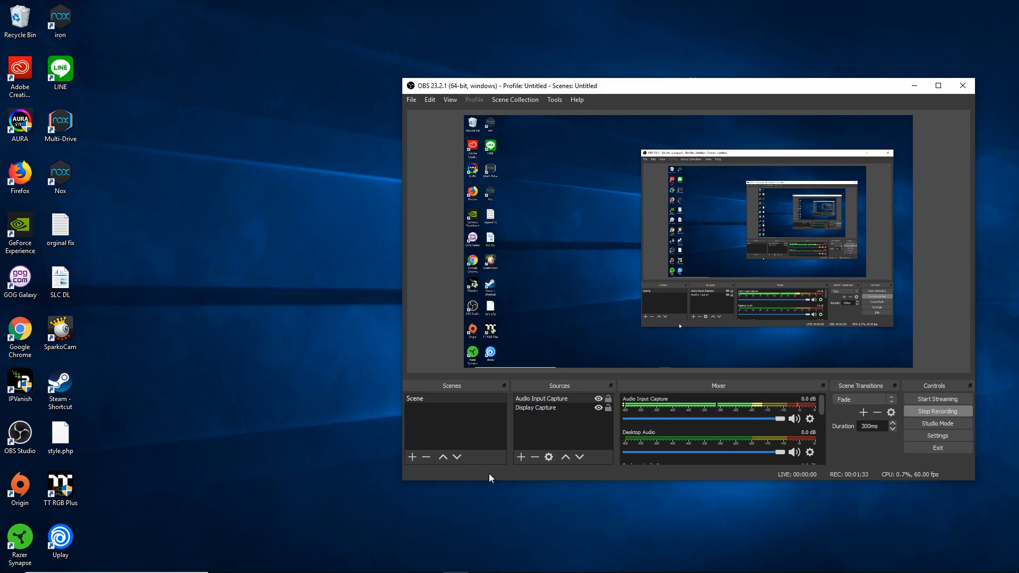
- Download the DOSBox 0.74-3 Windows installer from dosbox.com and launch it from Firefox's downloads
{"action": "mouse_move", "coordinate": [485, 571]}
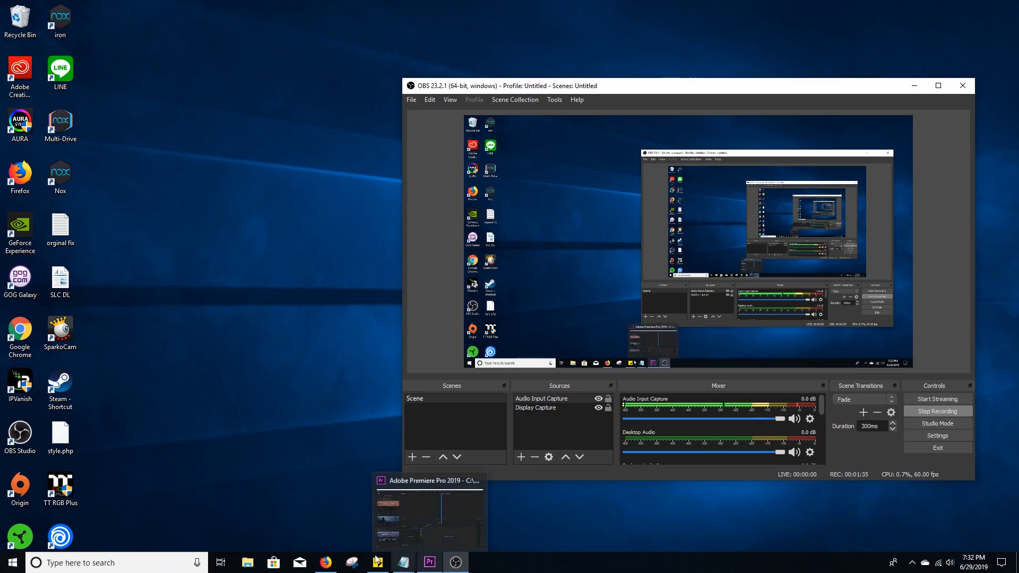
{"action": "left_click", "coordinate": [410, 501]}
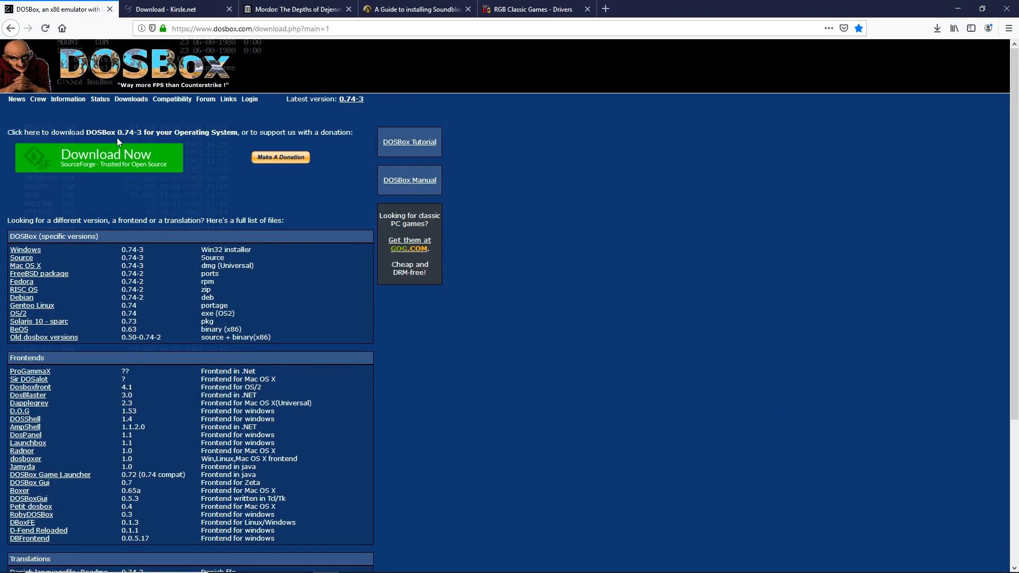
{"action": "left_click_drag", "start_coordinate": [379, 29], "coordinate": [135, 31]}
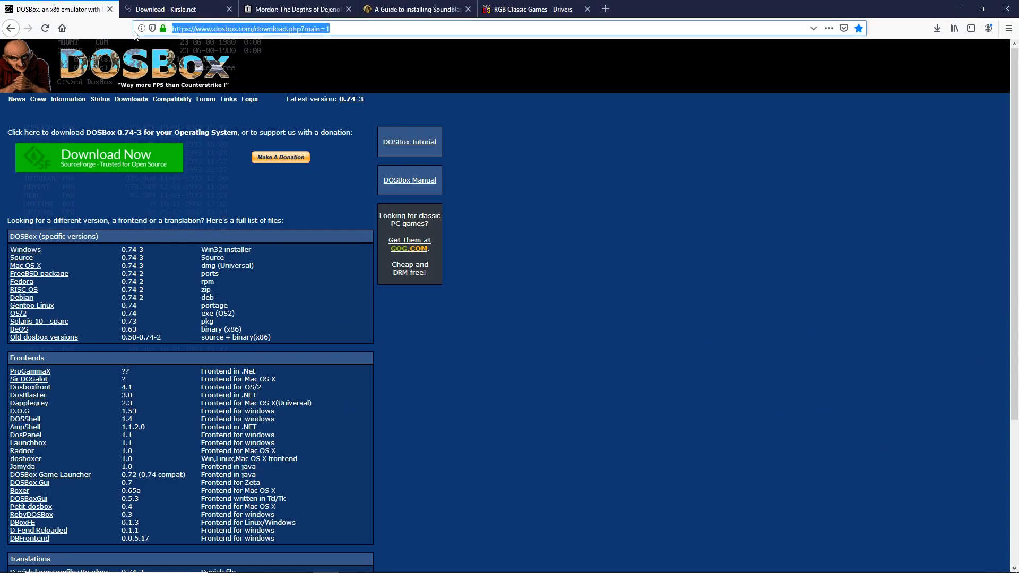
{"action": "left_click", "coordinate": [638, 228]}
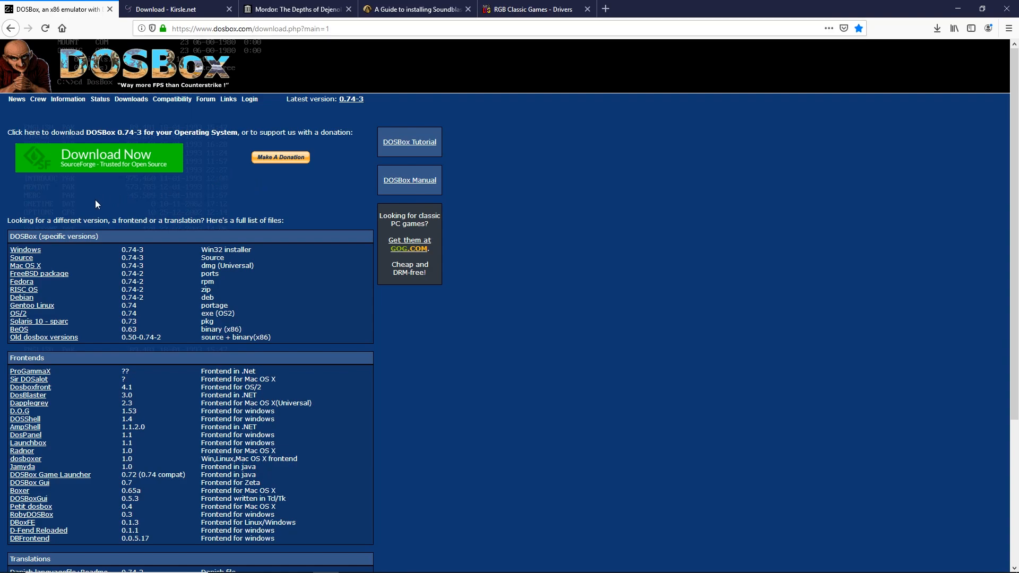
{"action": "left_click", "coordinate": [38, 250]}
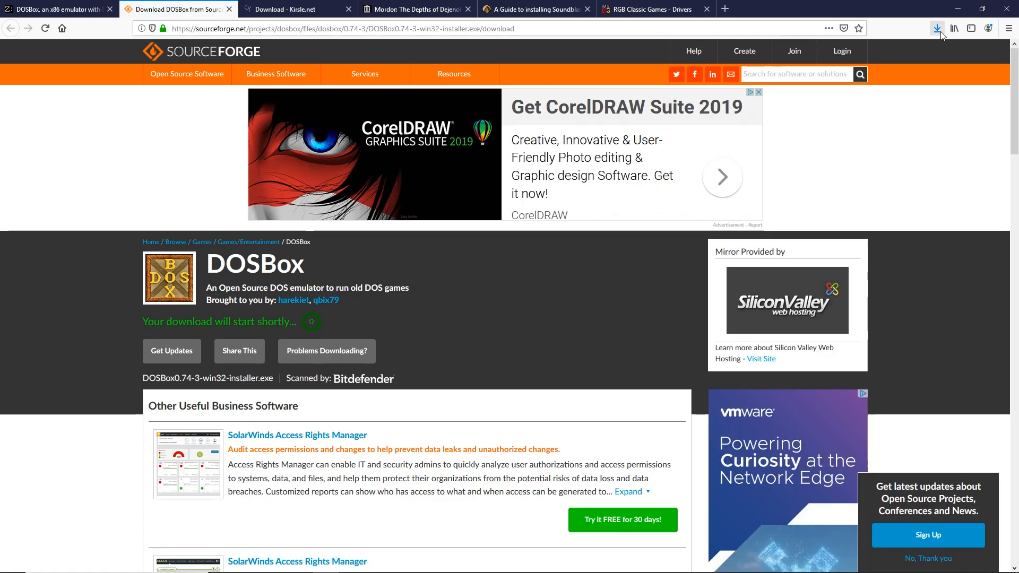
{"action": "left_click", "coordinate": [937, 31]}
{"action": "left_click", "coordinate": [836, 63]}
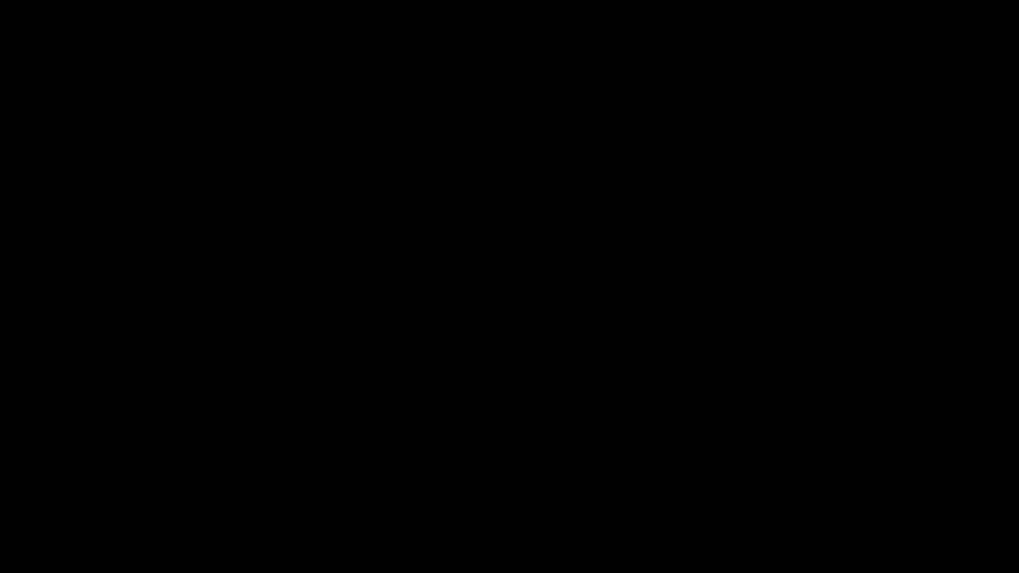
- Install DOSBox 0.74-3 into C:\DOSBOX, accepting the licence, and close the finished installer
{"action": "key", "text": "alt+y"}
{"action": "left_click", "coordinate": [595, 351]}
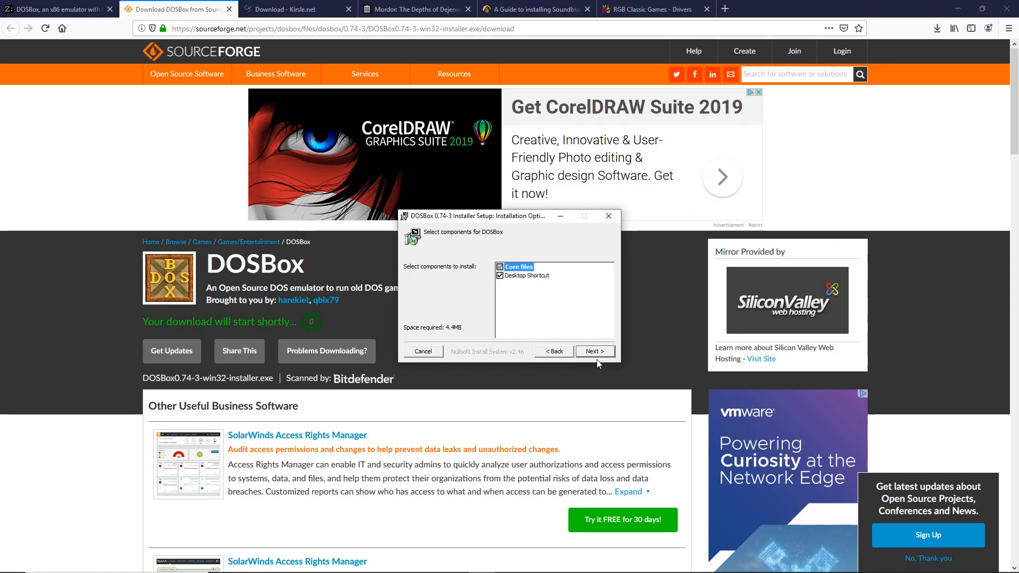
{"action": "left_click", "coordinate": [595, 351]}
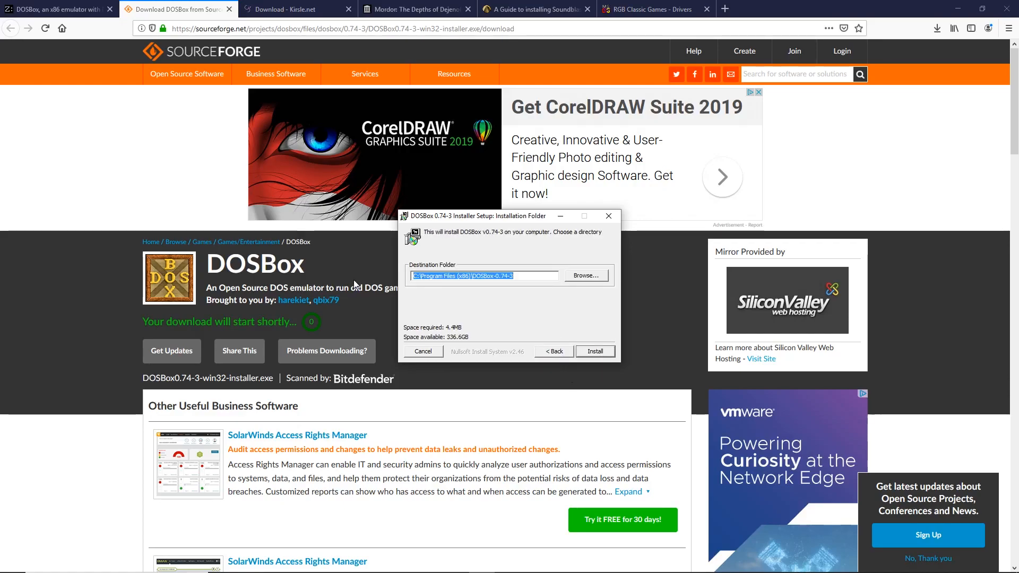
{"action": "left_click_drag", "start_coordinate": [531, 273], "coordinate": [424, 280]}
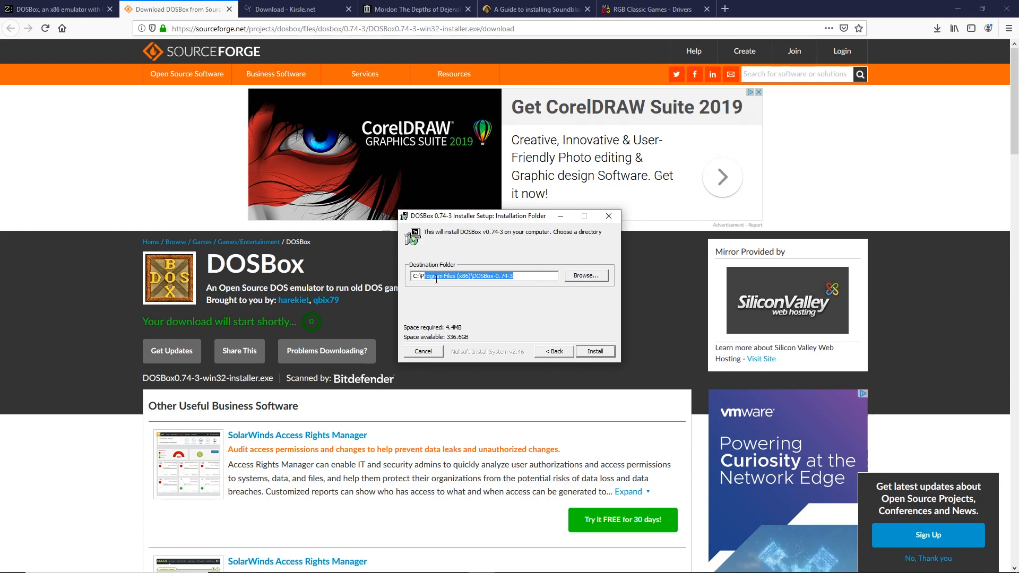
{"action": "key", "text": "BackSpace"}
{"action": "key", "text": "BackSpace"}
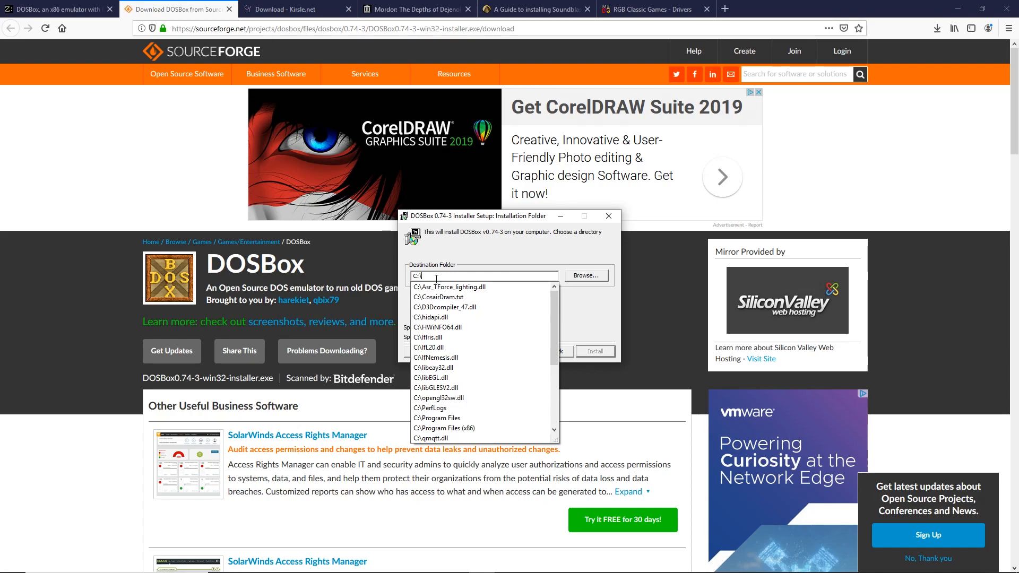
{"action": "type", "text": "DOSBOX"}
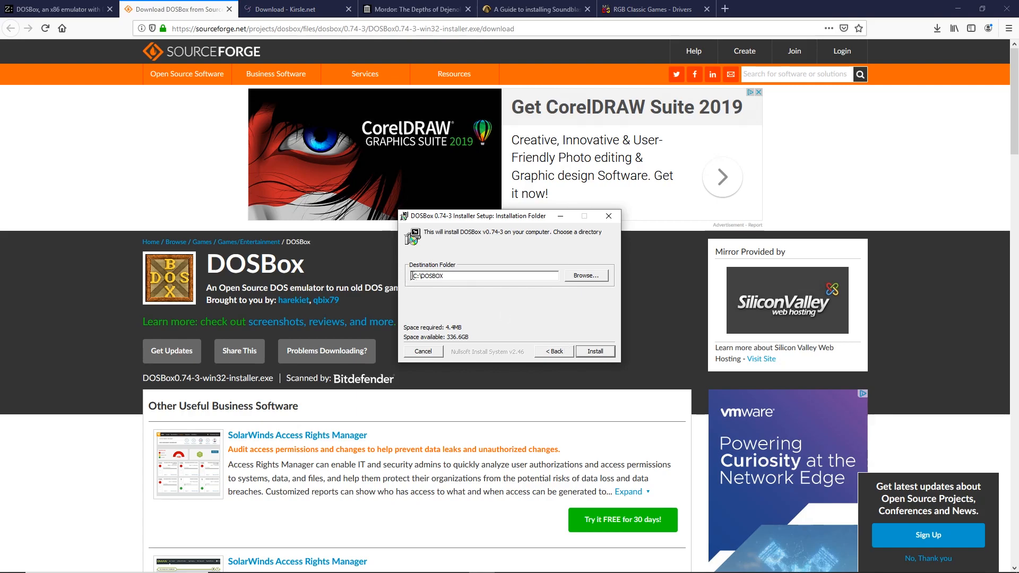
{"action": "left_click", "coordinate": [593, 351]}
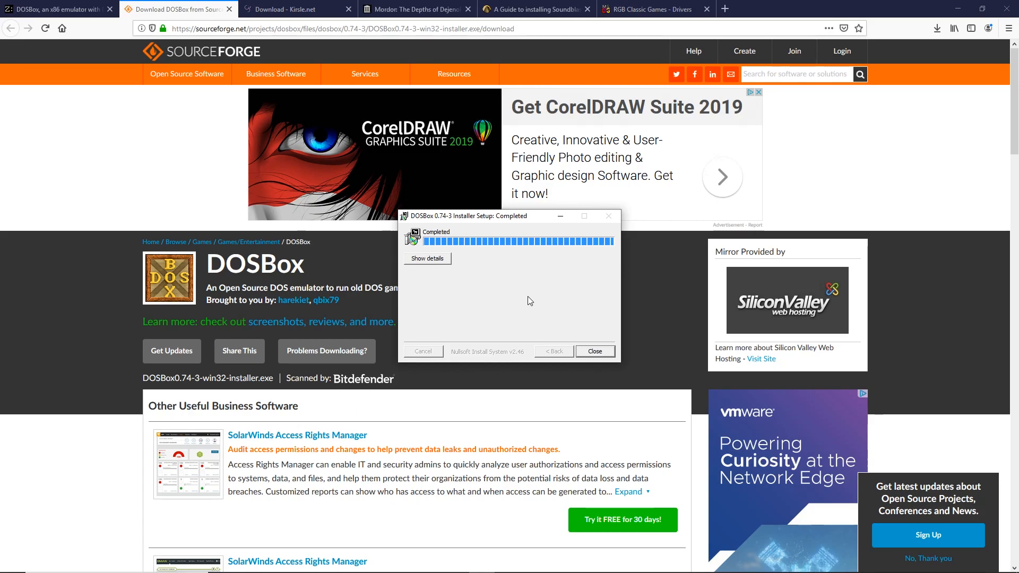
{"action": "left_click", "coordinate": [595, 352]}
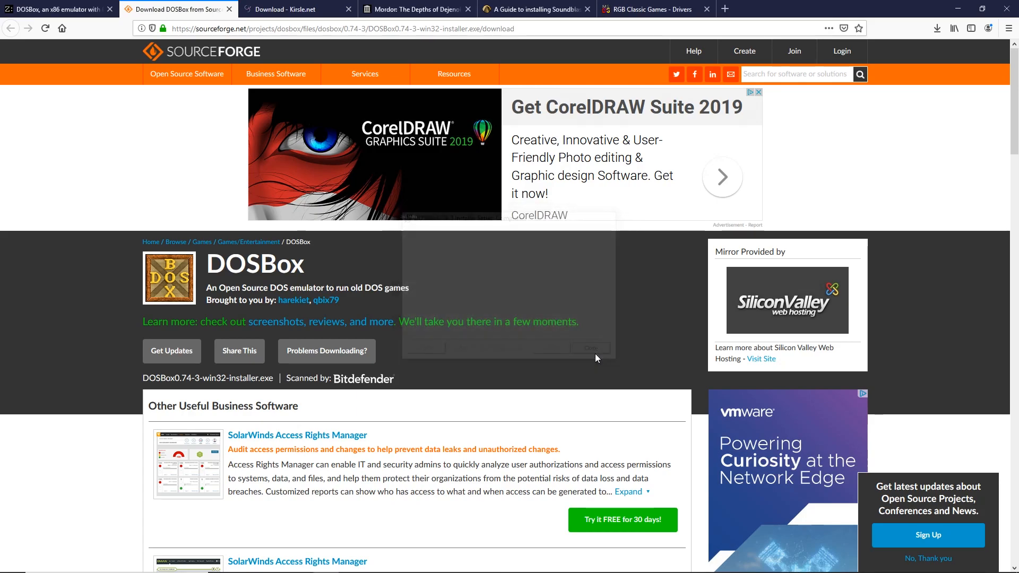
- Minimize the browser and open C:\DOSBOX in File Explorer
{"action": "left_click", "coordinate": [958, 7]}
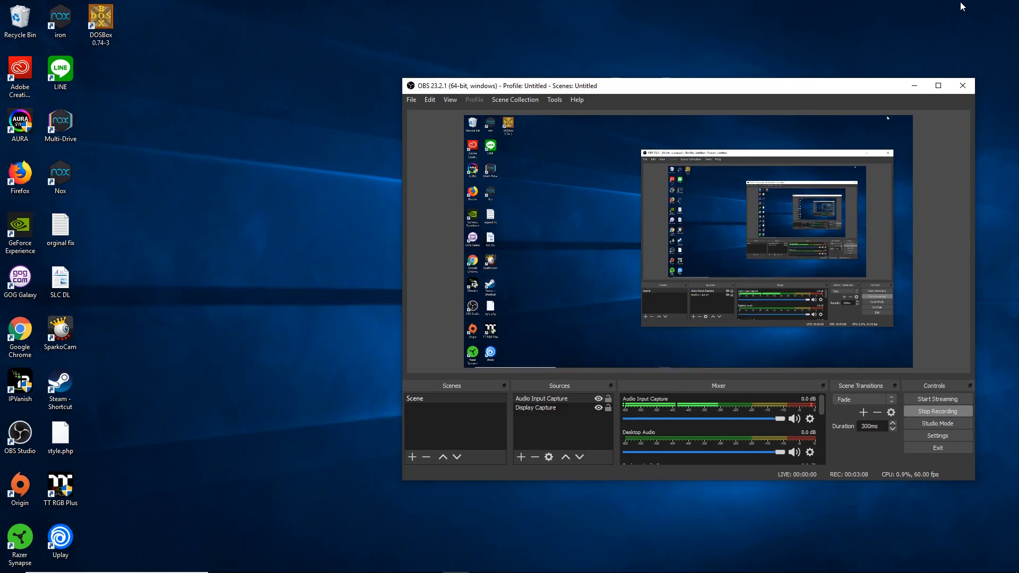
{"action": "left_click", "coordinate": [209, 176]}
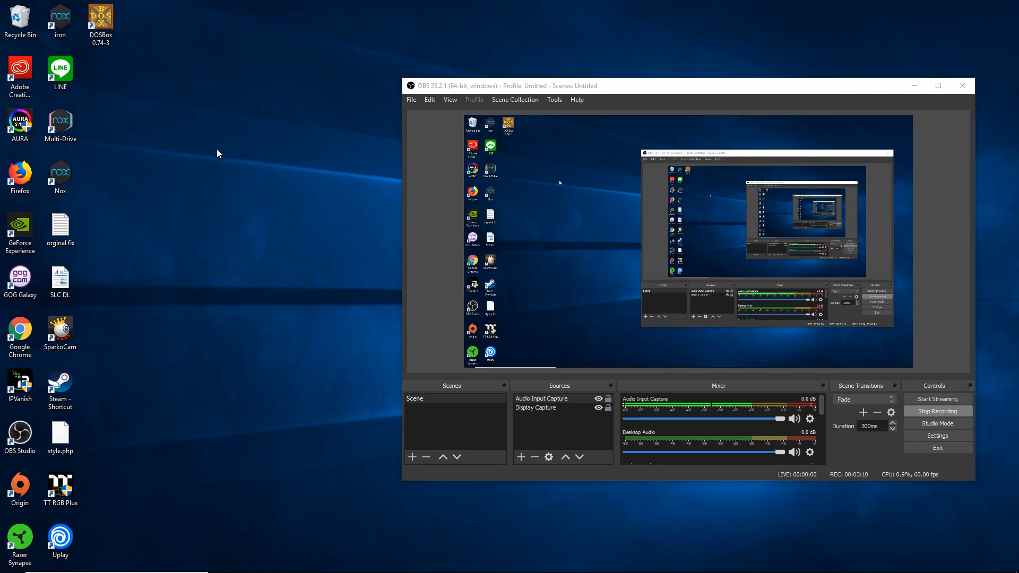
{"action": "mouse_move", "coordinate": [297, 567]}
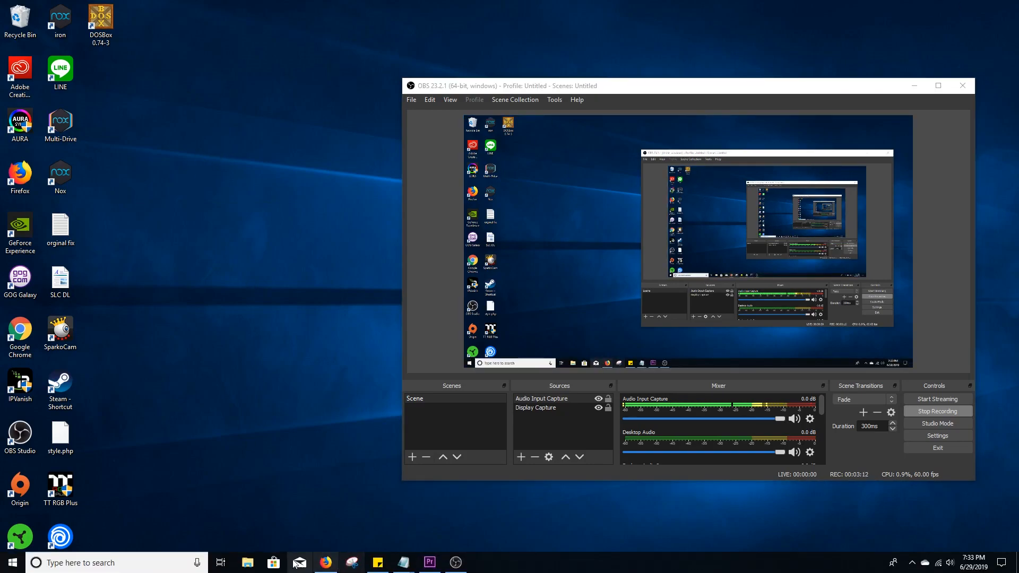
{"action": "left_click", "coordinate": [247, 562]}
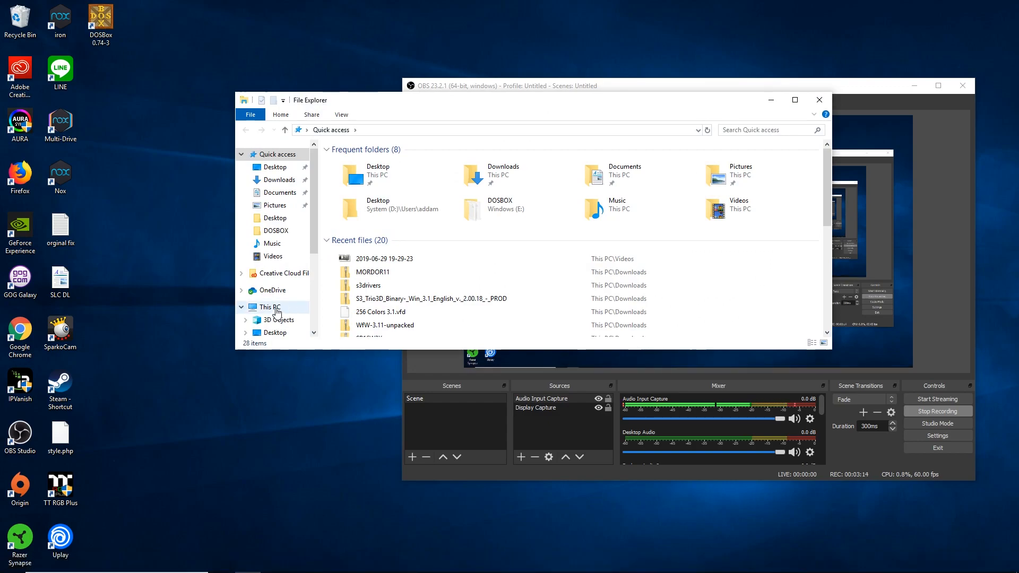
{"action": "left_click", "coordinate": [277, 312]}
{"action": "double_click", "coordinate": [394, 272]}
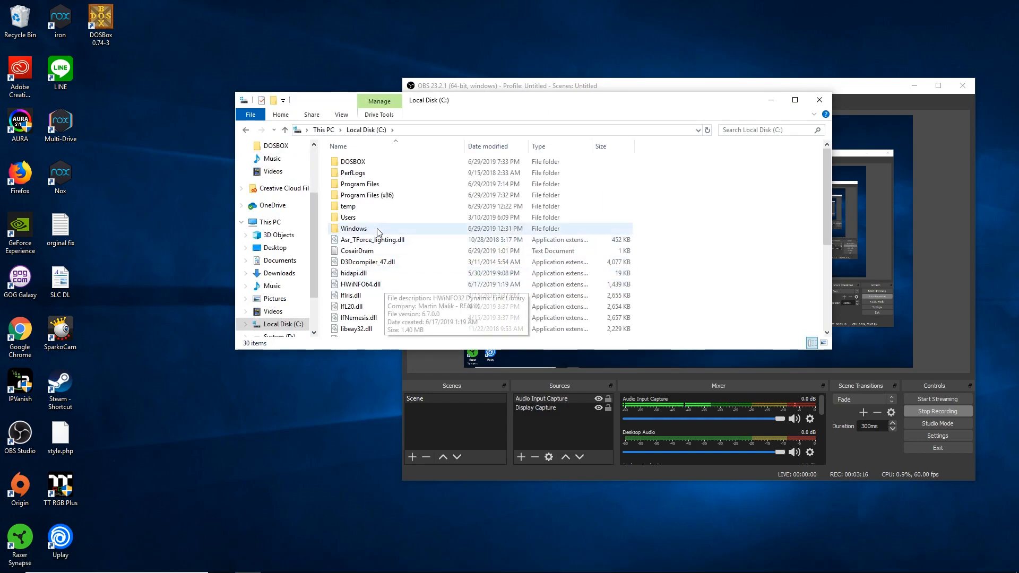
{"action": "double_click", "coordinate": [364, 163]}
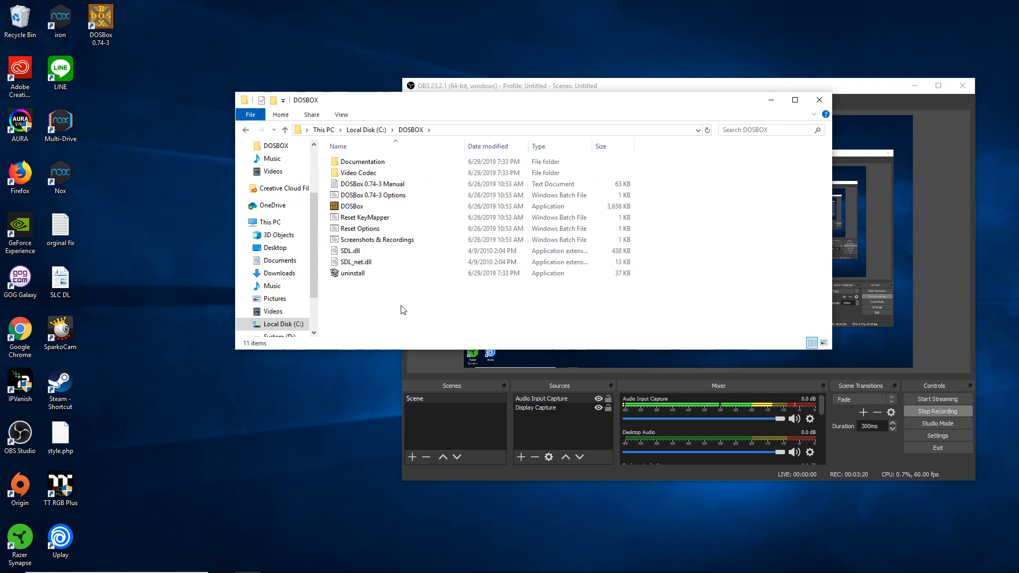
- Create a win31 folder and a second new folder inside C:\DOSBOX
{"action": "right_click", "coordinate": [372, 304]}
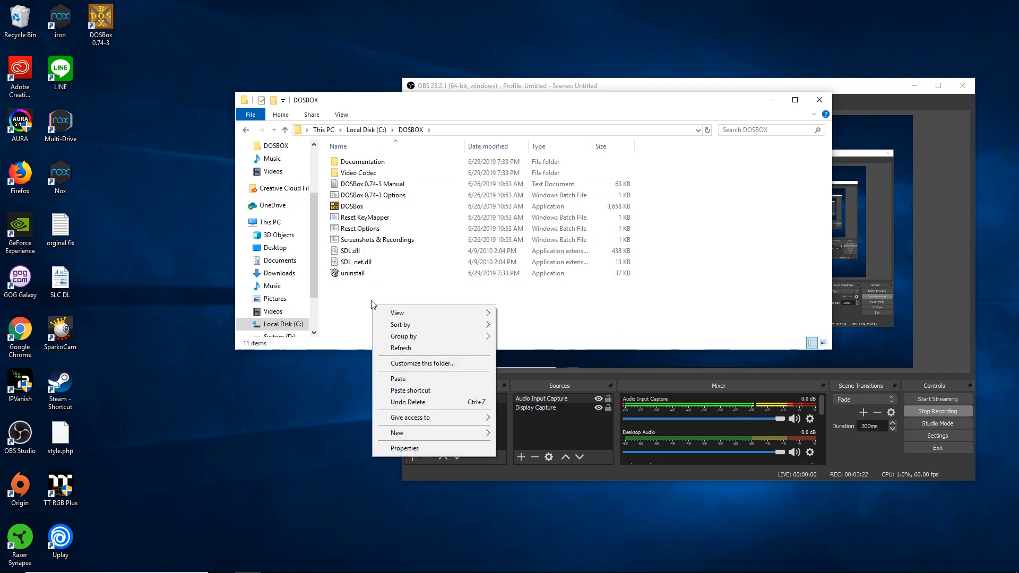
{"action": "mouse_move", "coordinate": [437, 433]}
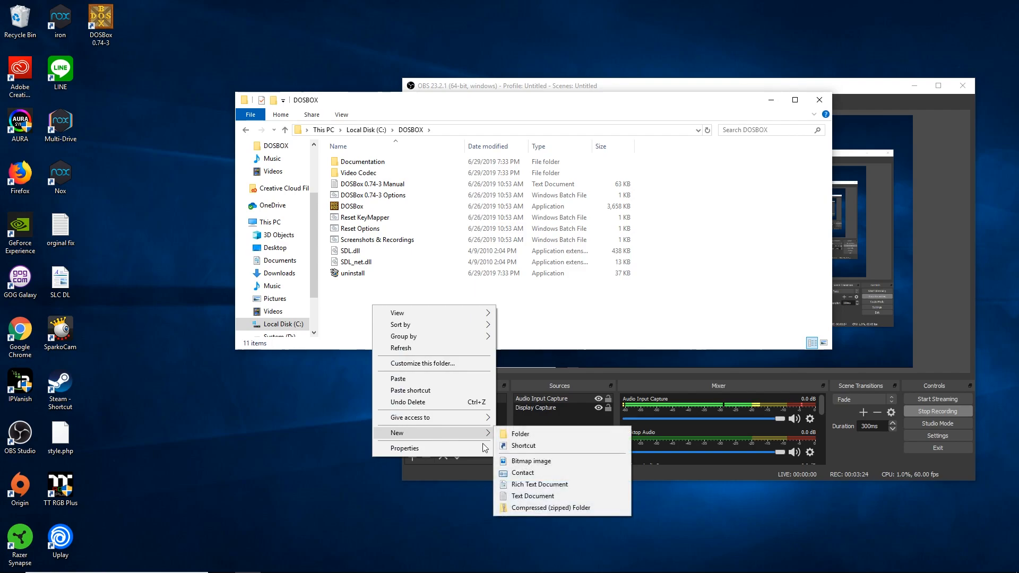
{"action": "left_click", "coordinate": [520, 434]}
{"action": "type", "text": "win31"}
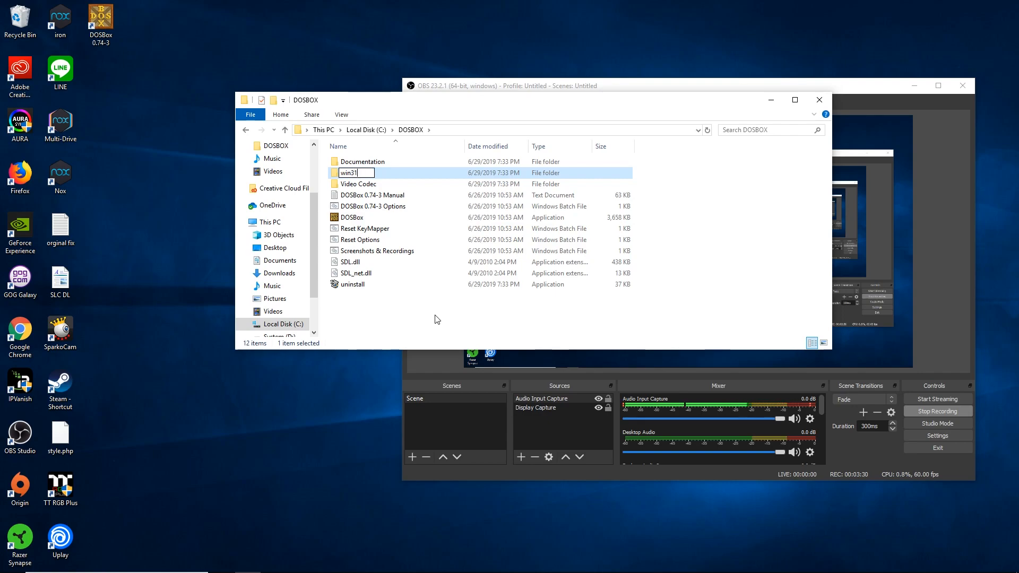
{"action": "key", "text": "Return"}
{"action": "right_click", "coordinate": [399, 318]}
{"action": "mouse_move", "coordinate": [483, 447]}
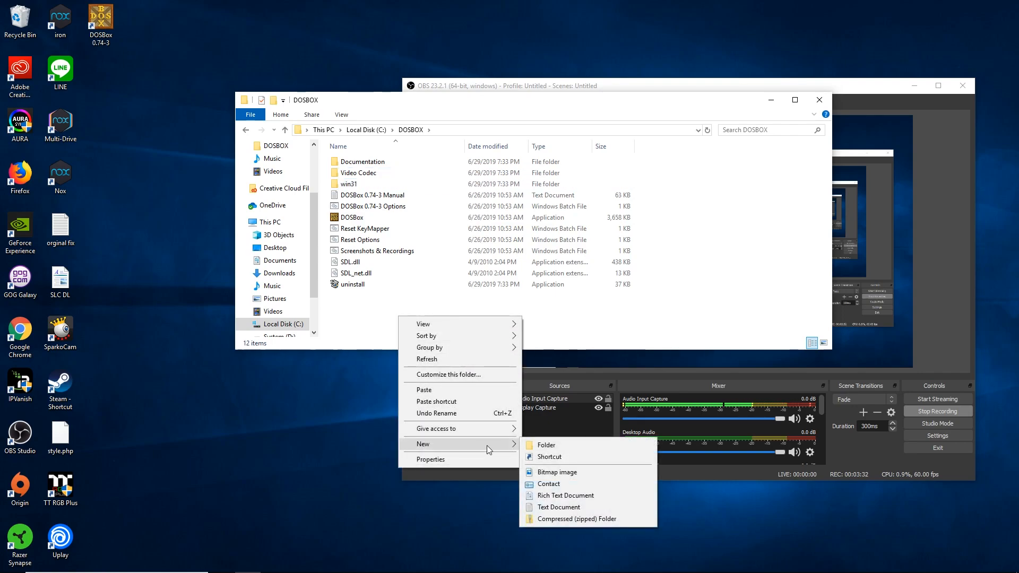
{"action": "left_click", "coordinate": [539, 445]}
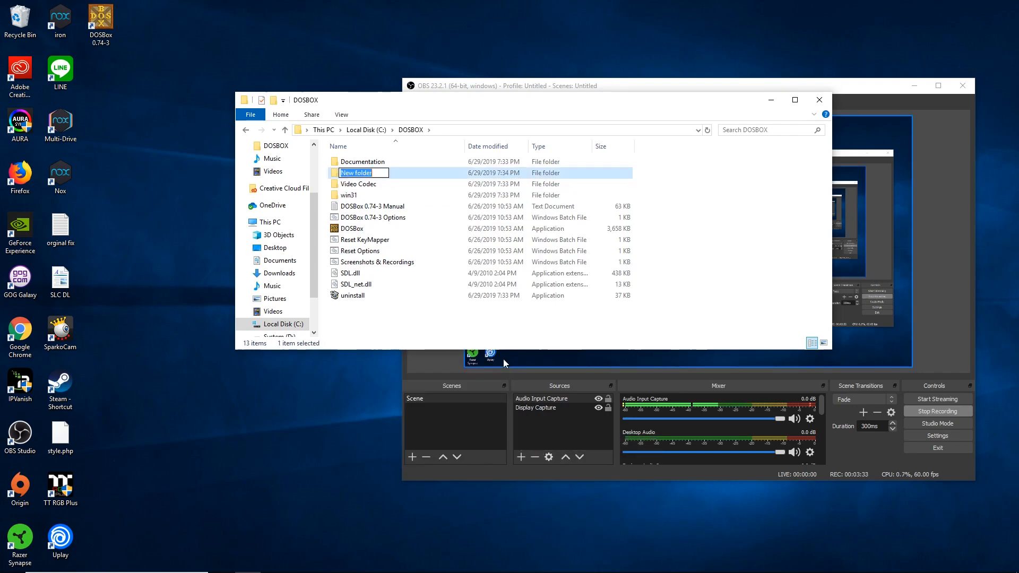
{"action": "left_click", "coordinate": [412, 325]}
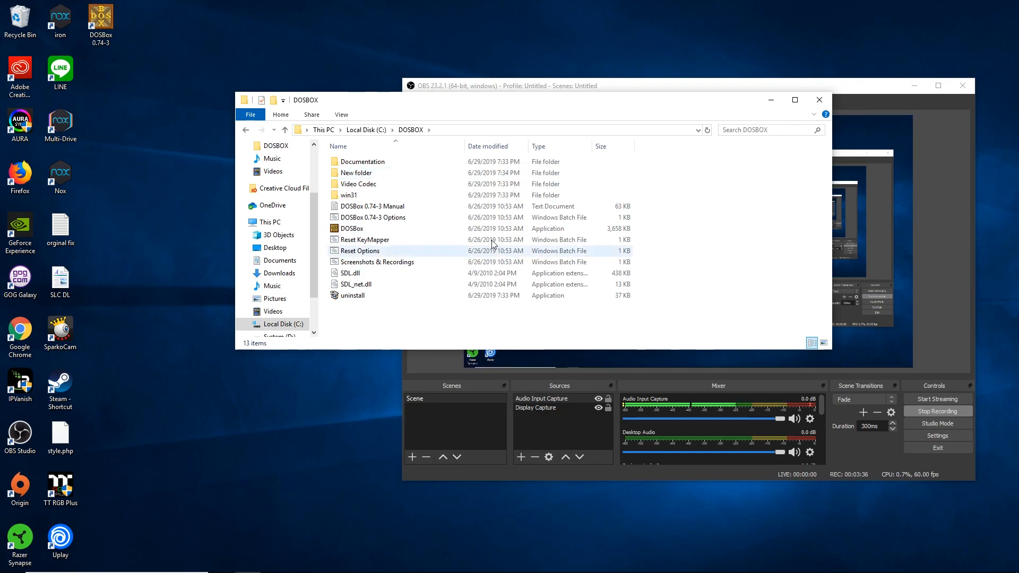
- Rename the second new folder to drivers
{"action": "right_click", "coordinate": [379, 171]}
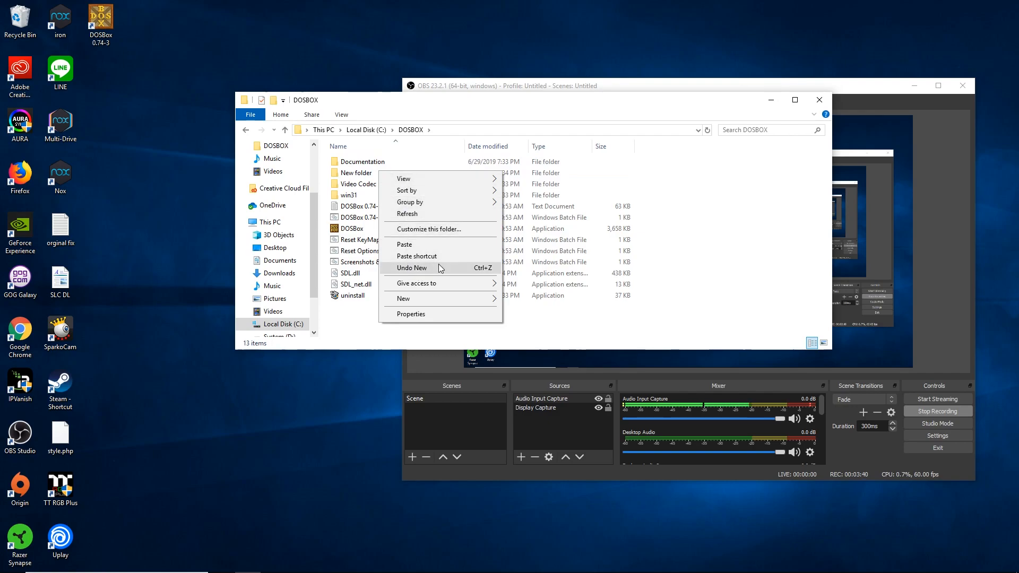
{"action": "right_click", "coordinate": [354, 175]}
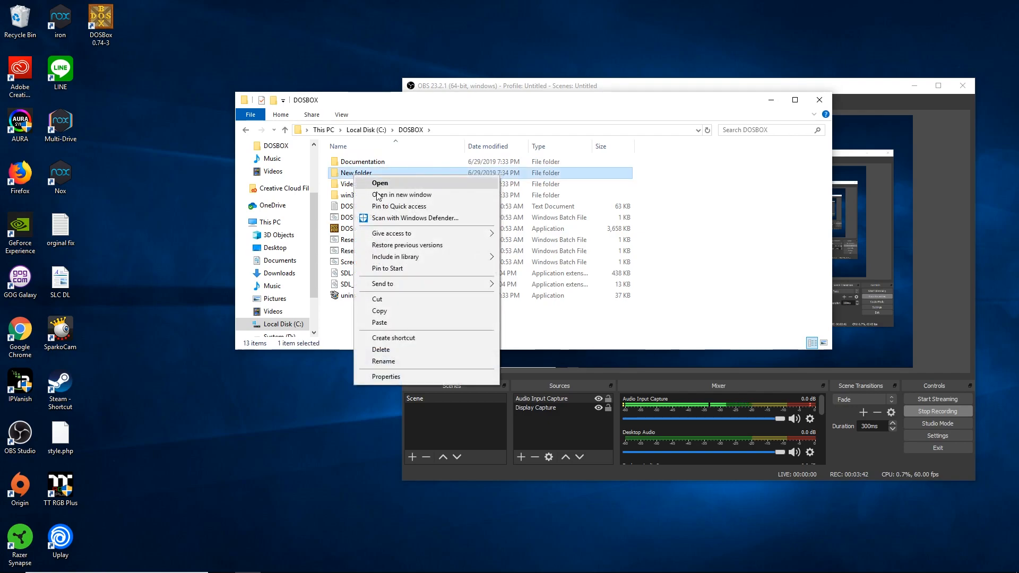
{"action": "left_click", "coordinate": [392, 361]}
{"action": "type", "text": "drivers"}
{"action": "left_click", "coordinate": [433, 334]}
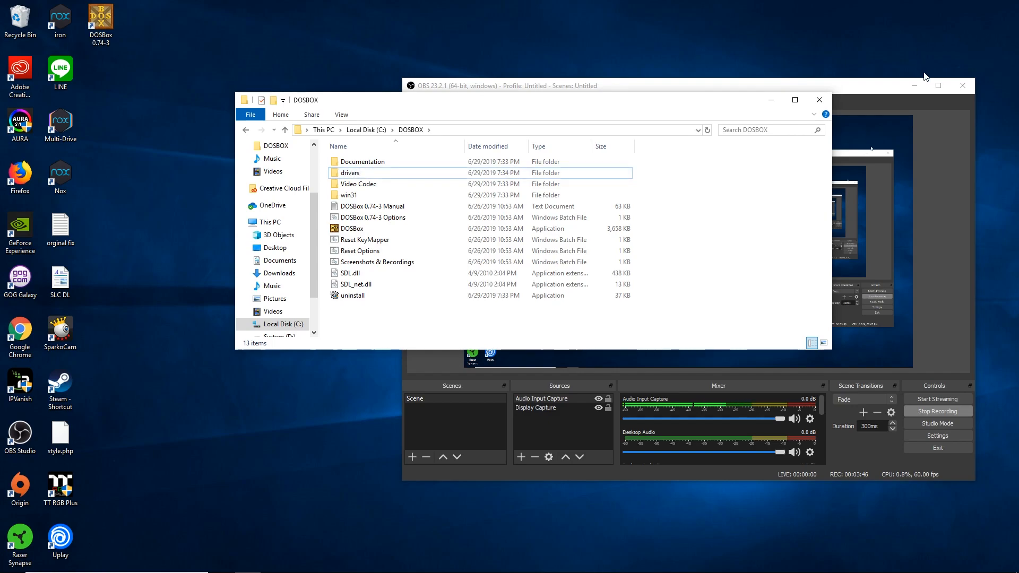
{"action": "left_click", "coordinate": [914, 83]}
- Create the programs and s3 folders inside C:\DOSBOX
{"action": "right_click", "coordinate": [376, 334]}
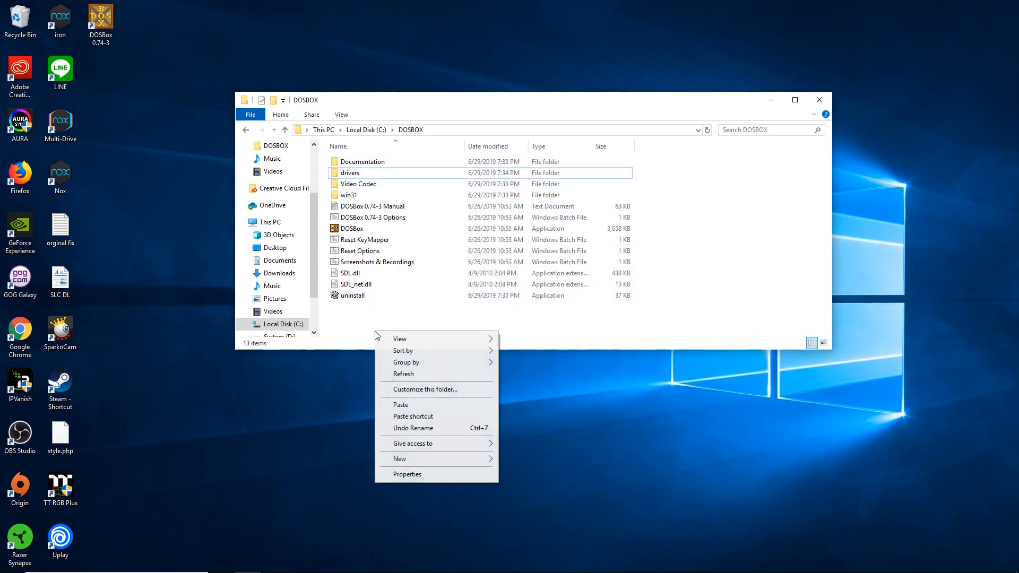
{"action": "mouse_move", "coordinate": [409, 463]}
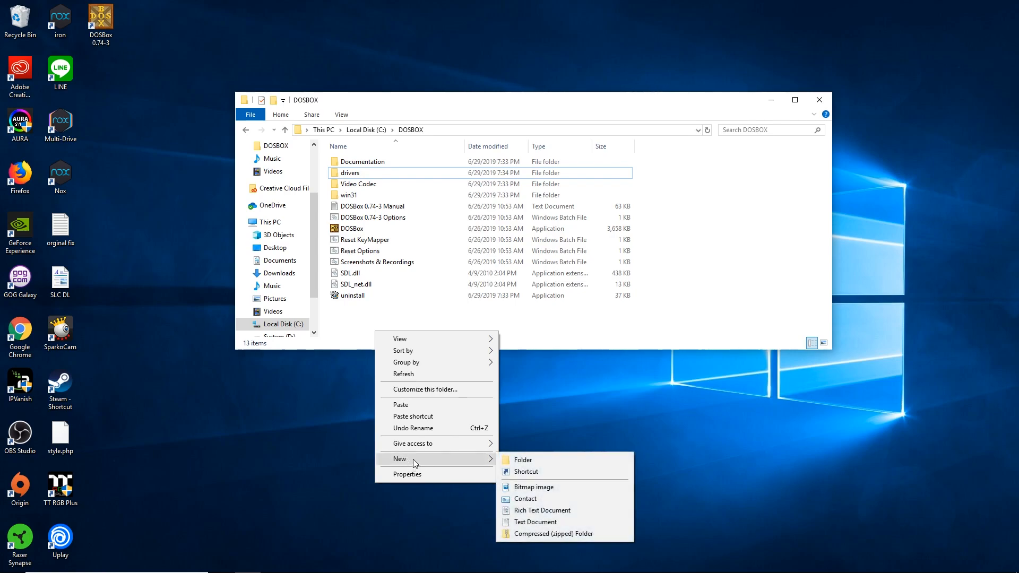
{"action": "left_click", "coordinate": [515, 460]}
{"action": "type", "text": "programs"}
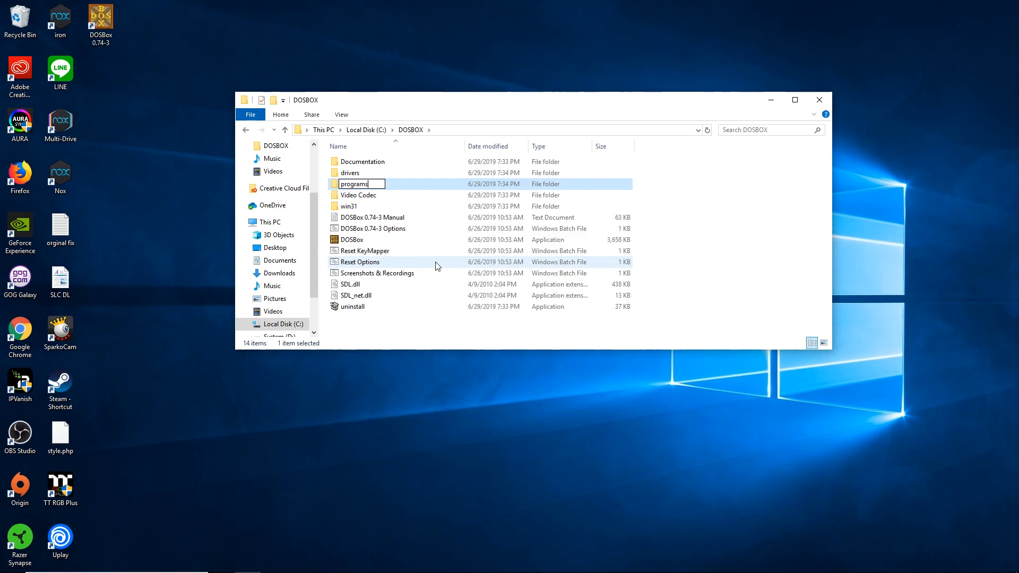
{"action": "left_click", "coordinate": [396, 326]}
{"action": "right_click", "coordinate": [396, 327]}
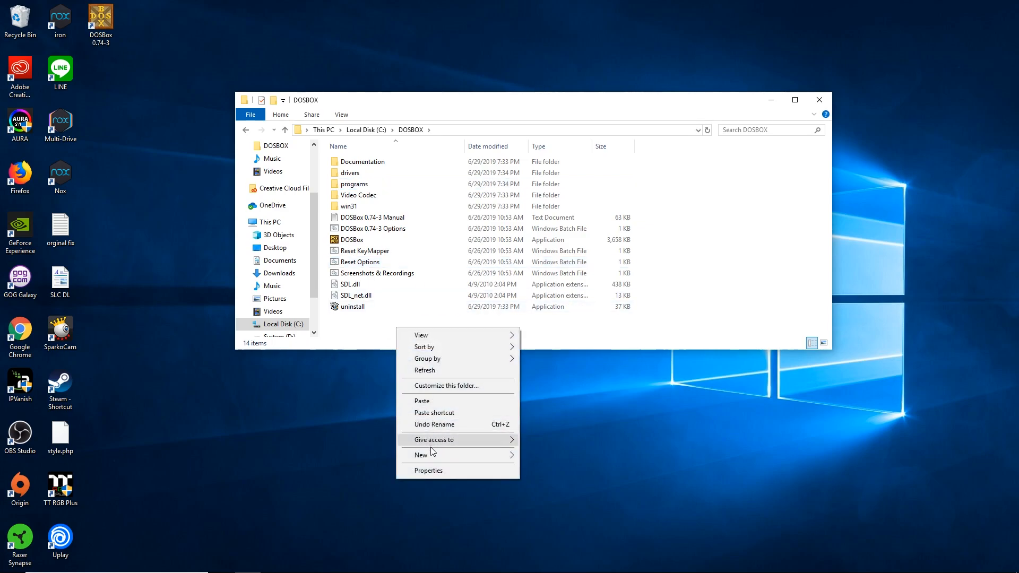
{"action": "mouse_move", "coordinate": [436, 455]}
{"action": "left_click", "coordinate": [522, 459]}
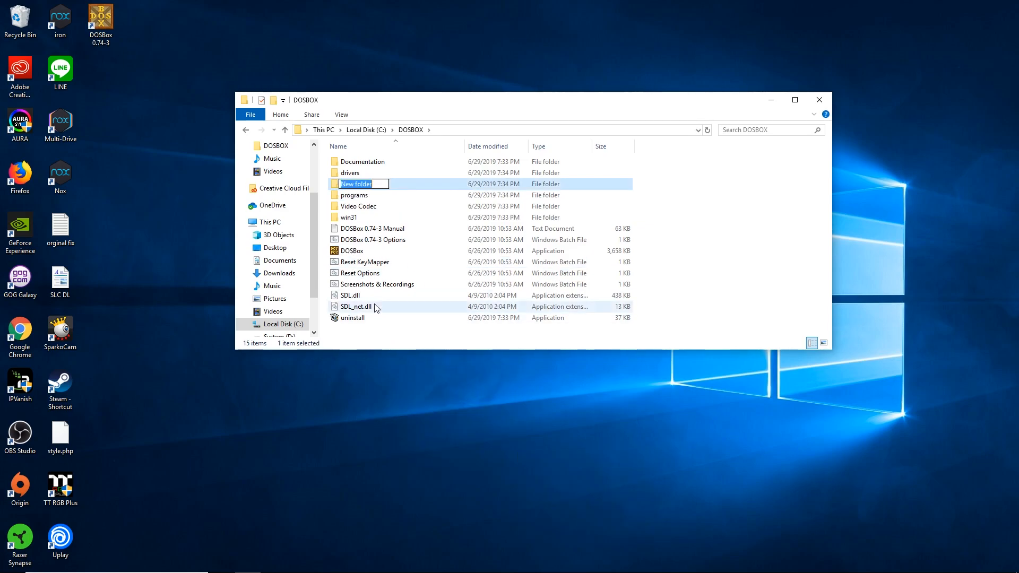
{"action": "type", "text": "s3"}
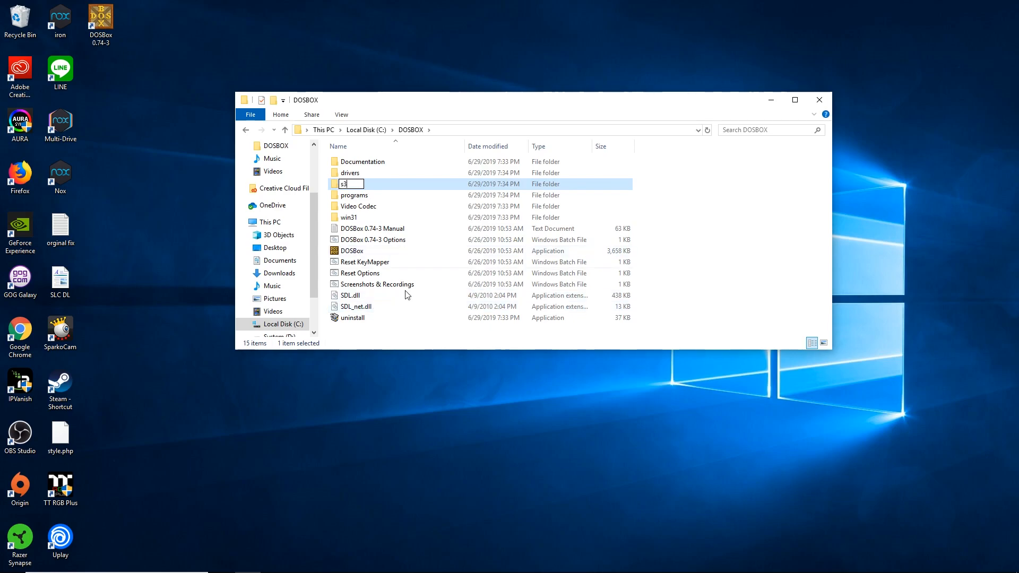
{"action": "left_click", "coordinate": [411, 334]}
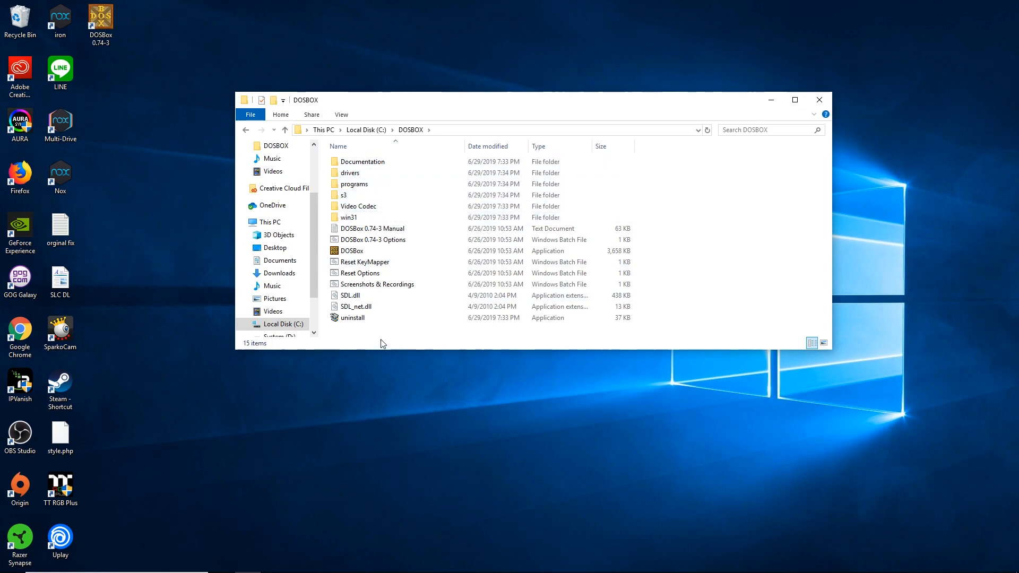
- Launch DOSBox once, then return to Firefox and close the SourceForge tab
{"action": "double_click", "coordinate": [353, 251]}
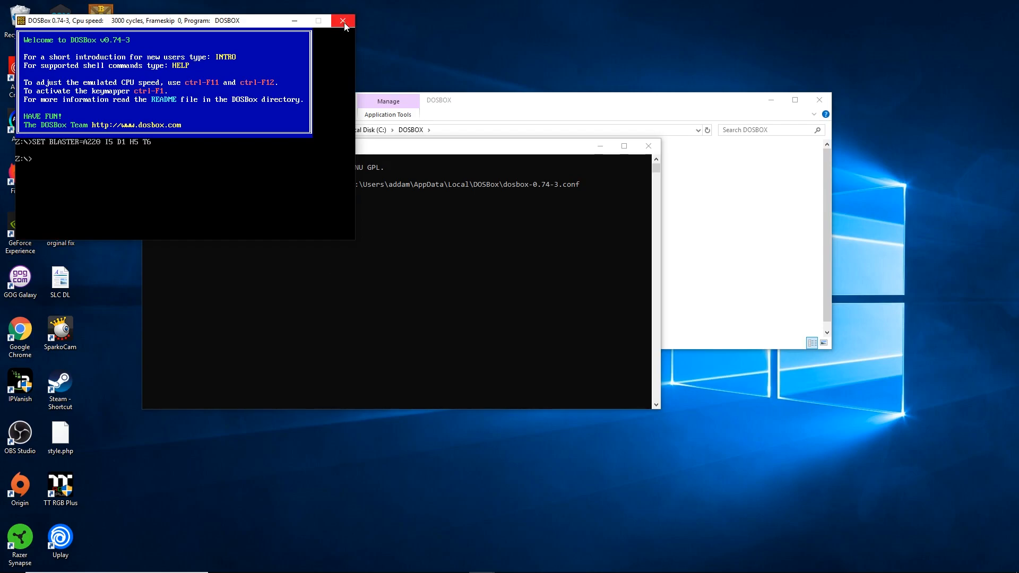
{"action": "mouse_move", "coordinate": [482, 562]}
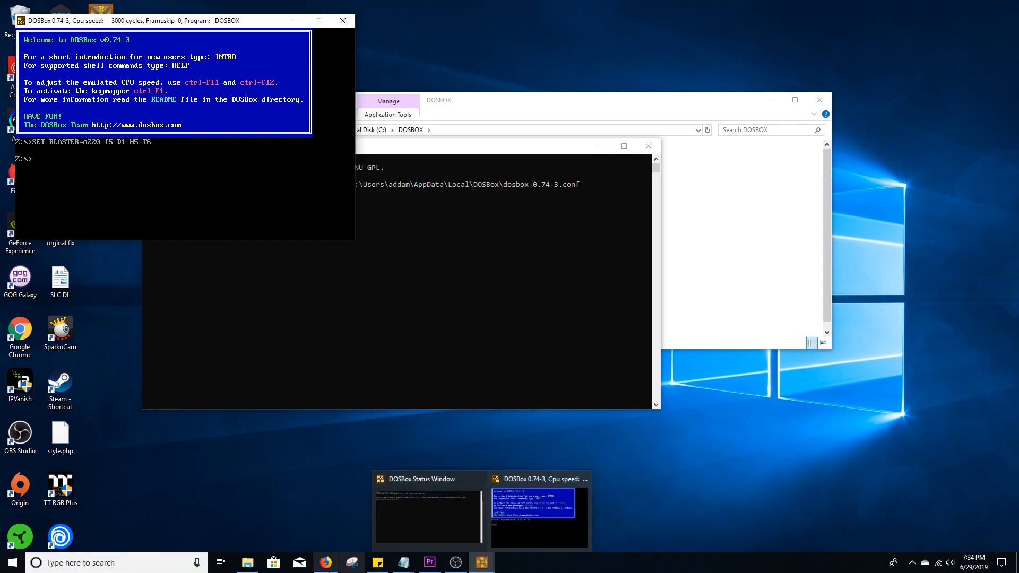
{"action": "left_click", "coordinate": [326, 562]}
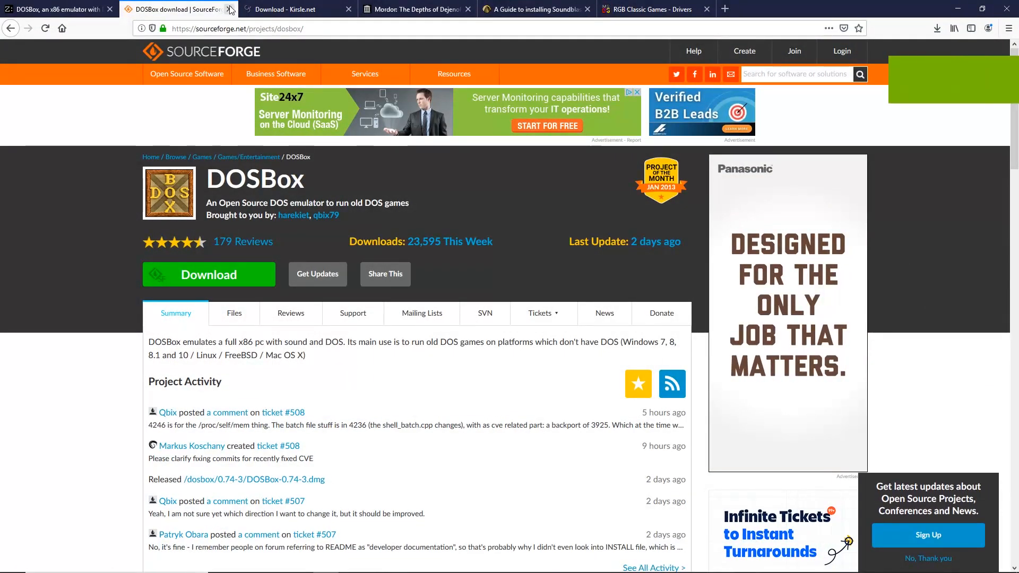
{"action": "left_click", "coordinate": [230, 9]}
- Close the leftover DOSBox tab and save WfW-3.11-unpacked.zip from Kirsle.net
{"action": "left_click", "coordinate": [110, 9]}
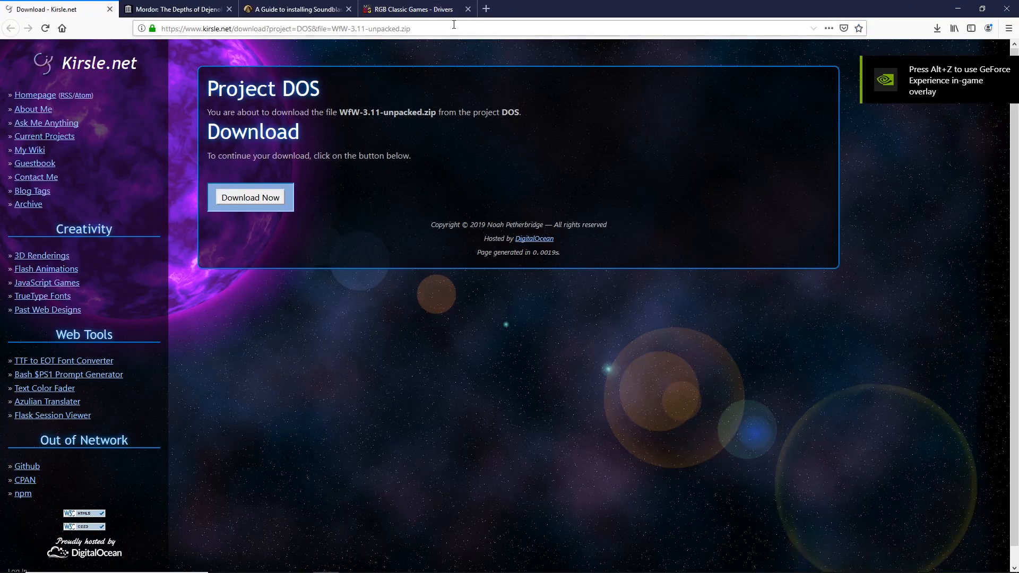
{"action": "left_click", "coordinate": [250, 198]}
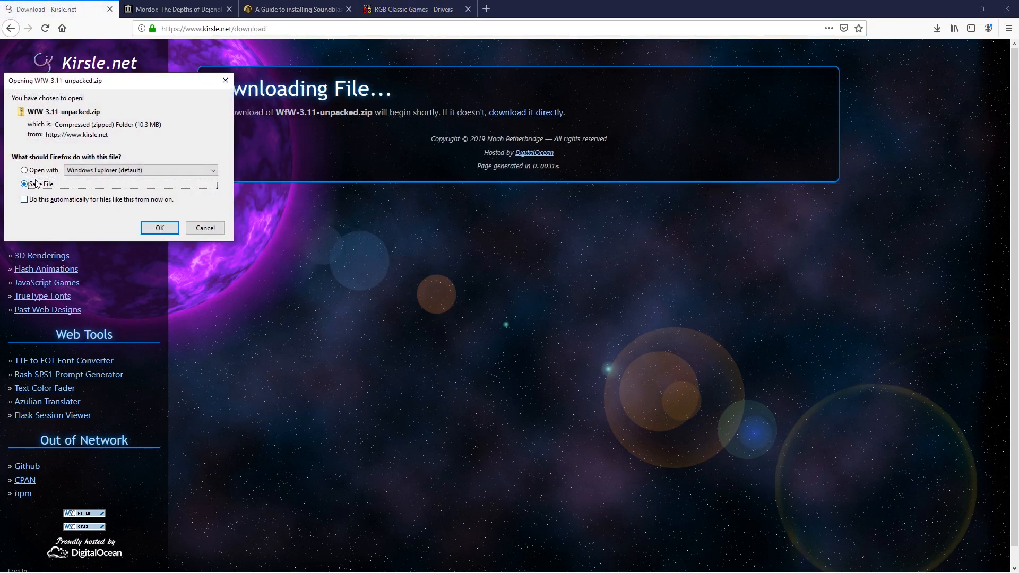
{"action": "left_click", "coordinate": [149, 227]}
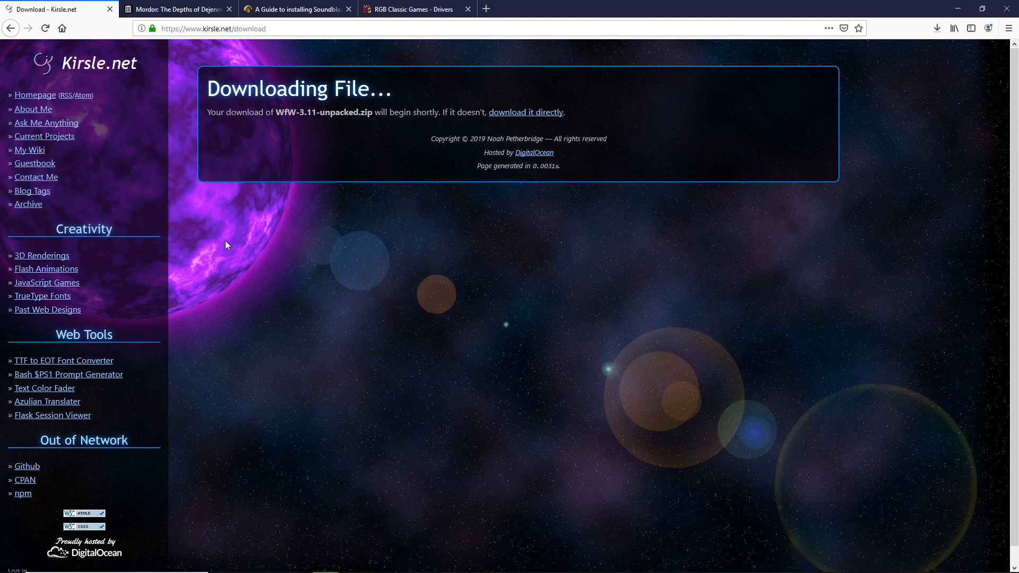
{"action": "left_click", "coordinate": [938, 31]}
- Extract the WfW-3.11-unpacked zip into C:\DOSBOX\win31
{"action": "left_click", "coordinate": [815, 59]}
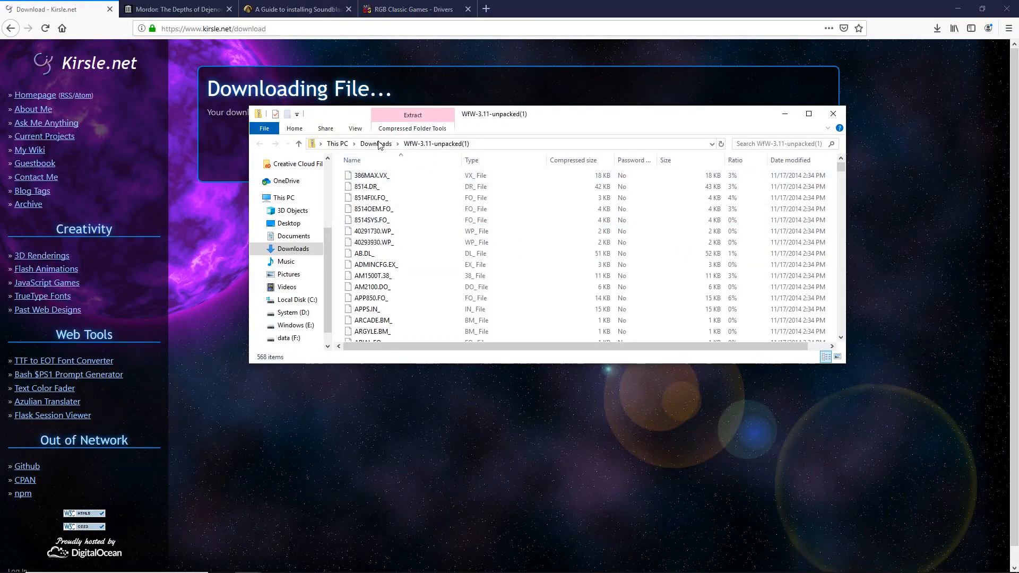
{"action": "left_click", "coordinate": [370, 145]}
{"action": "right_click", "coordinate": [397, 346]}
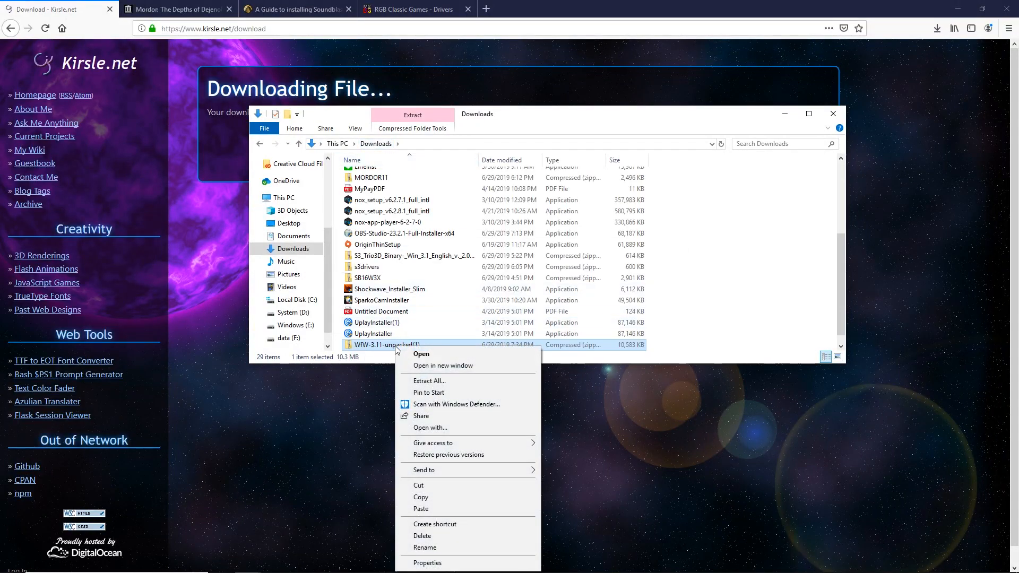
{"action": "left_click", "coordinate": [460, 381]}
{"action": "left_click", "coordinate": [615, 247]}
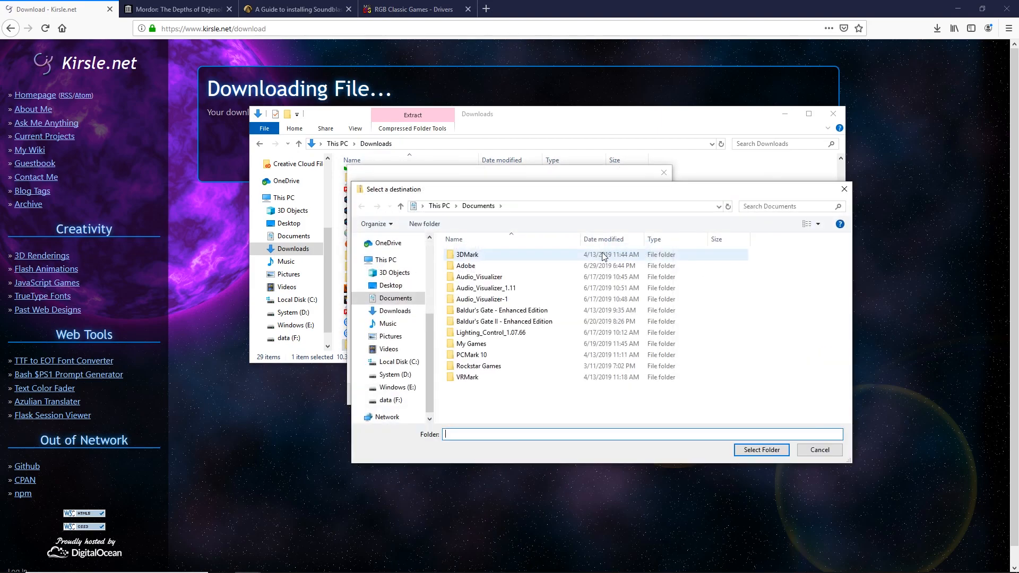
{"action": "left_click", "coordinate": [398, 361]}
{"action": "left_click", "coordinate": [463, 254]}
{"action": "double_click", "coordinate": [463, 254]}
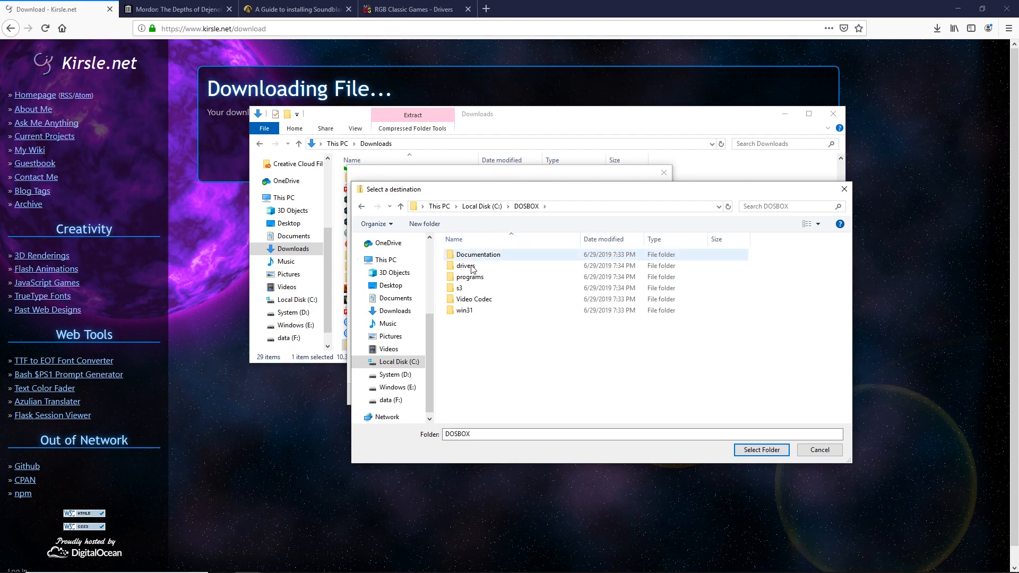
{"action": "double_click", "coordinate": [462, 310]}
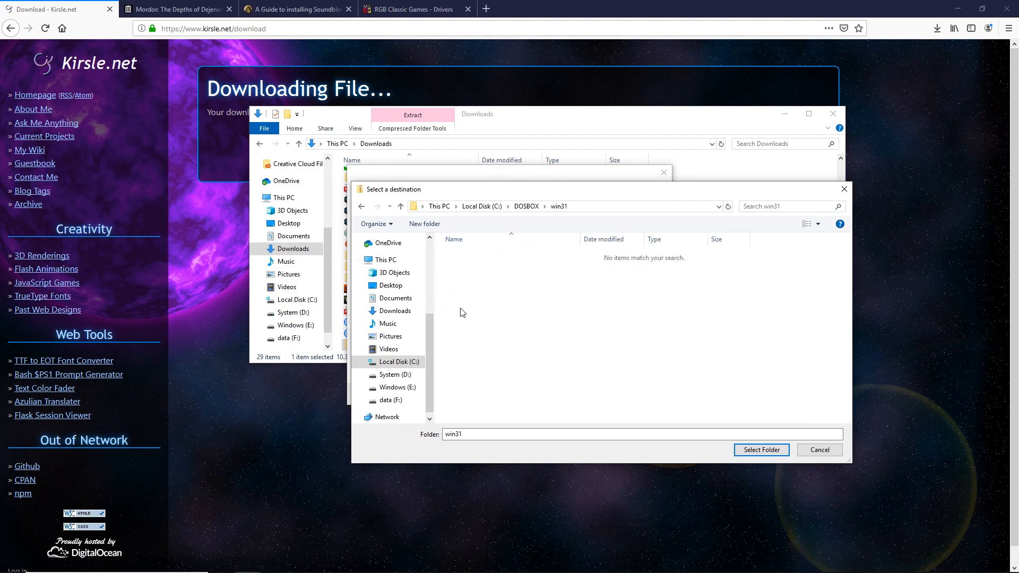
{"action": "left_click", "coordinate": [760, 450]}
{"action": "left_click", "coordinate": [587, 394]}
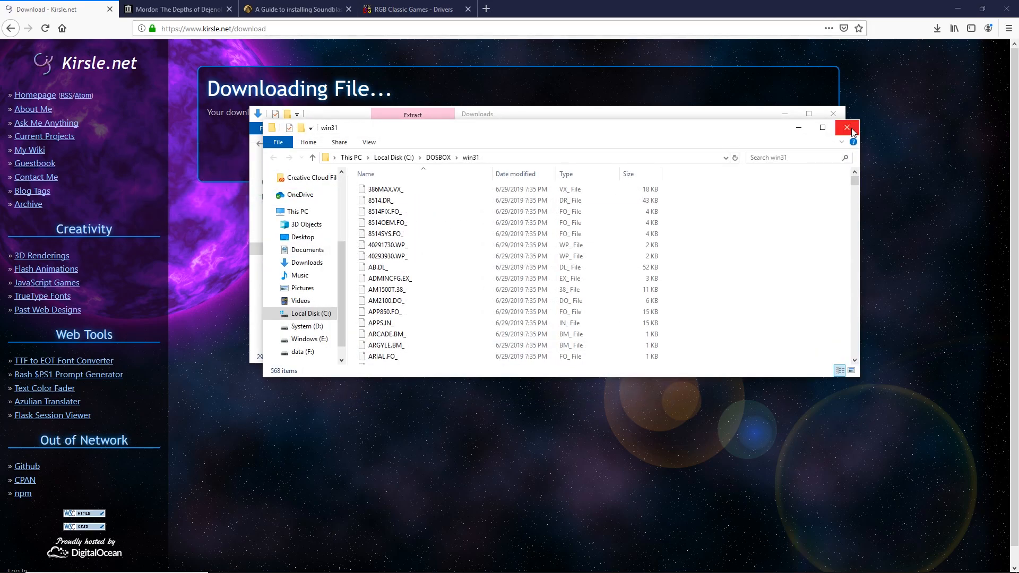
- Close the Explorer windows, the Kirsle.net tab and DOSBox, and minimize Firefox
{"action": "left_click", "coordinate": [829, 120]}
{"action": "left_click", "coordinate": [830, 114]}
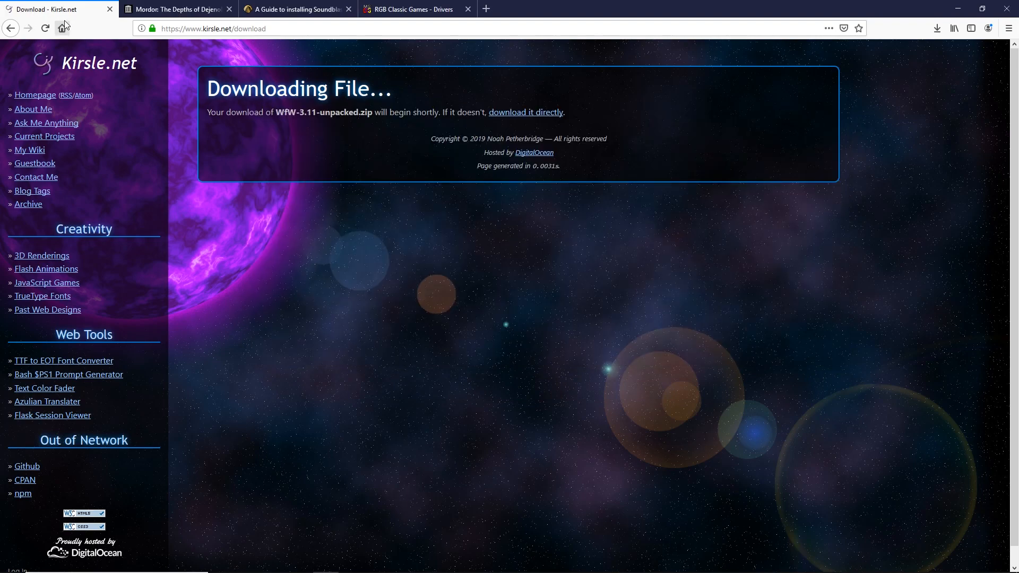
{"action": "left_click", "coordinate": [110, 9]}
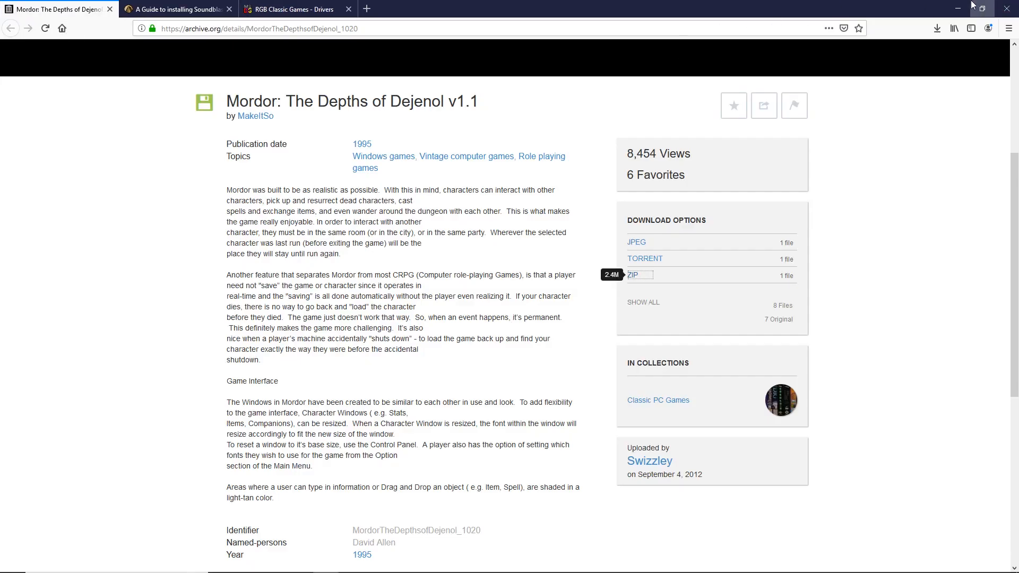
{"action": "left_click", "coordinate": [951, 10]}
{"action": "left_click", "coordinate": [342, 20]}
- Relaunch DOSBox, mount C:/dosbox as drive C, and run setup from the win31 folder
{"action": "double_click", "coordinate": [352, 251]}
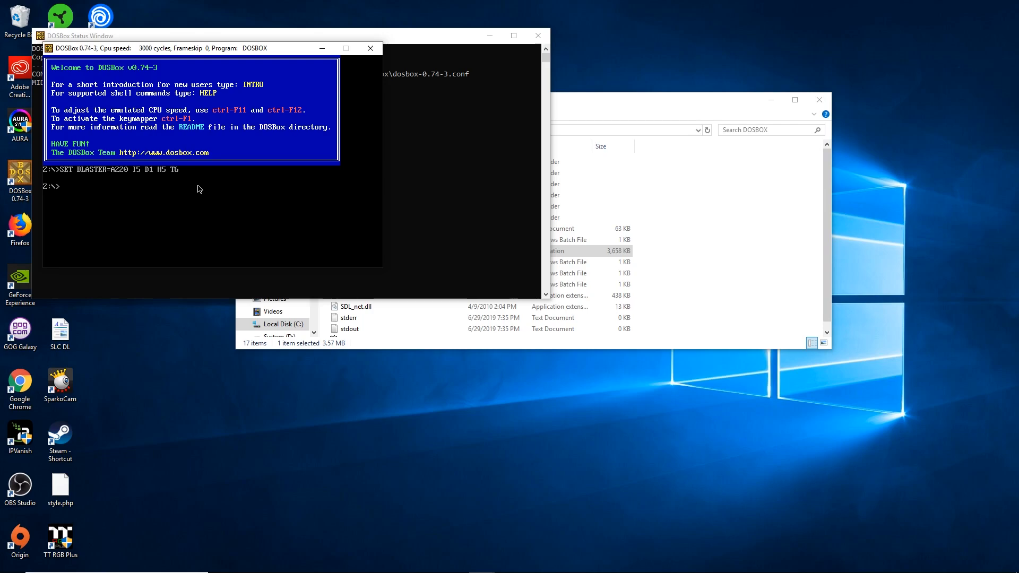
{"action": "type", "text": "mount c C:/d"}
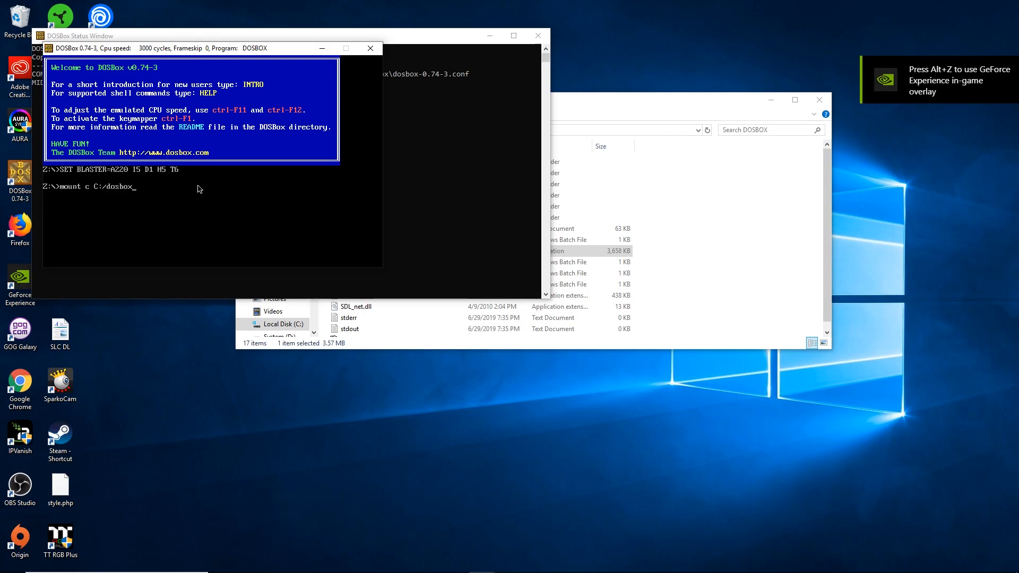
{"action": "type", "text": "osbox"}
{"action": "key", "text": "Return"}
{"action": "type", "text": "c:/"}
{"action": "key", "text": "Return"}
{"action": "type", "text": "cd win31"}
{"action": "key", "text": "Return"}
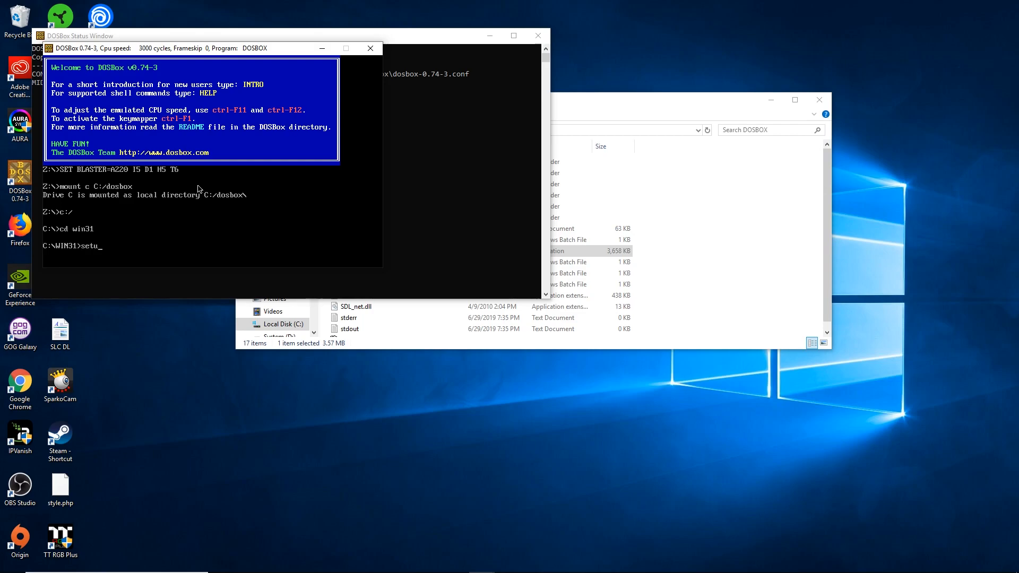
{"action": "key", "text": "Return"}
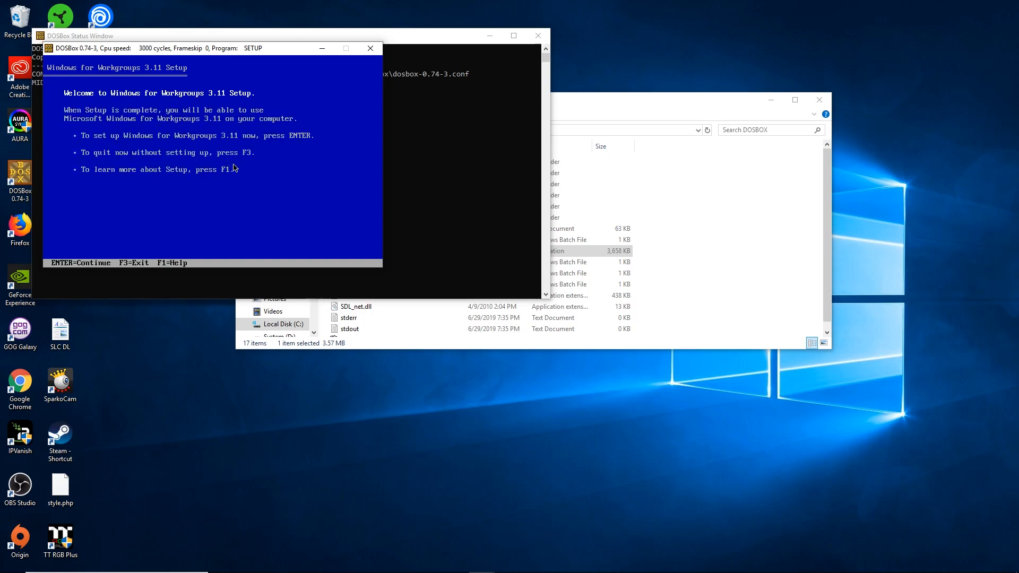
- Continue past the Windows 3.11 setup welcome screen and choose Express Setup
{"action": "key", "text": "Return"}
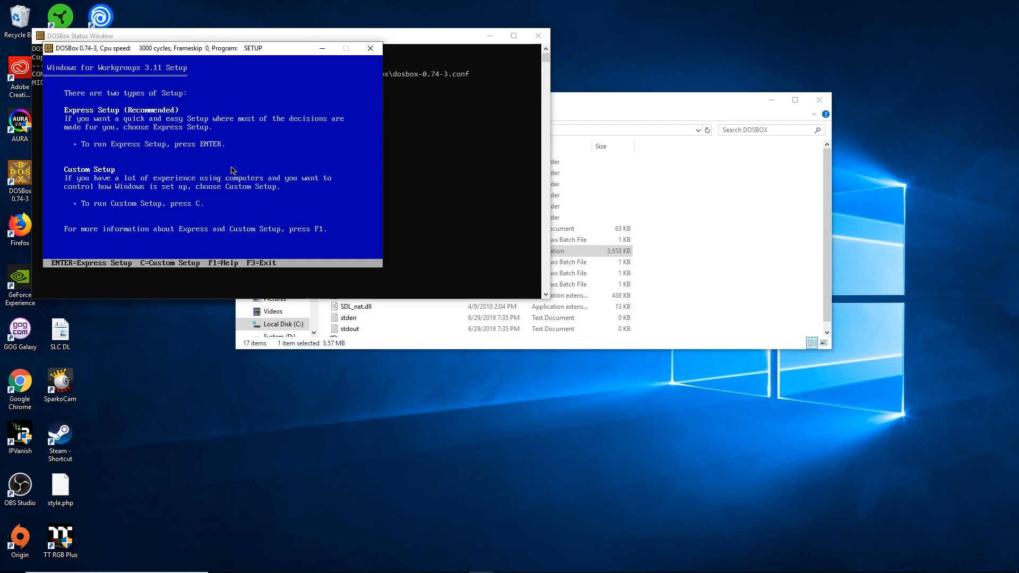
{"action": "key", "text": "Return"}
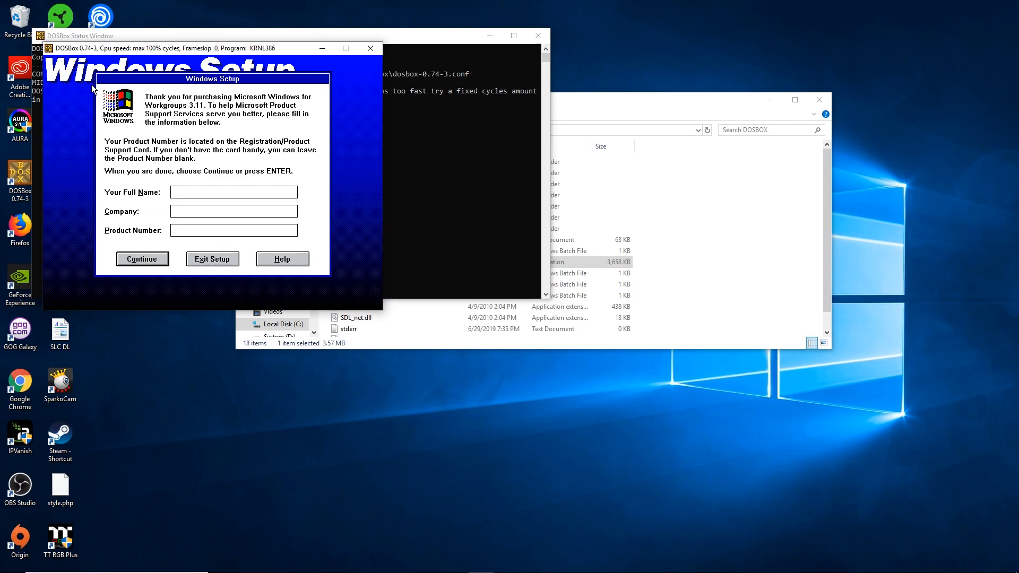
- Register Windows with the name Mordor and confirm the details
{"action": "type", "text": "Mordor"}
{"action": "left_click", "coordinate": [158, 261]}
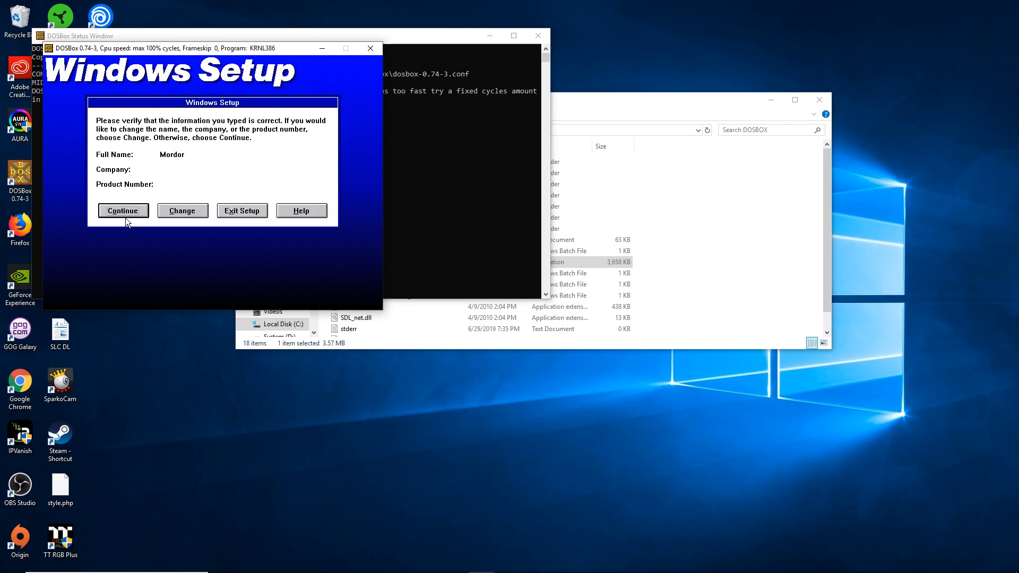
{"action": "left_click", "coordinate": [126, 214]}
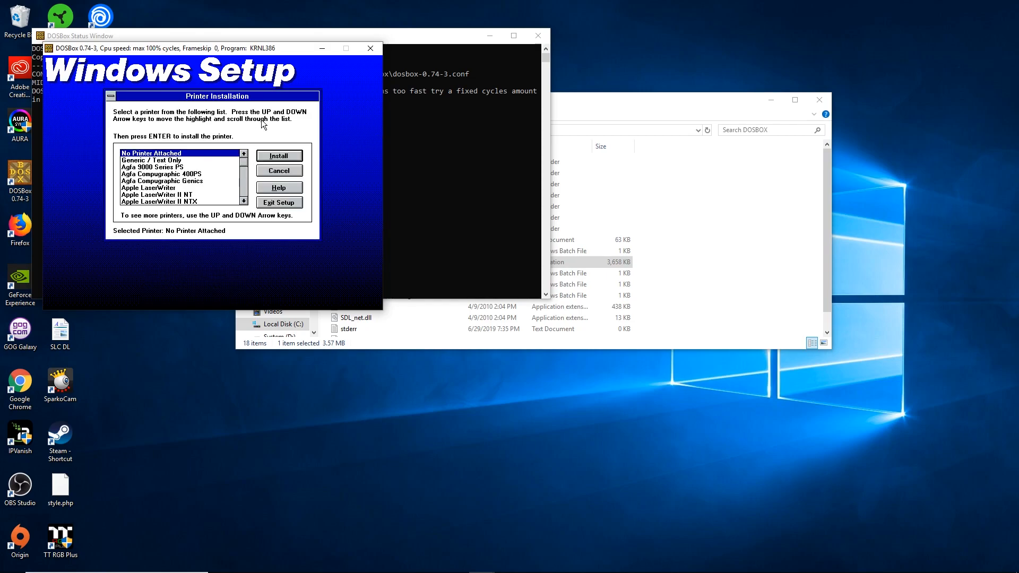
- Skip printer, network and tutorial setup, then restart Windows
{"action": "left_click", "coordinate": [281, 156]}
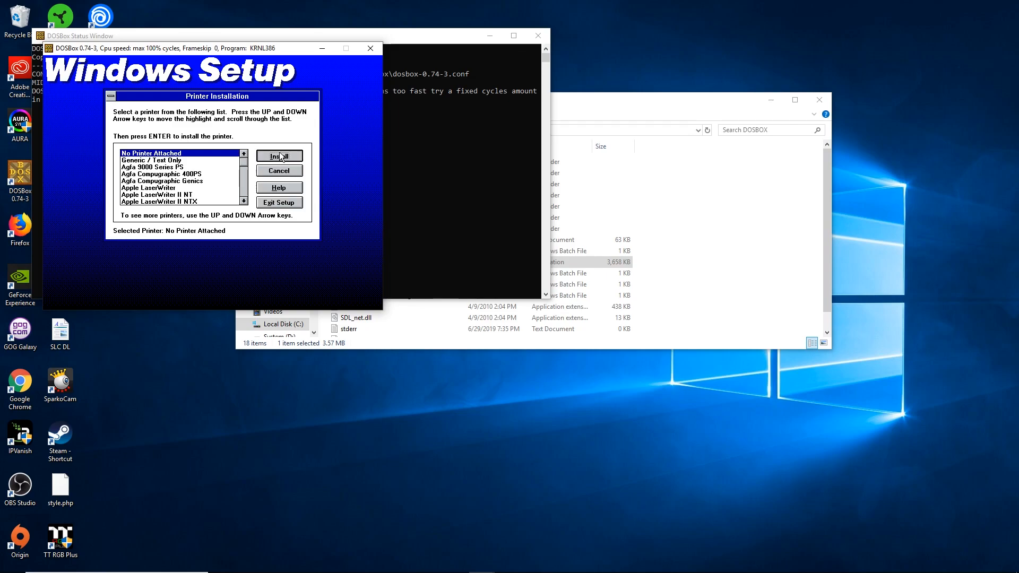
{"action": "left_click", "coordinate": [351, 115]}
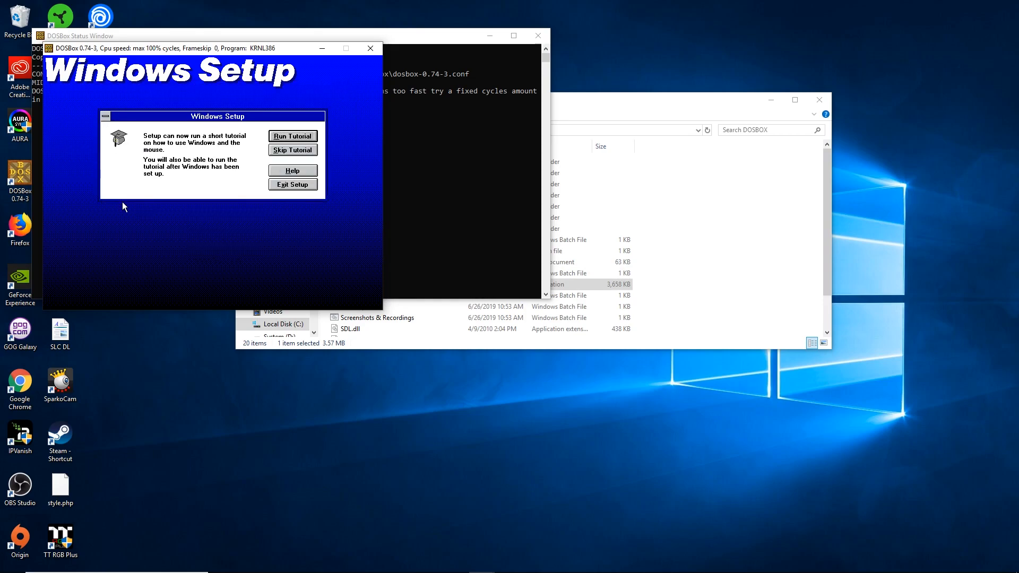
{"action": "left_click", "coordinate": [308, 150]}
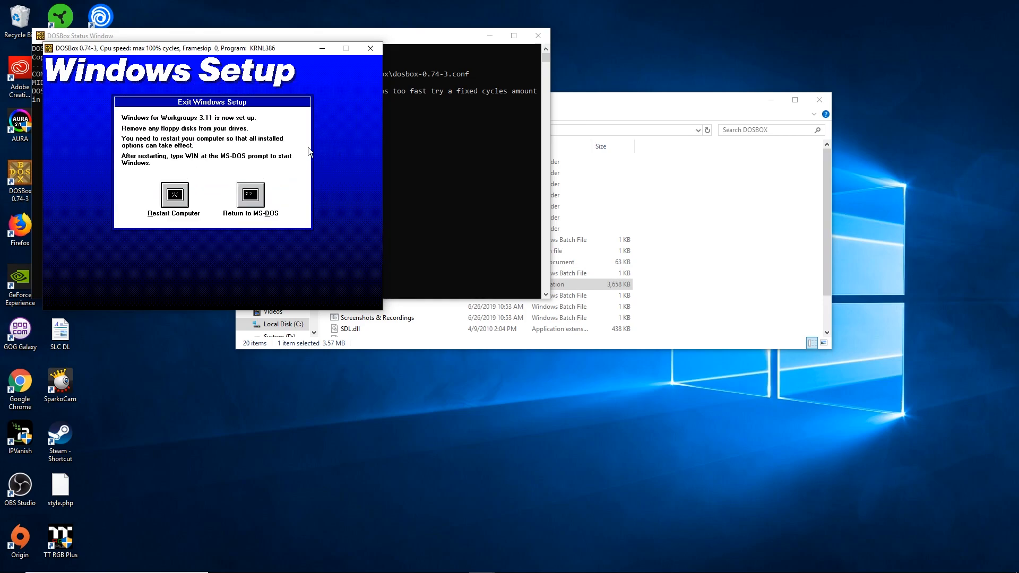
{"action": "left_click", "coordinate": [175, 196]}
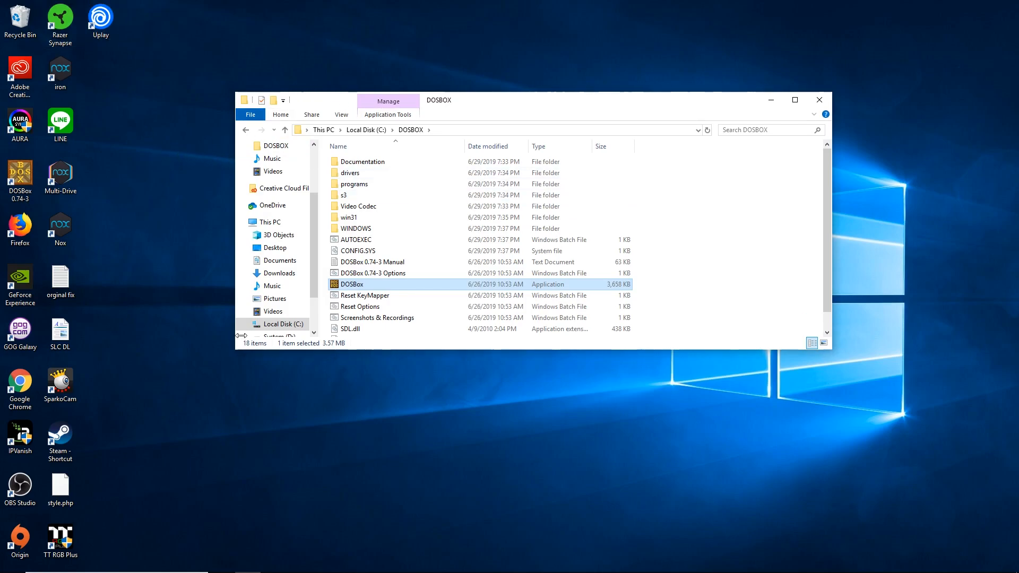
- Restore Firefox showing the archive.org page for Mordor: The Depths of Dejenol v1.1
{"action": "mouse_move", "coordinate": [324, 570]}
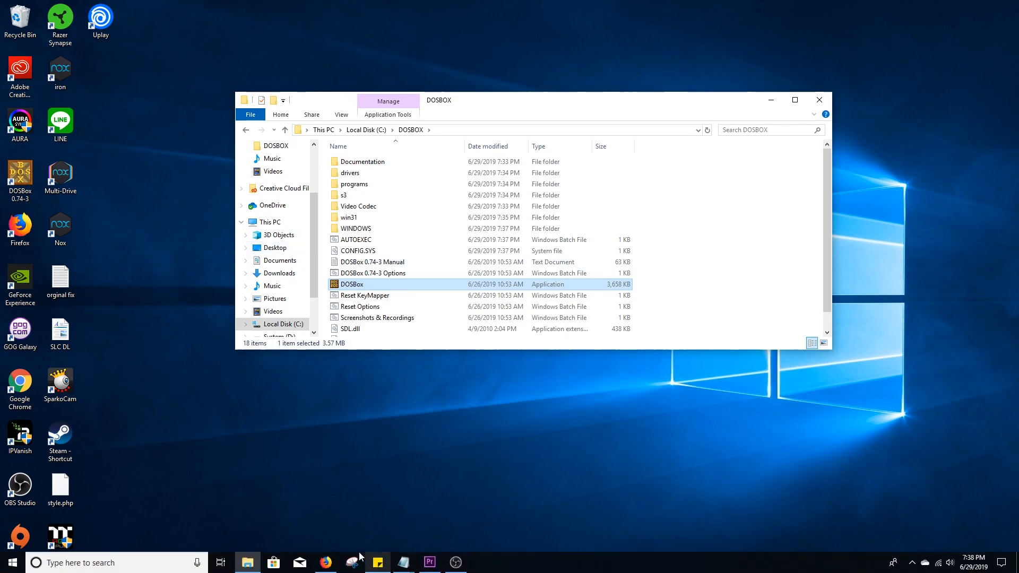
{"action": "left_click", "coordinate": [324, 561]}
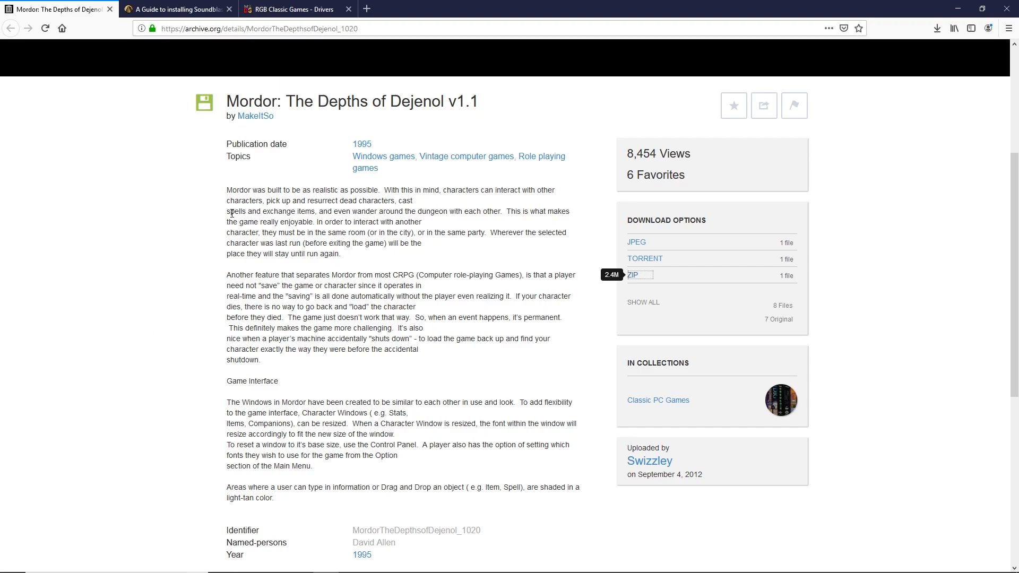
{"action": "left_click_drag", "start_coordinate": [358, 29], "coordinate": [155, 30]}
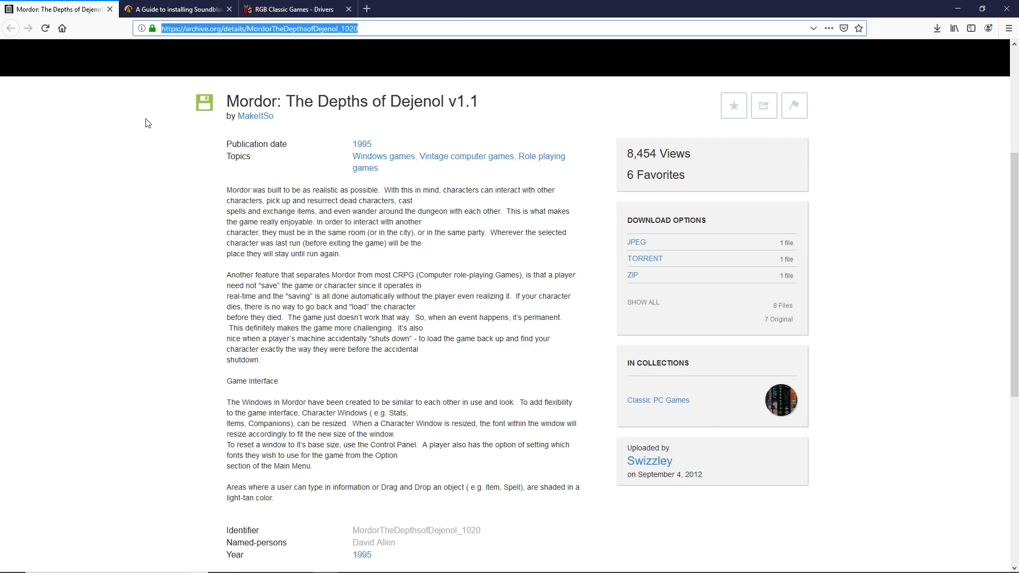
{"action": "left_click", "coordinate": [39, 224]}
{"action": "left_click_drag", "start_coordinate": [390, 25], "coordinate": [156, 29]}
{"action": "left_click", "coordinate": [122, 189]}
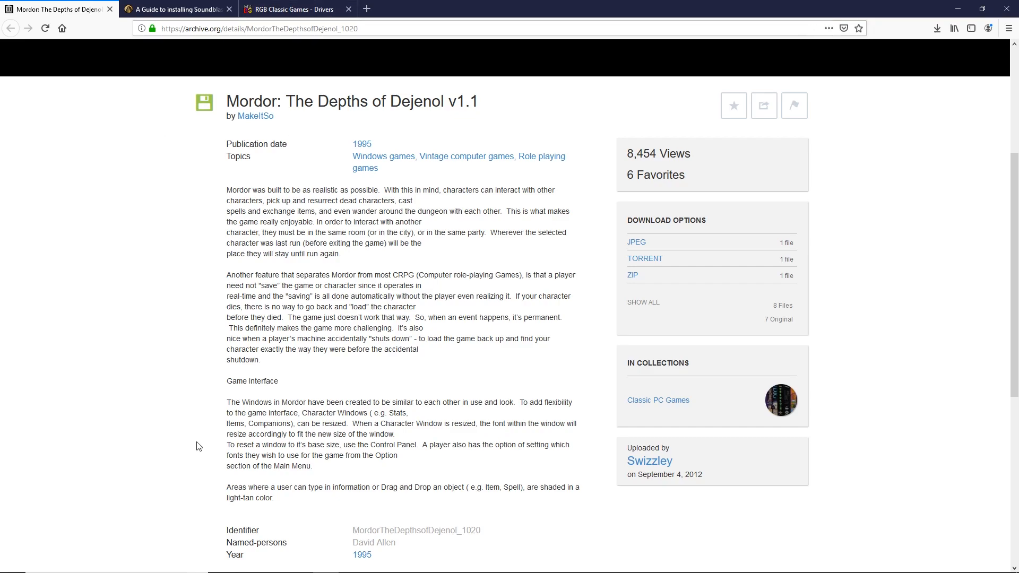
- Download MORDOR11.ZIP from archive.org and start extracting it from the Downloads folder
{"action": "left_click", "coordinate": [646, 276]}
{"action": "left_click", "coordinate": [145, 229]}
{"action": "left_click", "coordinate": [938, 28]}
{"action": "left_click", "coordinate": [832, 60]}
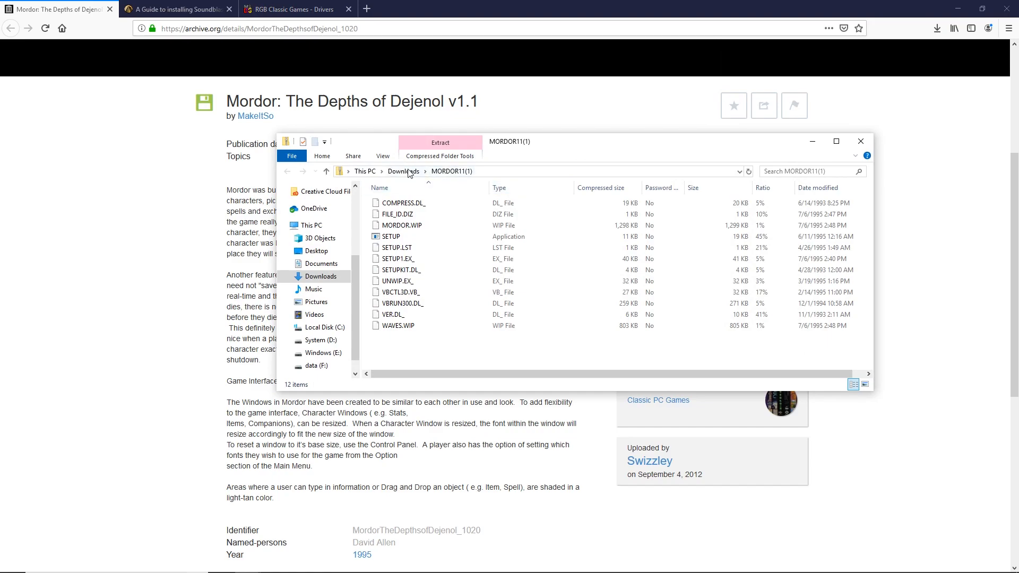
{"action": "left_click", "coordinate": [410, 172]}
{"action": "right_click", "coordinate": [420, 338]}
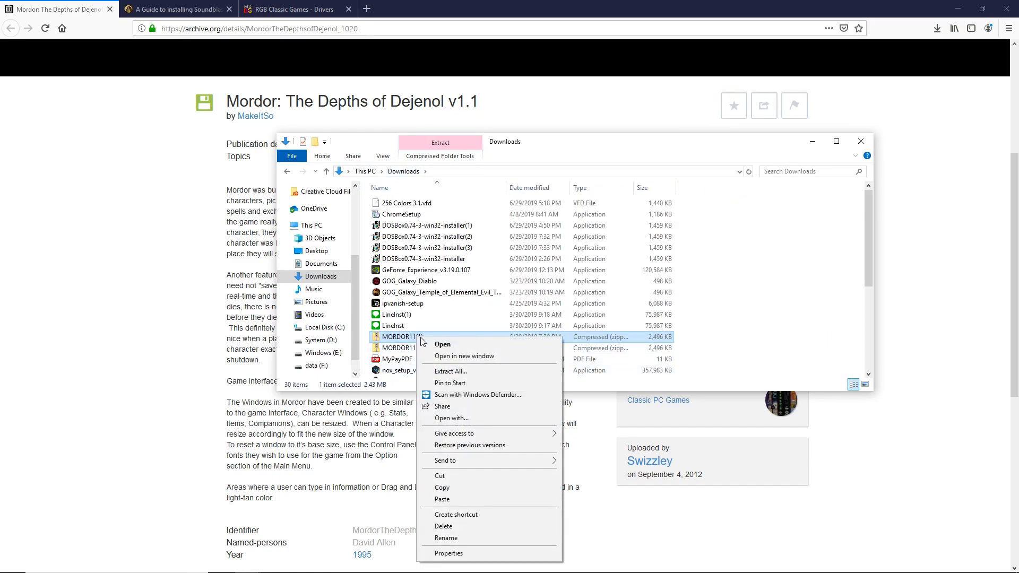
{"action": "left_click", "coordinate": [458, 372]}
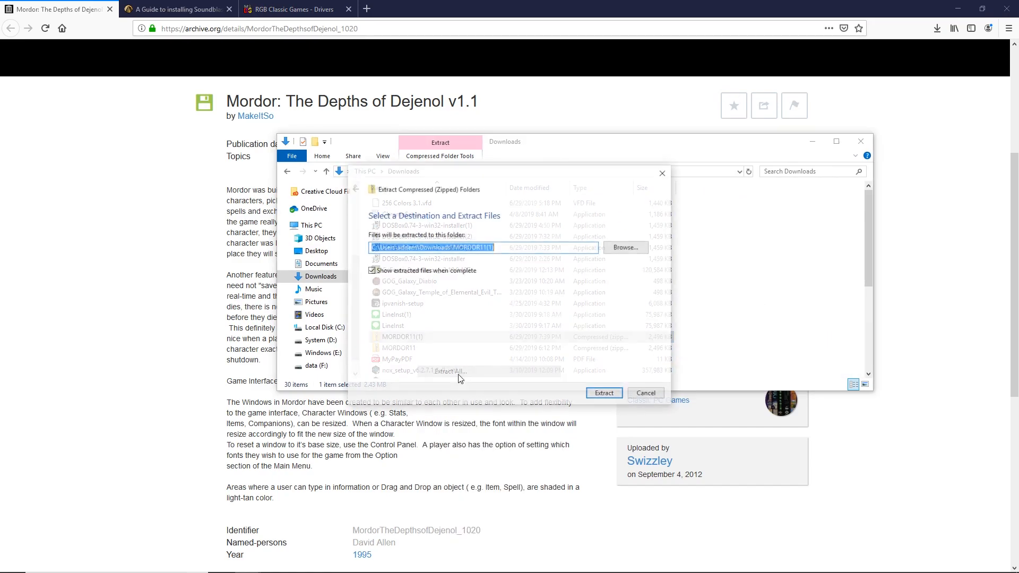
- Create a new mordor folder inside C:\DOSBOX\programs
{"action": "left_click", "coordinate": [626, 246]}
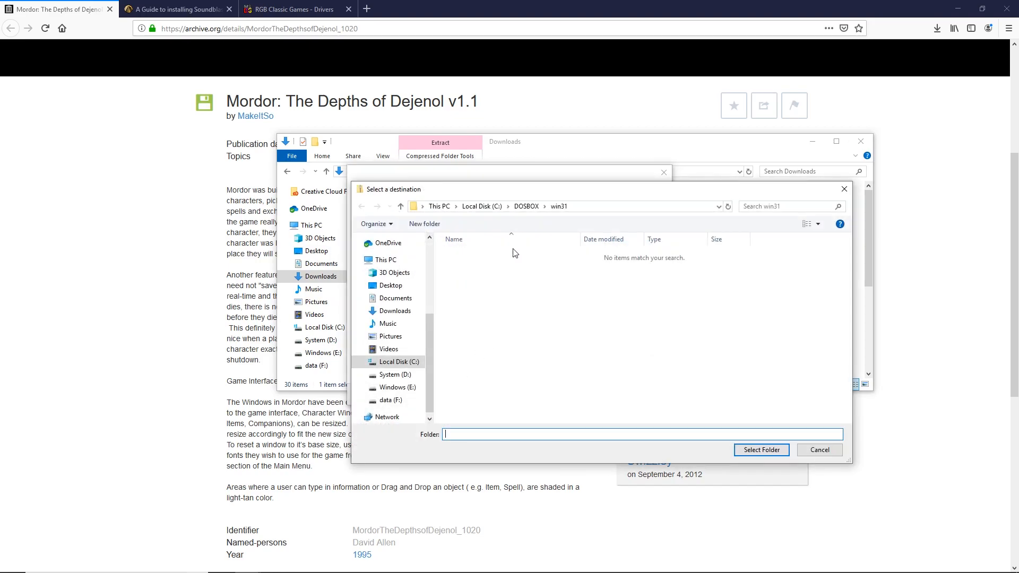
{"action": "left_click", "coordinate": [527, 206]}
{"action": "left_click", "coordinate": [496, 282]}
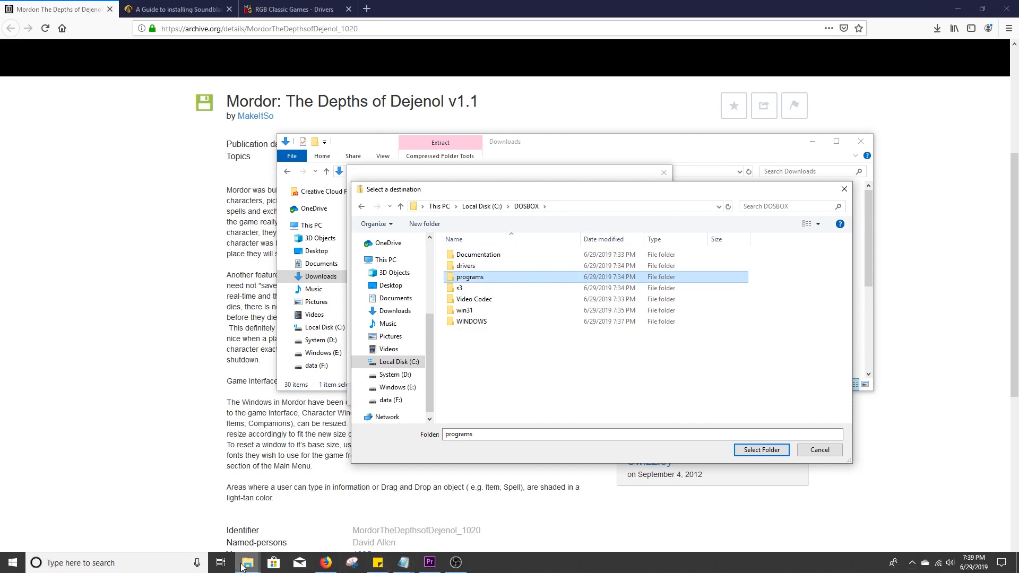
{"action": "mouse_move", "coordinate": [241, 566]}
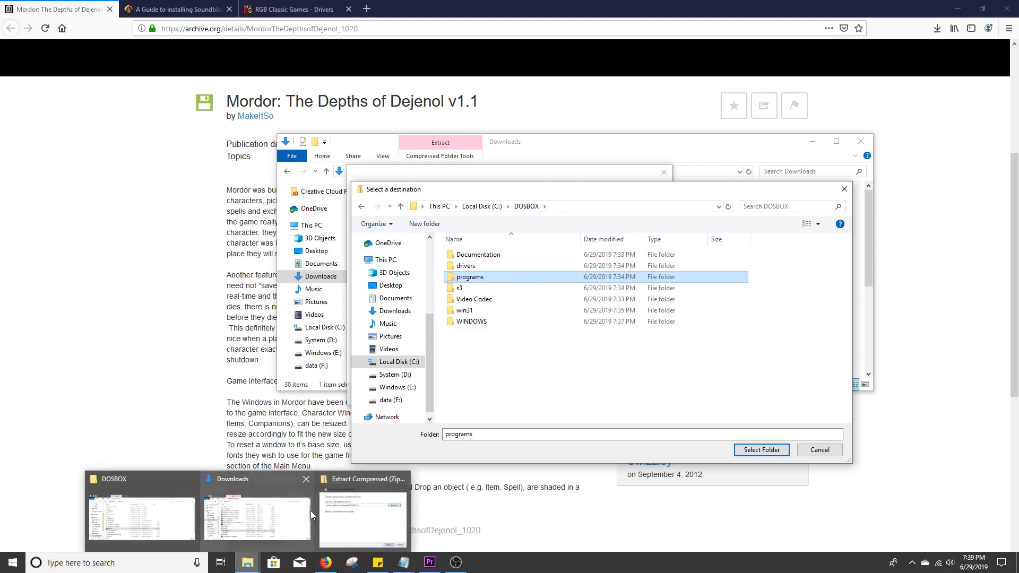
{"action": "mouse_move", "coordinate": [310, 510]}
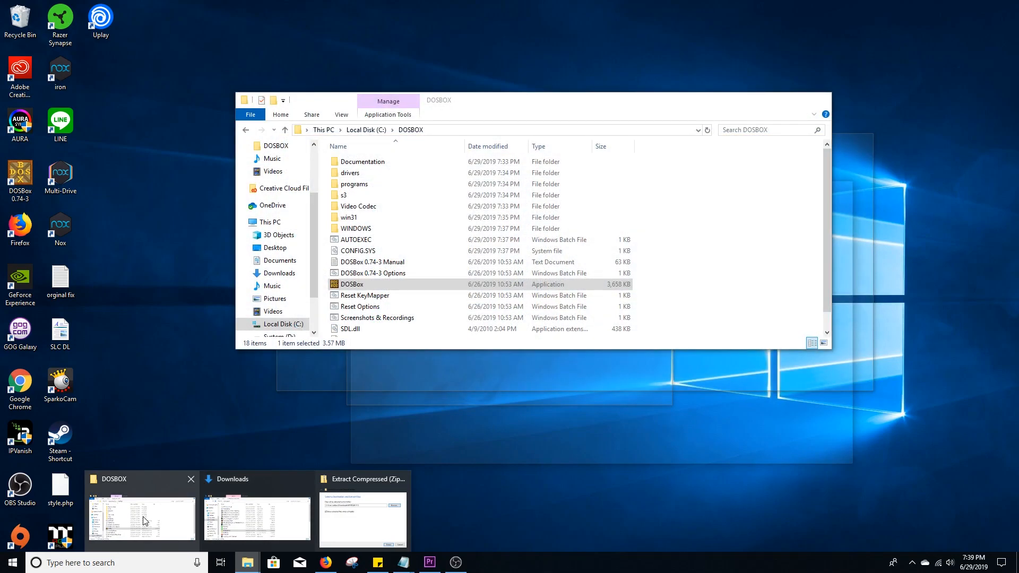
{"action": "left_click", "coordinate": [144, 521]}
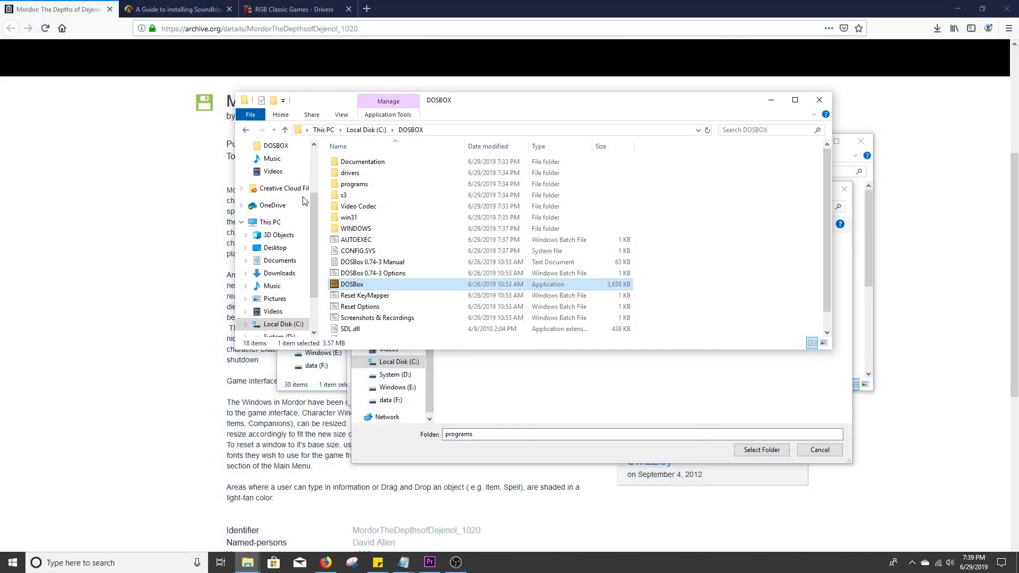
{"action": "double_click", "coordinate": [351, 184]}
{"action": "right_click", "coordinate": [380, 210]}
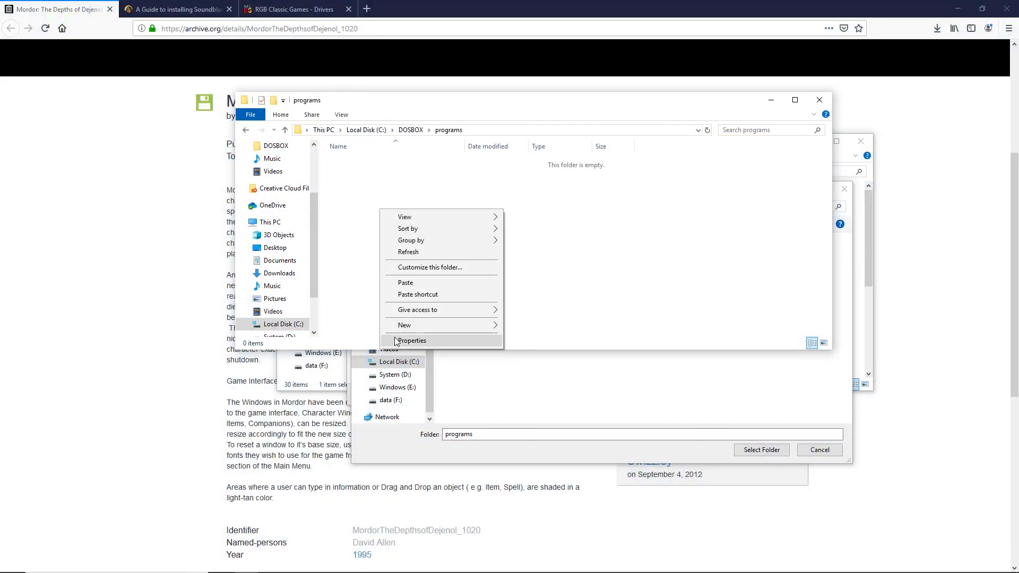
{"action": "mouse_move", "coordinate": [406, 328]}
{"action": "left_click", "coordinate": [522, 328]}
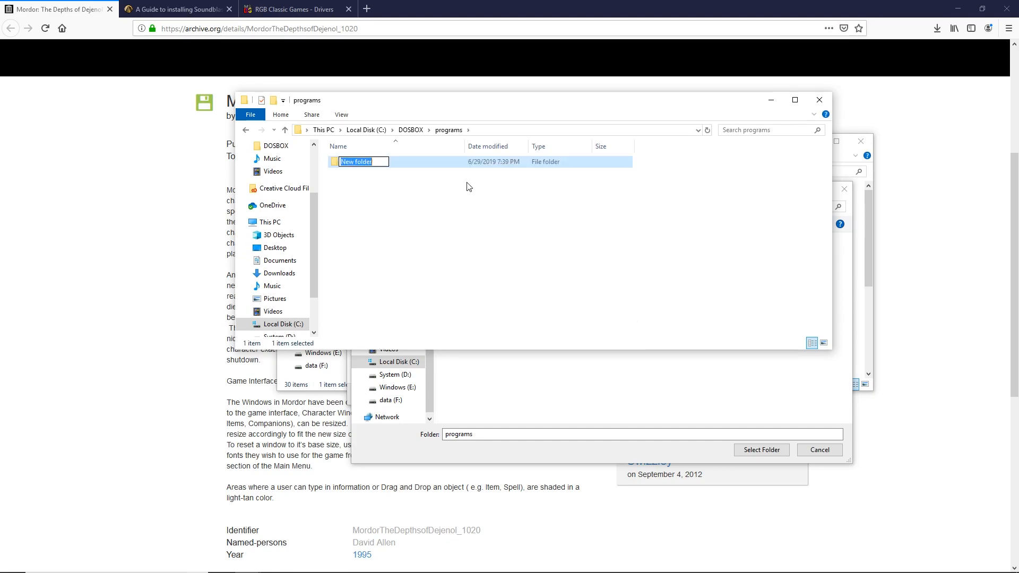
{"action": "type", "text": "mordor"}
{"action": "left_click", "coordinate": [517, 258]}
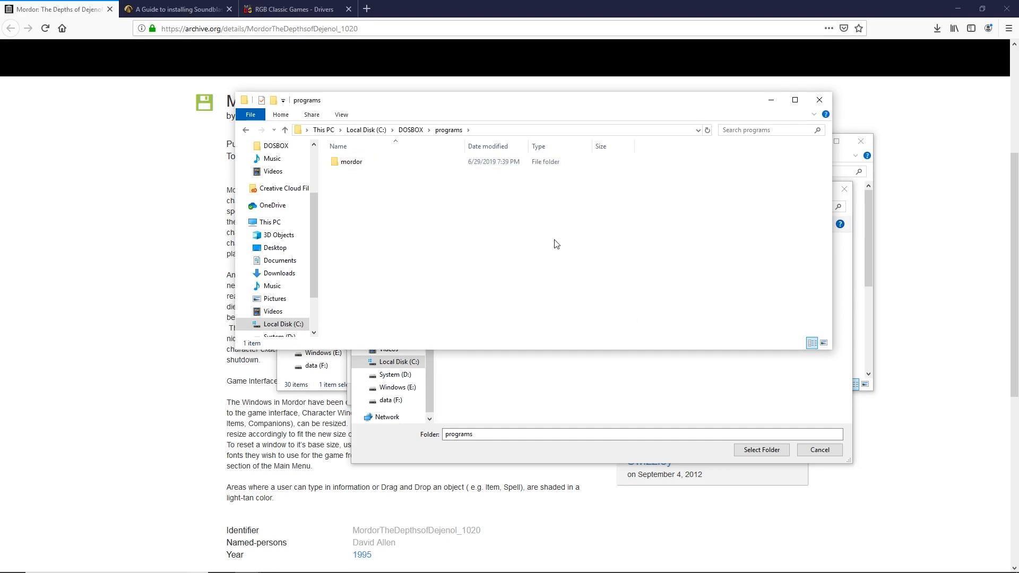
- Extract the archive into C:\DOSBOX\programs\mordor and close the folder windows
{"action": "left_click", "coordinate": [610, 409]}
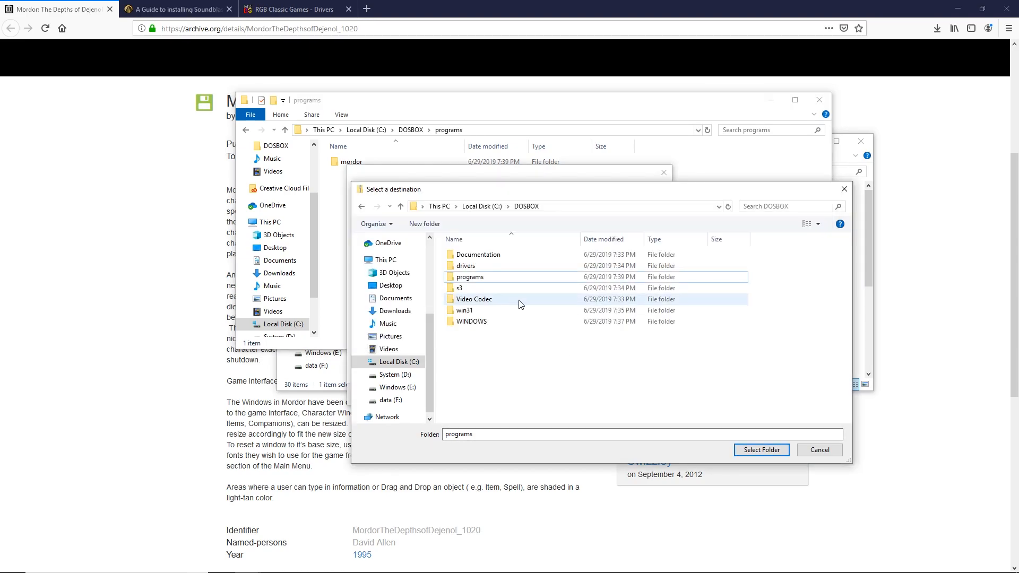
{"action": "double_click", "coordinate": [485, 278]}
{"action": "double_click", "coordinate": [477, 254]}
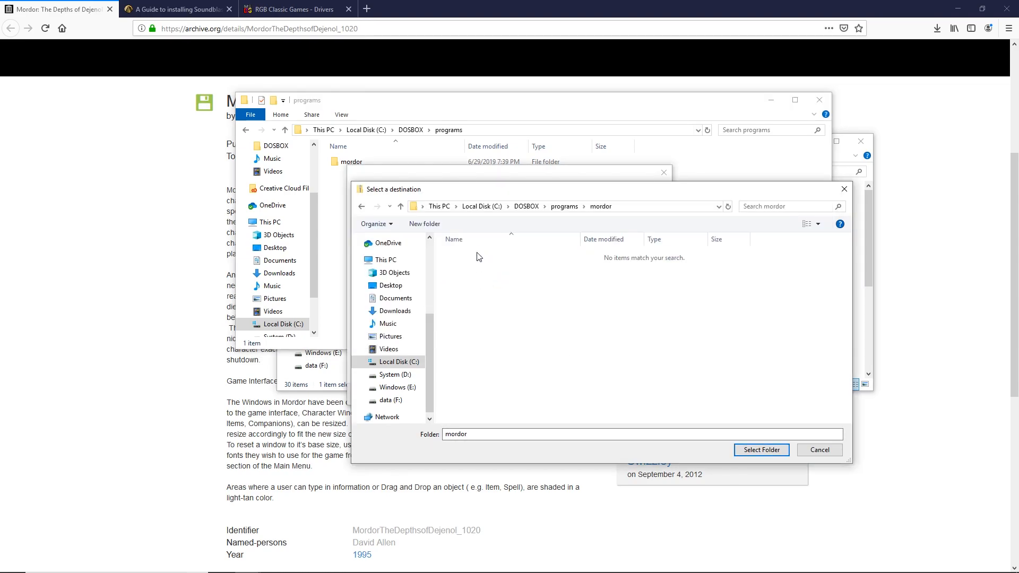
{"action": "left_click", "coordinate": [777, 450]}
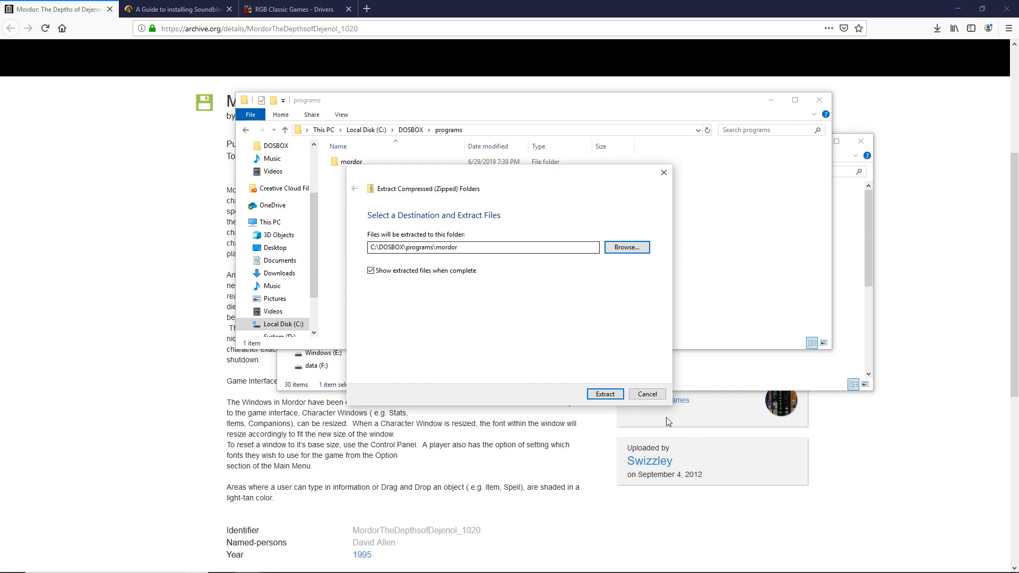
{"action": "left_click", "coordinate": [594, 394]}
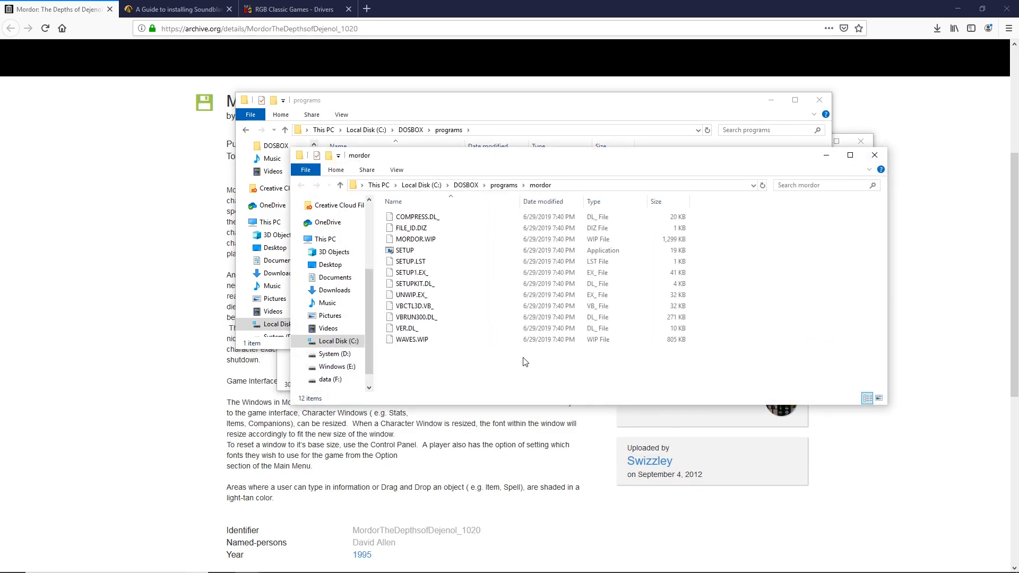
{"action": "left_click", "coordinate": [874, 155]}
{"action": "left_click", "coordinate": [820, 101]}
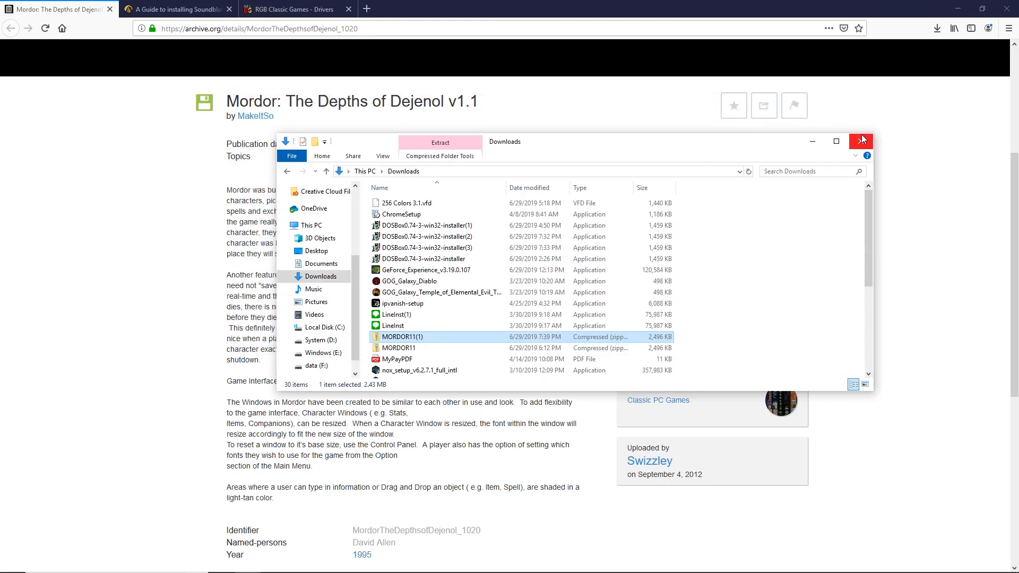
- Close the Downloads window and the Mordor archive.org tab, then minimize Firefox
{"action": "left_click", "coordinate": [860, 141]}
{"action": "left_click", "coordinate": [110, 9]}
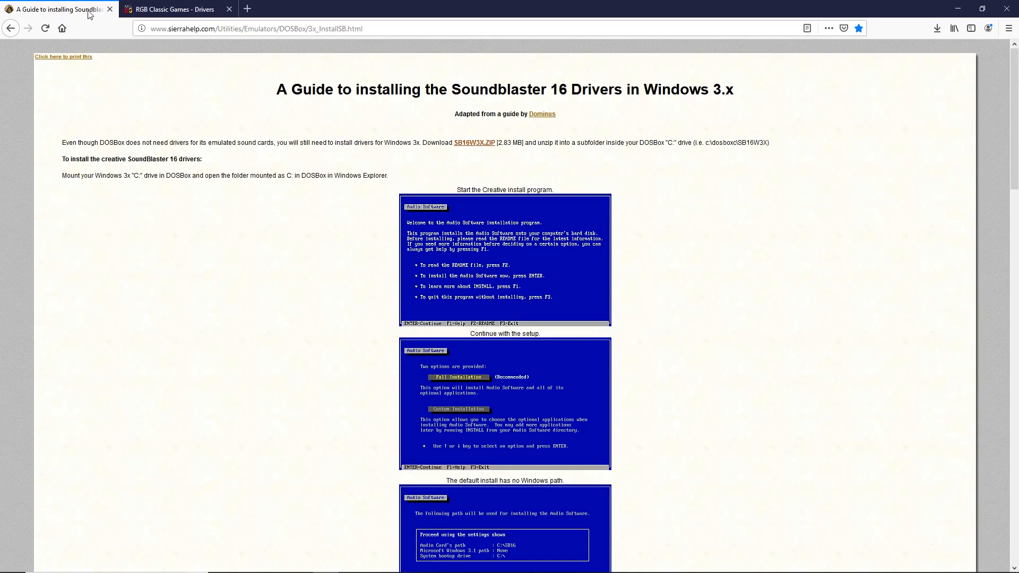
{"action": "left_click", "coordinate": [957, 9]}
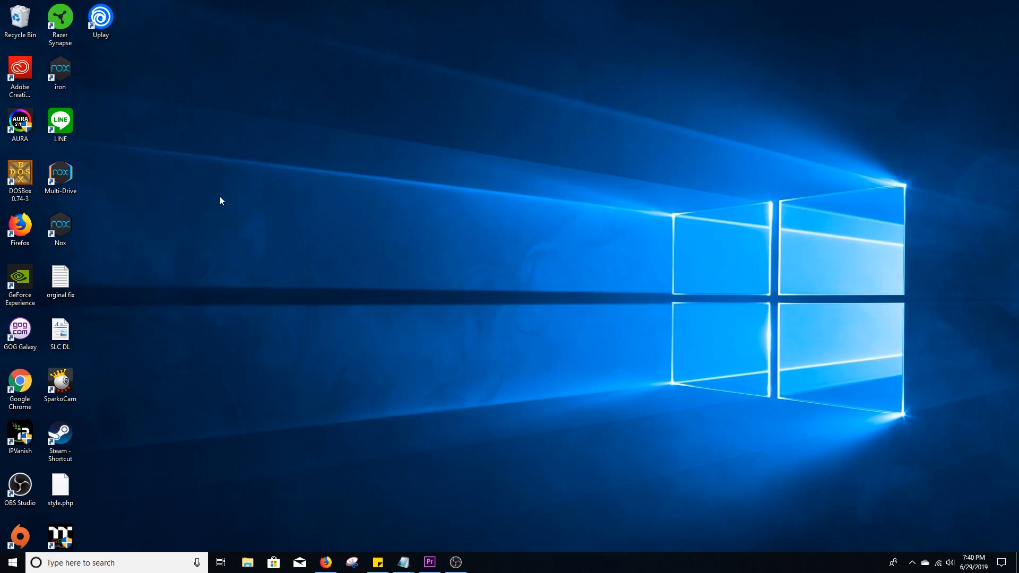
- Launch DOSBox, mount C:/dosbox as drive C, go to C:\WINDOWS and start Windows with win
{"action": "double_click", "coordinate": [20, 175]}
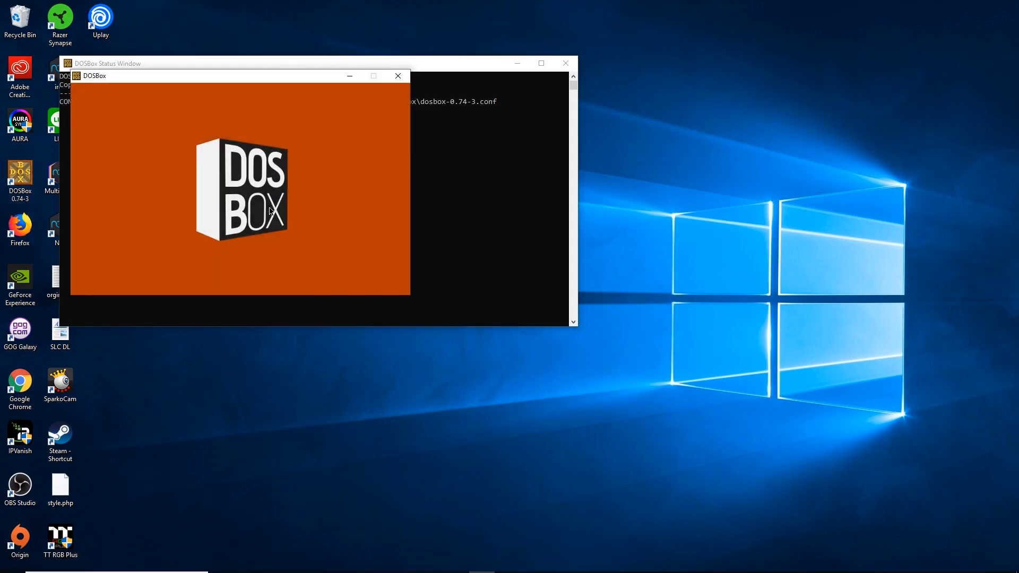
{"action": "type", "text": "mount c C"}
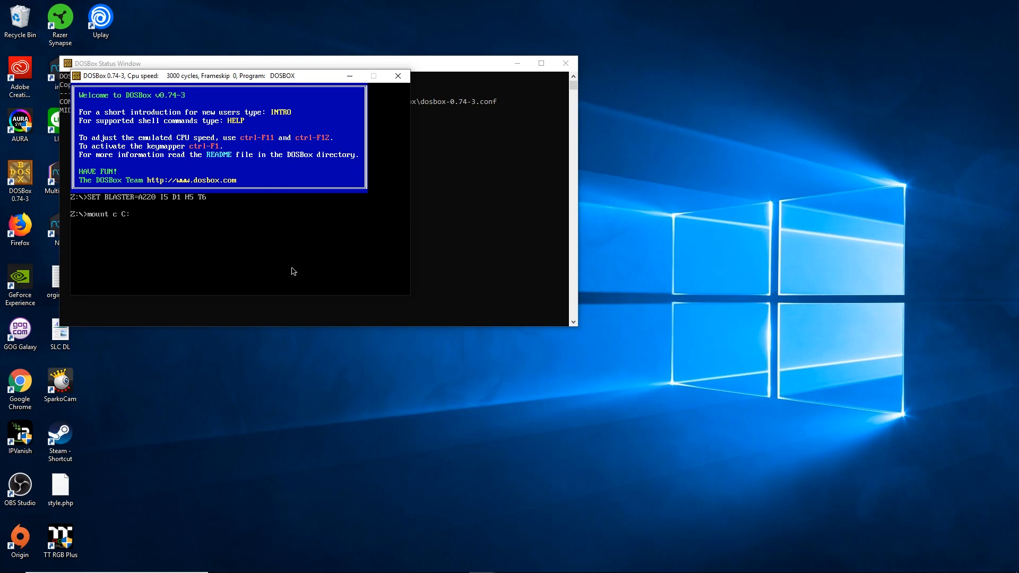
{"action": "type", "text": ":/dosbox"}
{"action": "key", "text": "Return"}
{"action": "type", "text": "c:/"}
{"action": "key", "text": "Return"}
{"action": "type", "text": "cd windows"}
{"action": "key", "text": "Return"}
{"action": "type", "text": "win"}
{"action": "key", "text": "Return"}
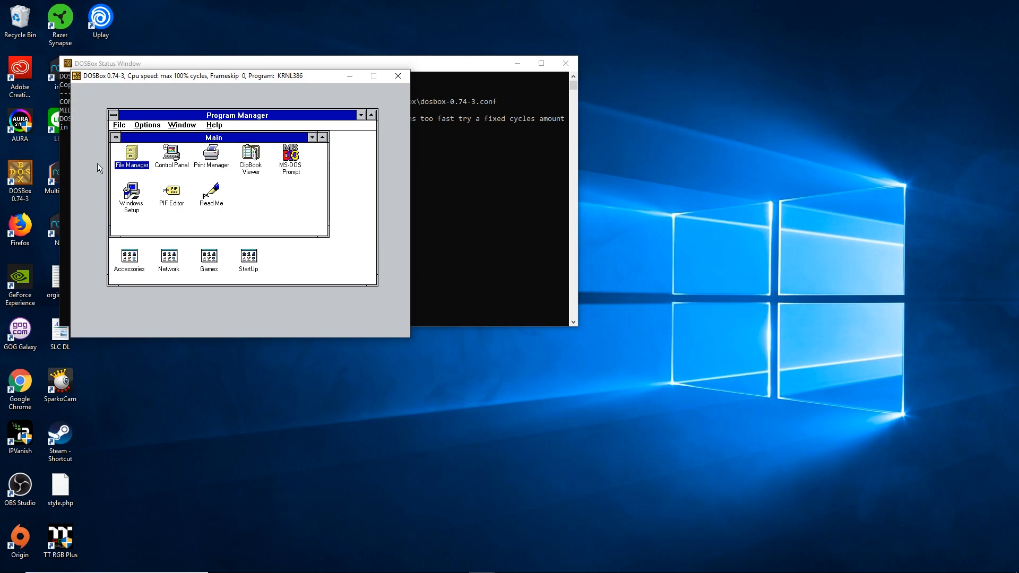
- In File Manager, open the programs\mordor folder and run the Mordor setup program
{"action": "double_click", "coordinate": [132, 158]}
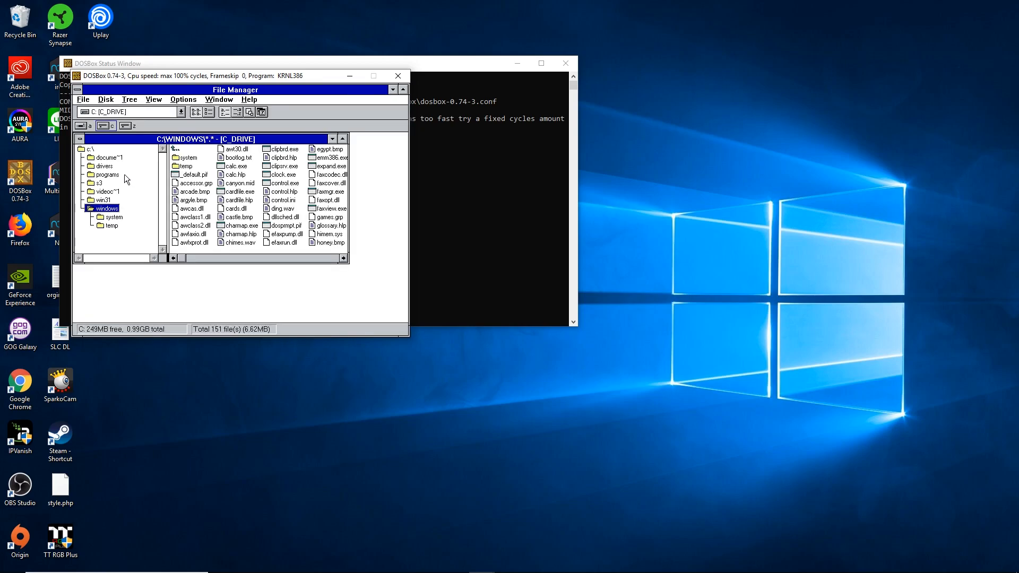
{"action": "left_click", "coordinate": [125, 174]}
{"action": "double_click", "coordinate": [193, 160]}
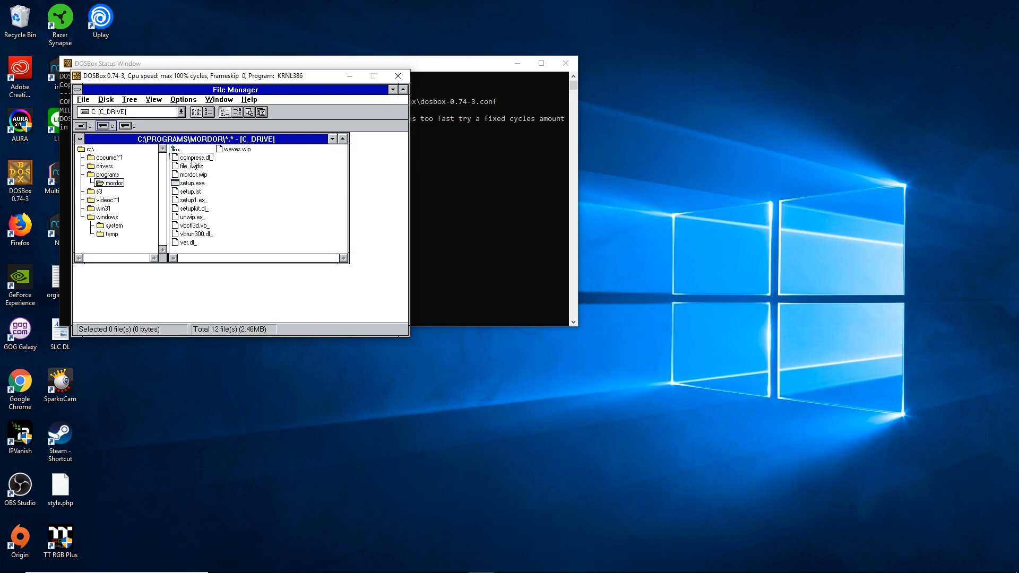
{"action": "double_click", "coordinate": [207, 187]}
- Install Mordor to C:\MORDOR with MIDI and WAVE files, confirming the sound card, then launch Mordor 1.1
{"action": "left_click", "coordinate": [179, 227]}
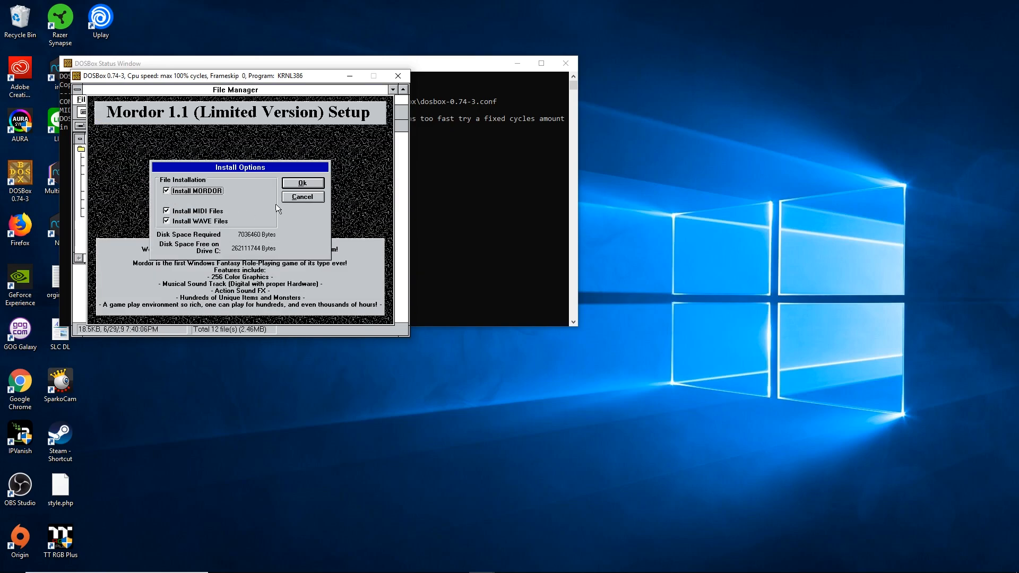
{"action": "left_click", "coordinate": [295, 183]}
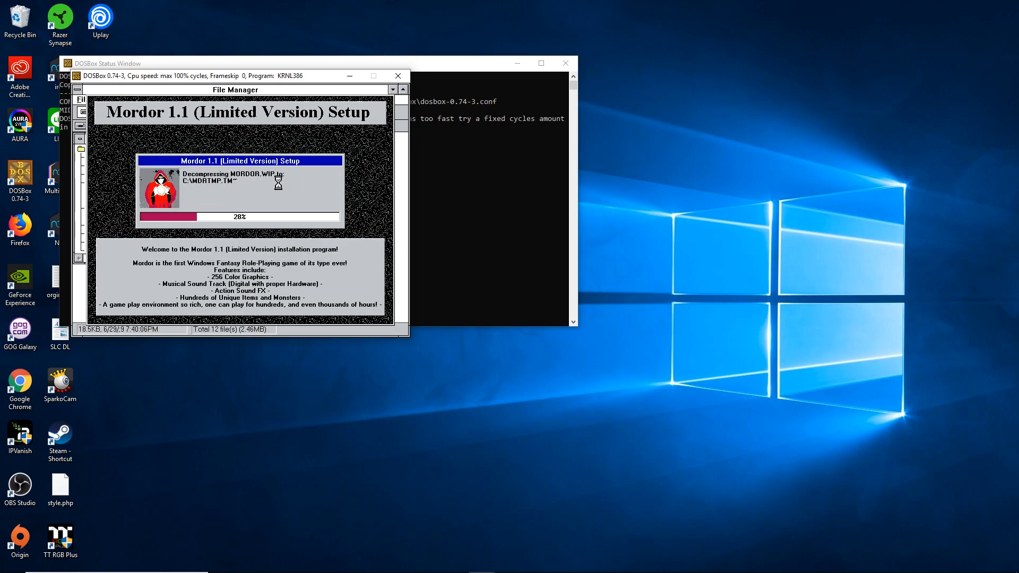
{"action": "left_click", "coordinate": [207, 237]}
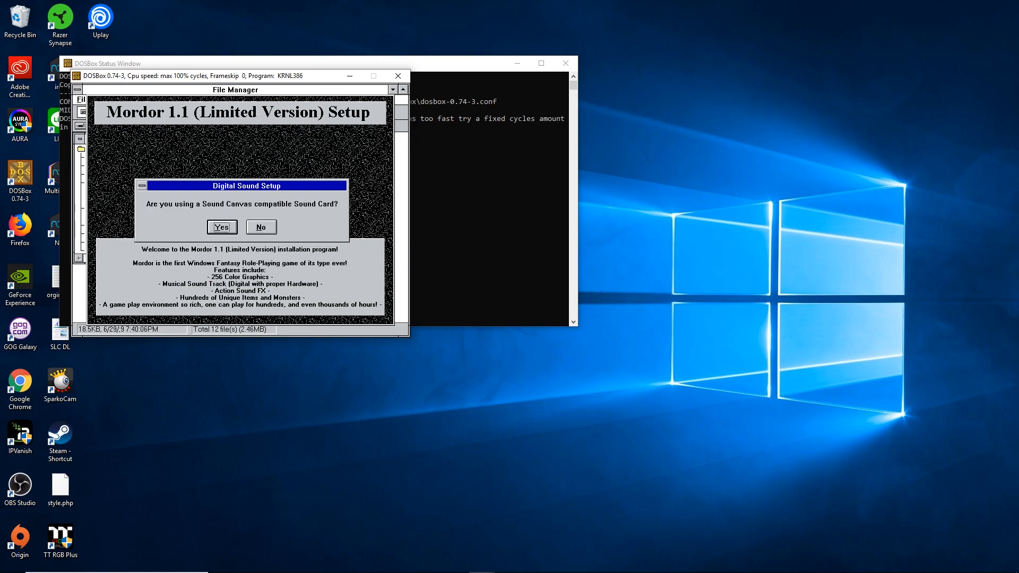
{"action": "left_click", "coordinate": [223, 232]}
{"action": "left_click", "coordinate": [235, 264]}
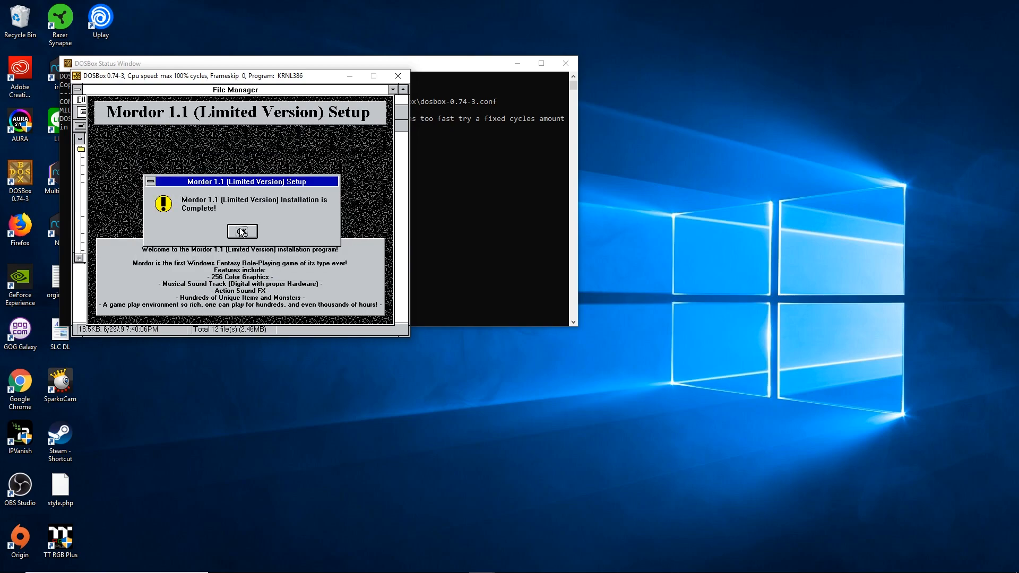
{"action": "left_click", "coordinate": [241, 232]}
{"action": "left_click", "coordinate": [390, 89]}
{"action": "double_click", "coordinate": [130, 155]}
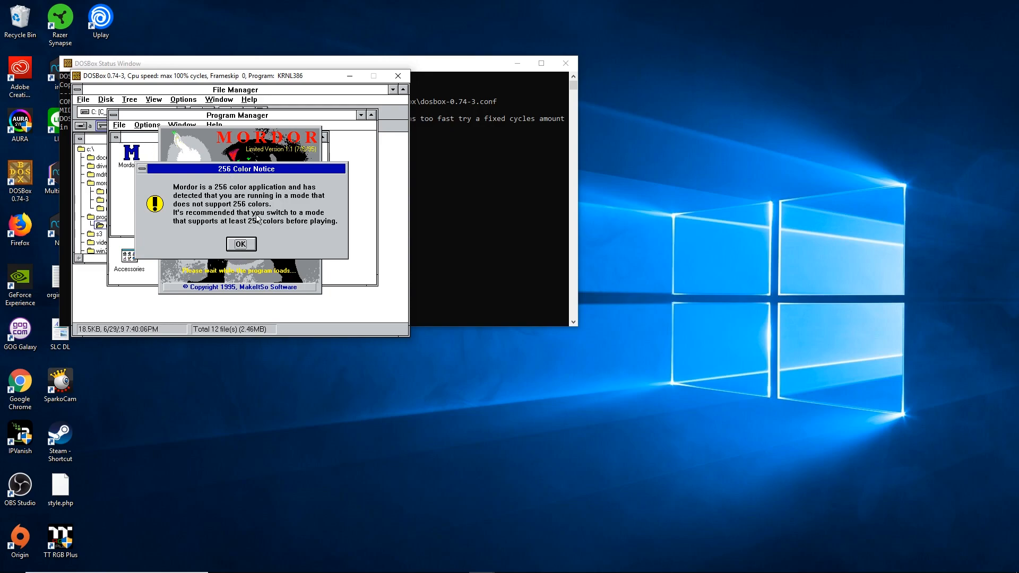
- Reposition the 256 Color Notice, then dismiss the color, limitation, FX error and public-version notices
{"action": "left_click_drag", "start_coordinate": [258, 168], "coordinate": [308, 264]}
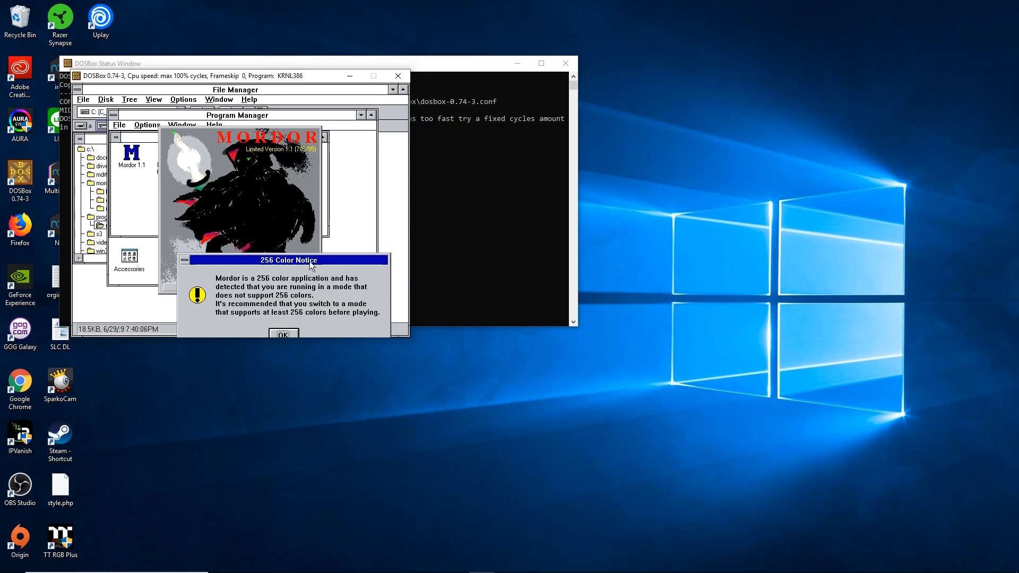
{"action": "left_click_drag", "start_coordinate": [316, 261], "coordinate": [308, 174]}
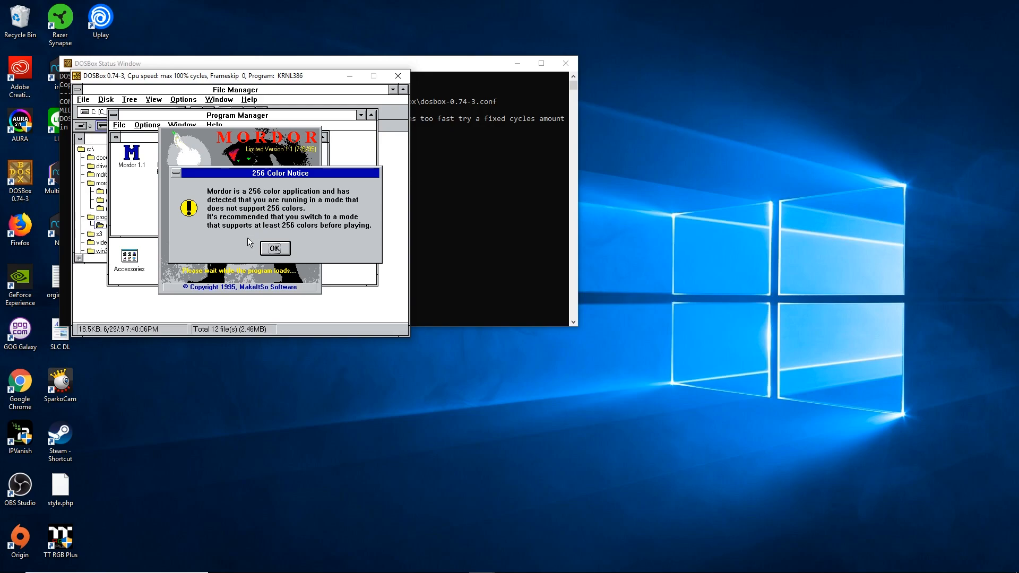
{"action": "left_click_drag", "start_coordinate": [280, 181], "coordinate": [280, 233]}
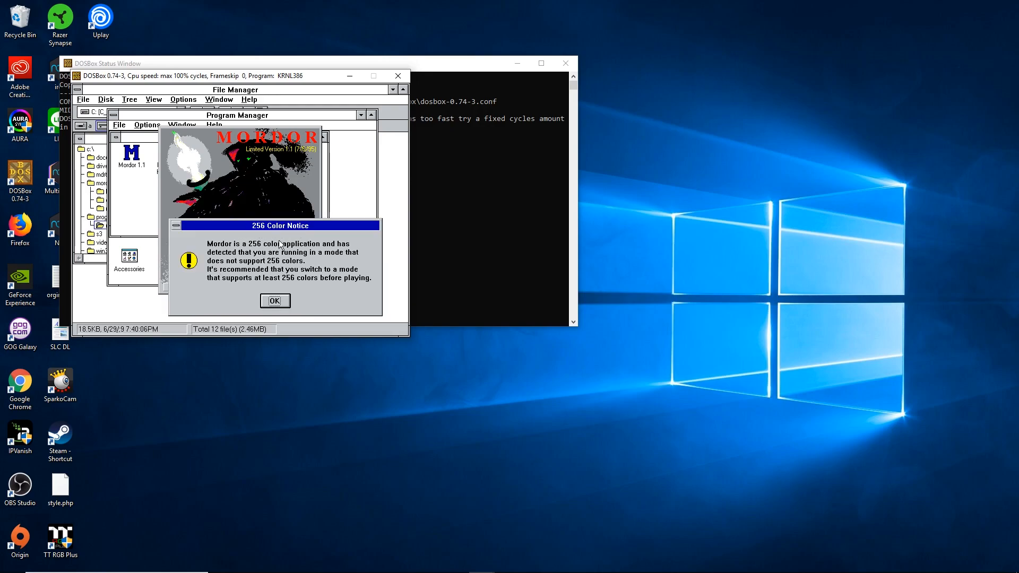
{"action": "left_click", "coordinate": [279, 303]}
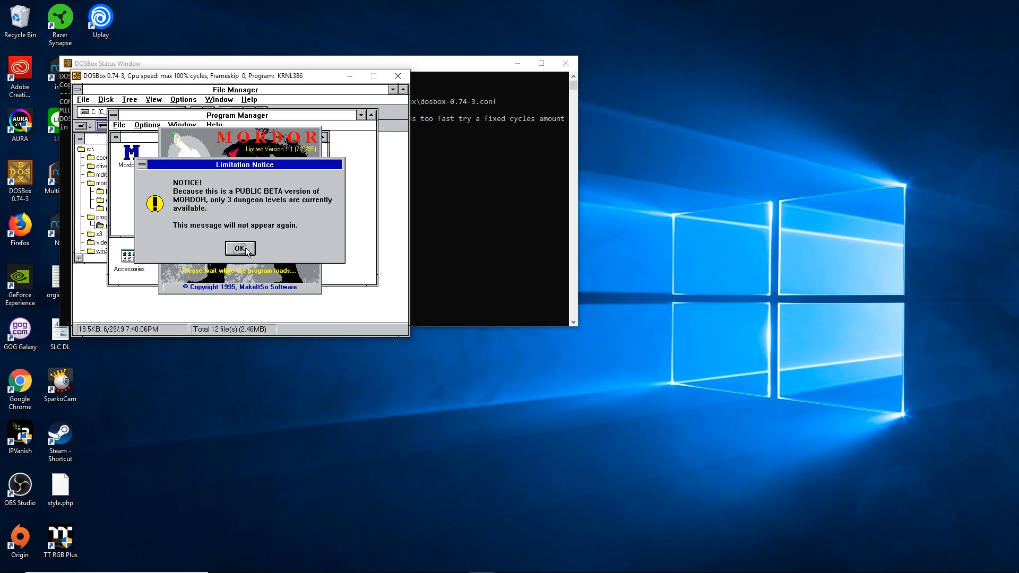
{"action": "left_click", "coordinate": [245, 247]}
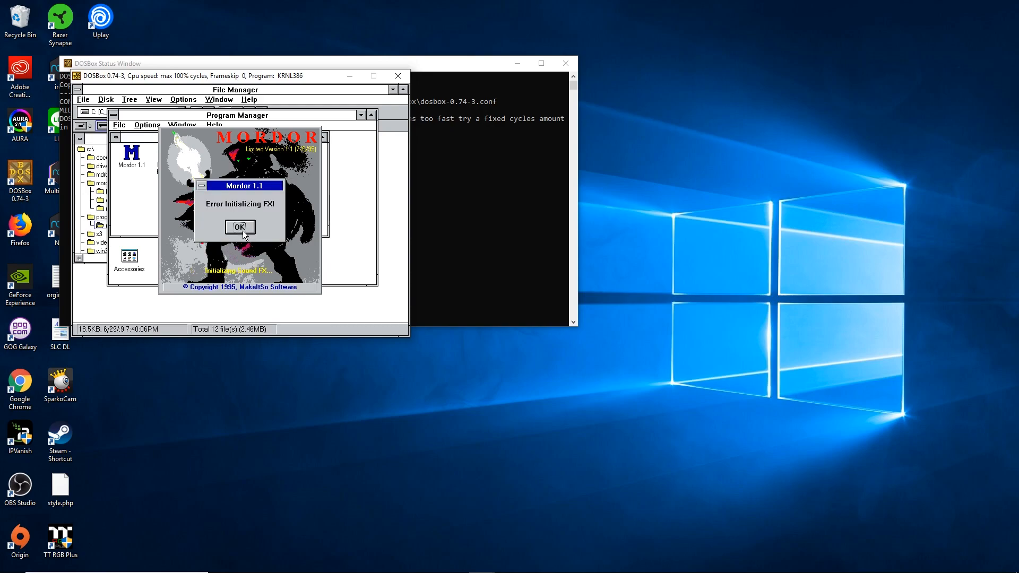
{"action": "left_click", "coordinate": [243, 232]}
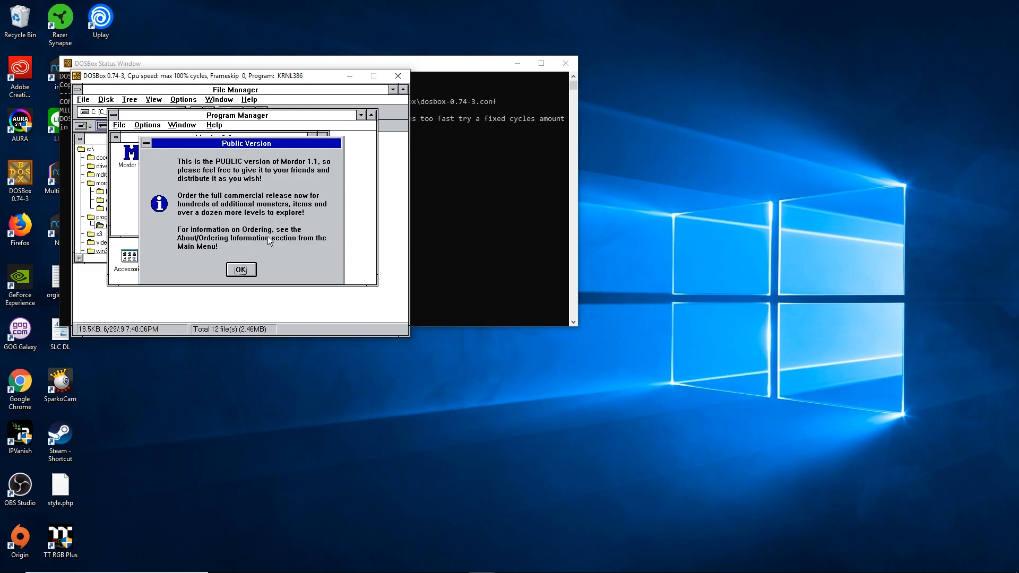
{"action": "left_click", "coordinate": [246, 272]}
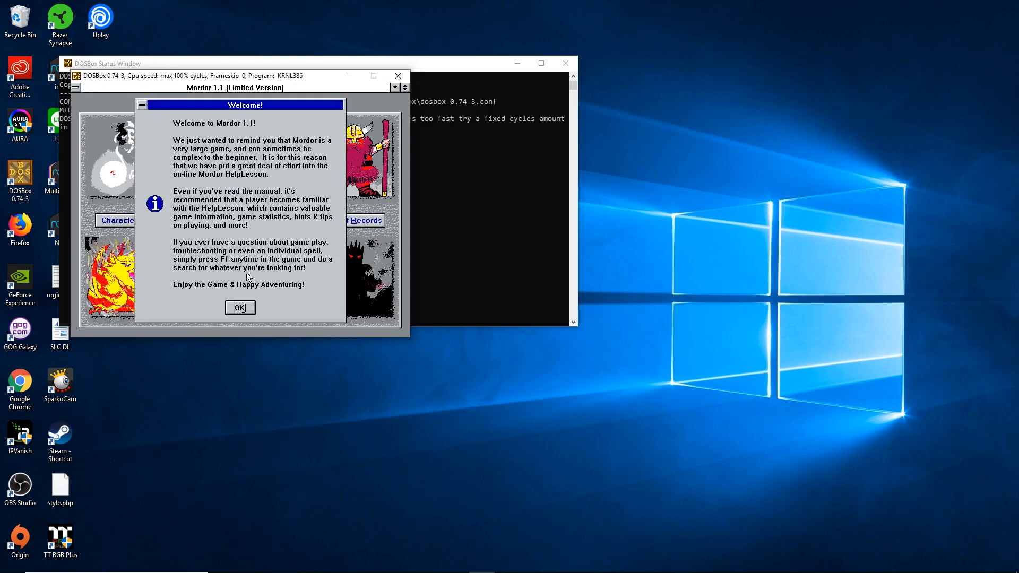
- Dismiss the Welcome message, view the Ordering Info from About, and close those dialogs
{"action": "left_click", "coordinate": [246, 313]}
{"action": "left_click", "coordinate": [278, 314]}
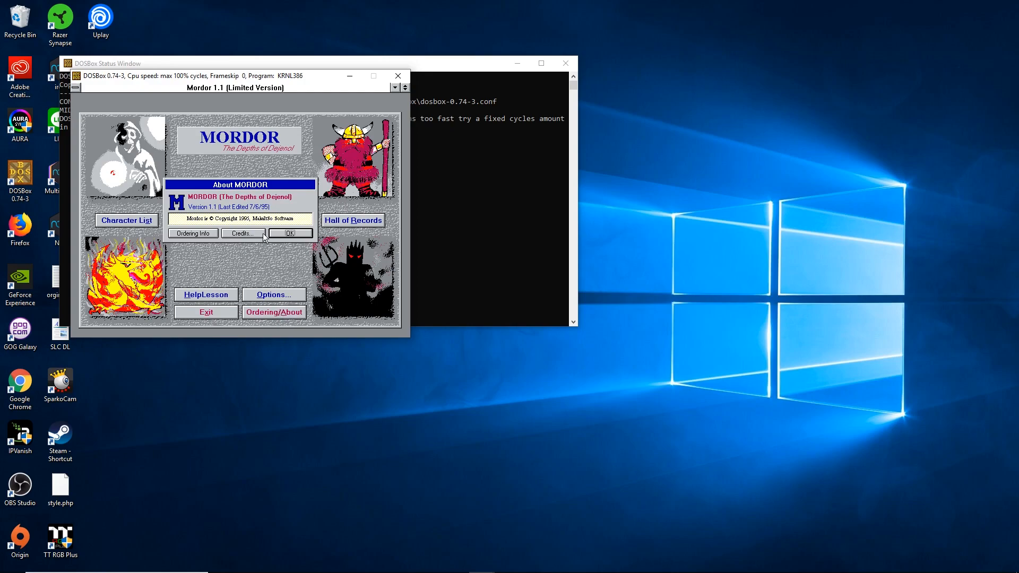
{"action": "left_click", "coordinate": [213, 234]}
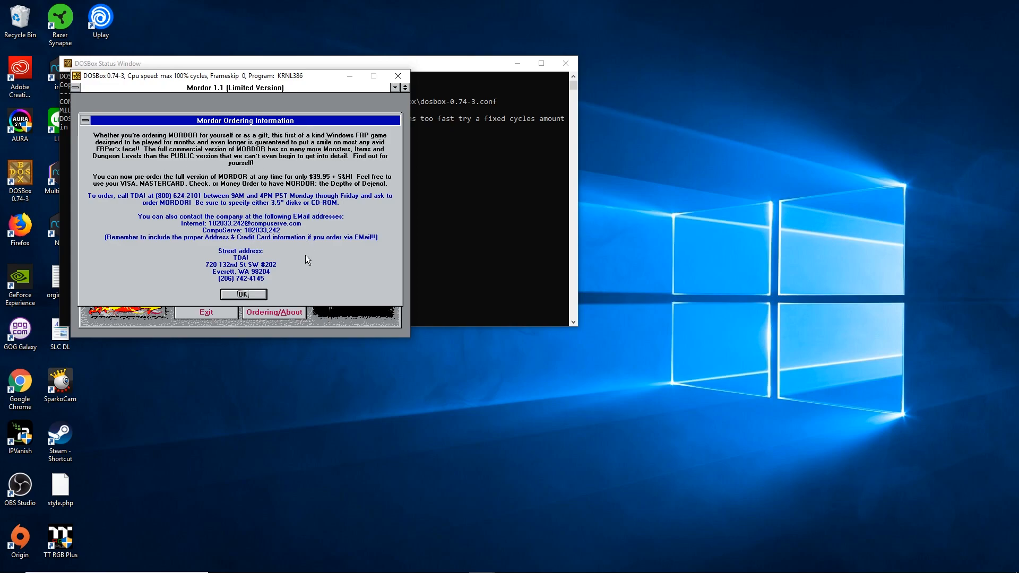
{"action": "left_click", "coordinate": [244, 292]}
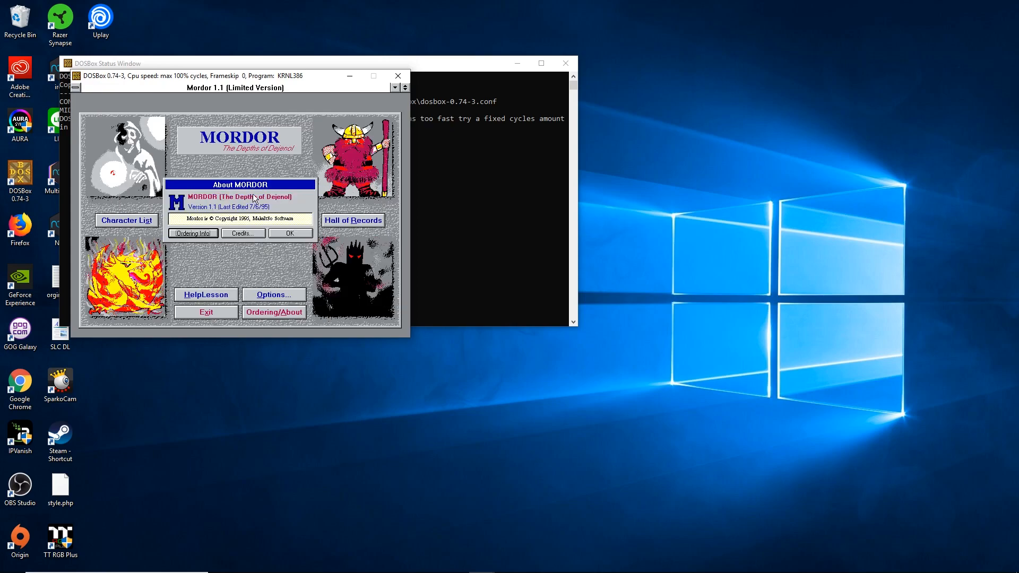
{"action": "left_click", "coordinate": [277, 234]}
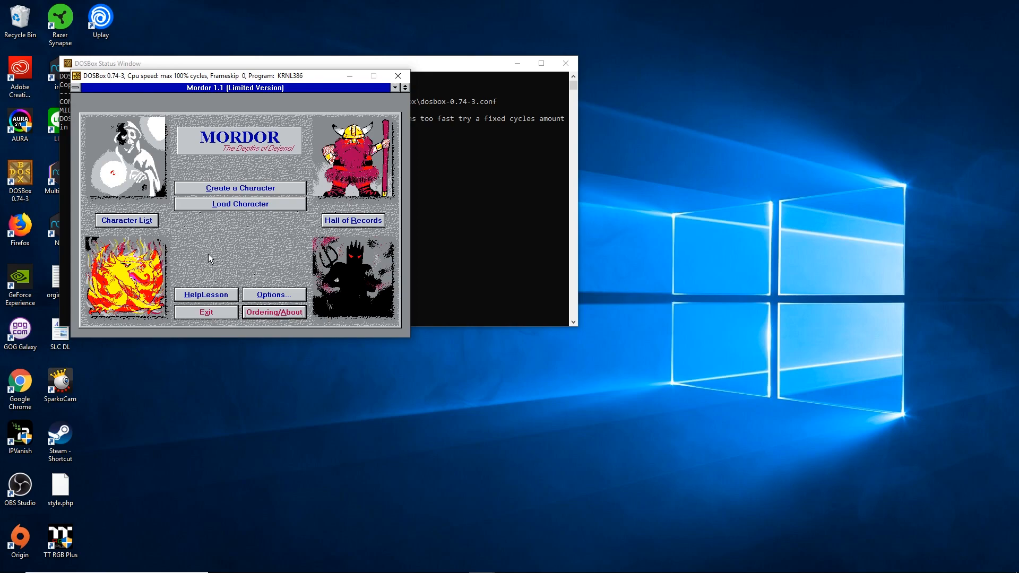
- Quit Mordor, minimize the Mordor and Main groups and Program Manager, and close DOSBox
{"action": "left_click", "coordinate": [208, 314]}
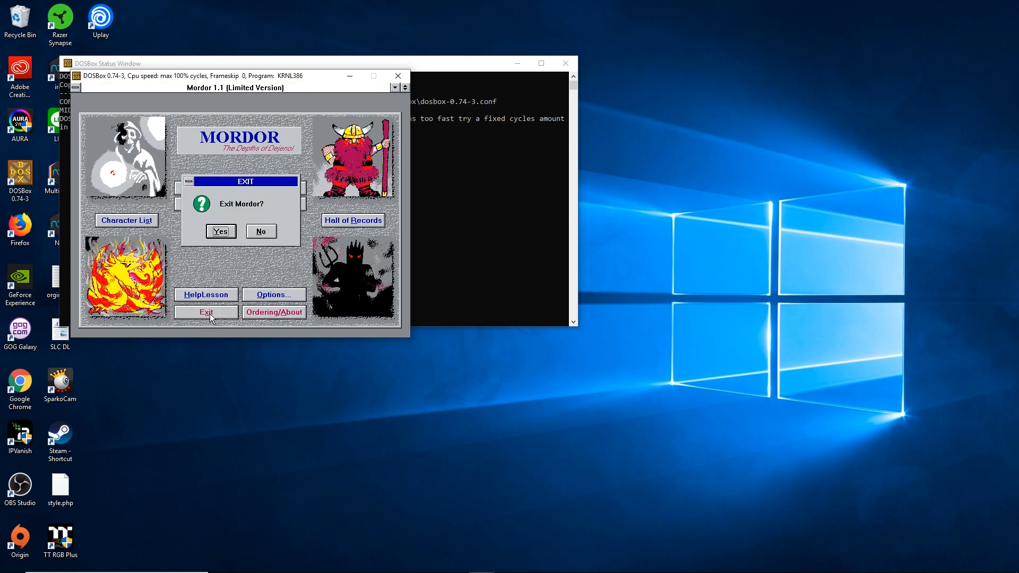
{"action": "left_click", "coordinate": [223, 230]}
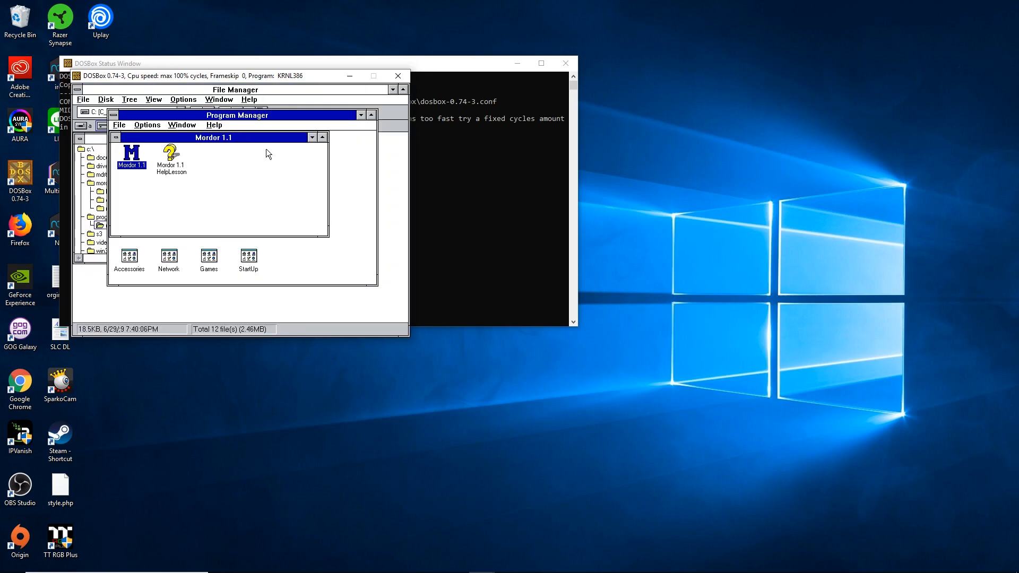
{"action": "left_click", "coordinate": [312, 138]}
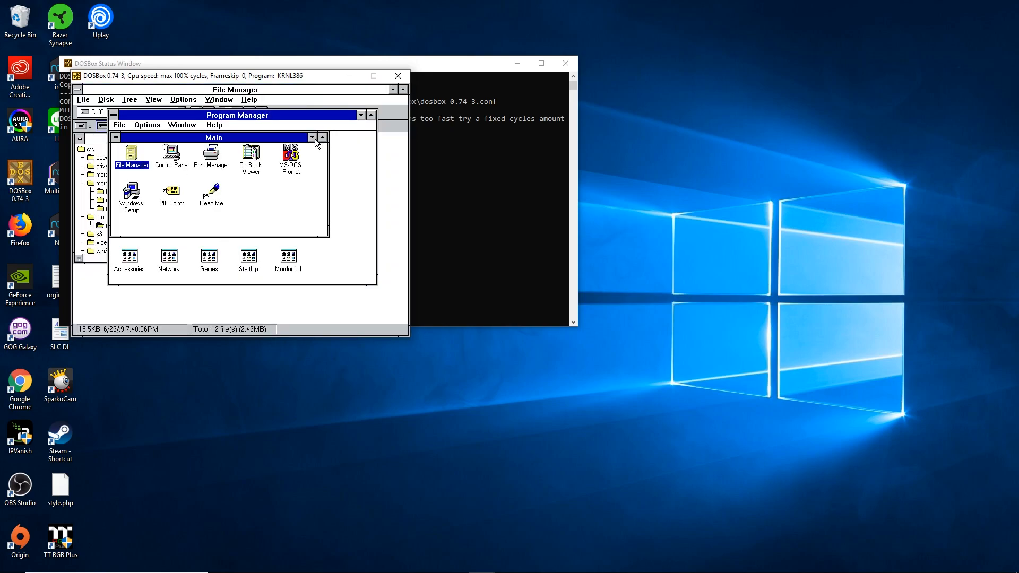
{"action": "left_click", "coordinate": [312, 138]}
{"action": "left_click", "coordinate": [361, 115]}
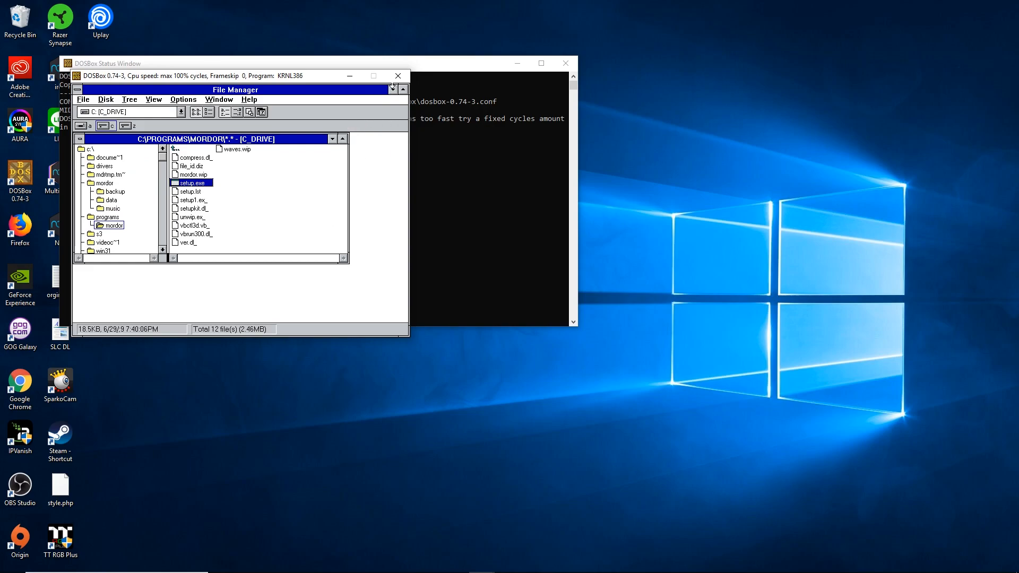
{"action": "key", "text": "alt+Tab"}
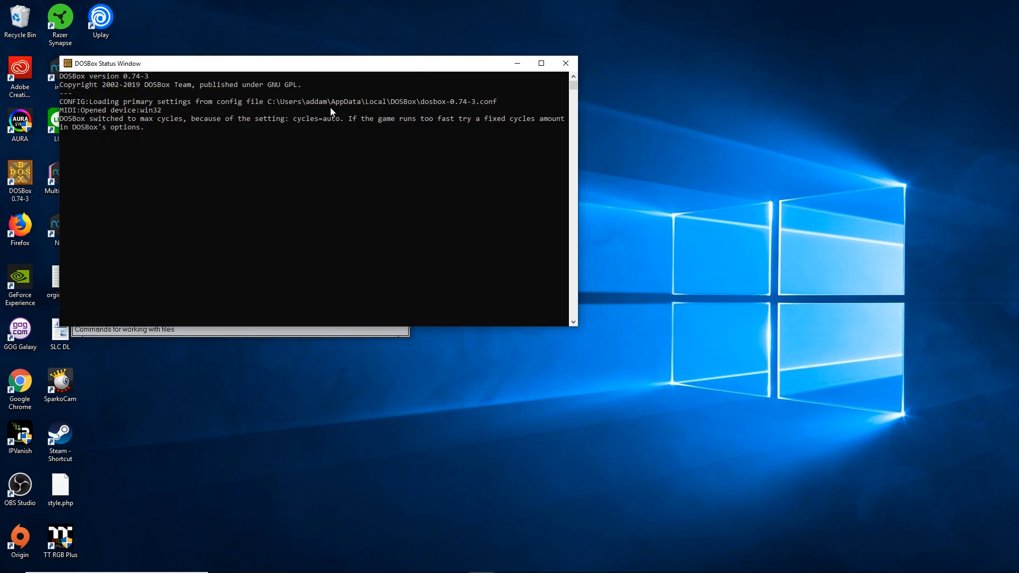
{"action": "left_click", "coordinate": [566, 66]}
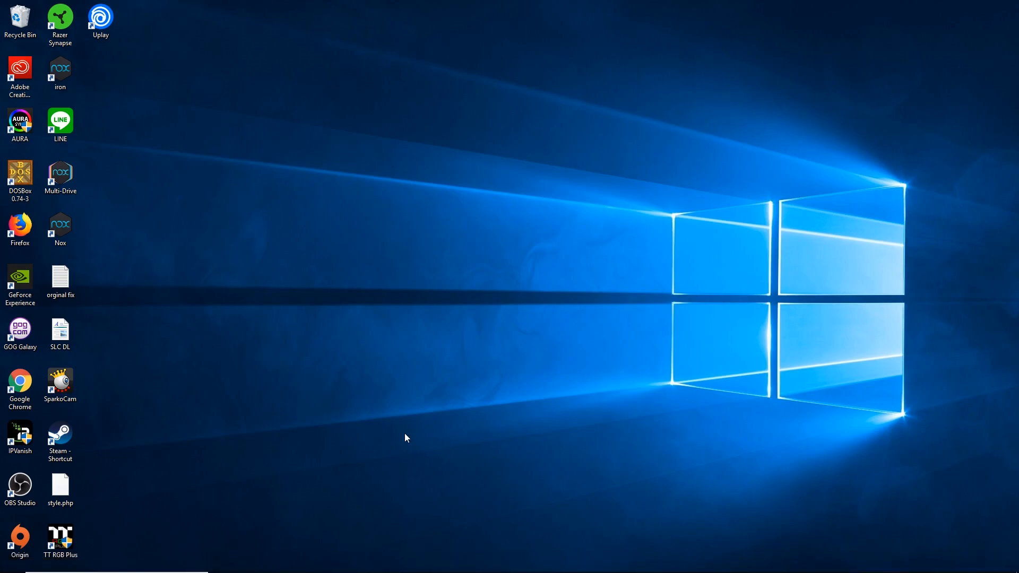
- Bring Firefox's Soundblaster 16 driver guide to the front and select its whole URL
{"action": "left_click", "coordinate": [327, 562]}
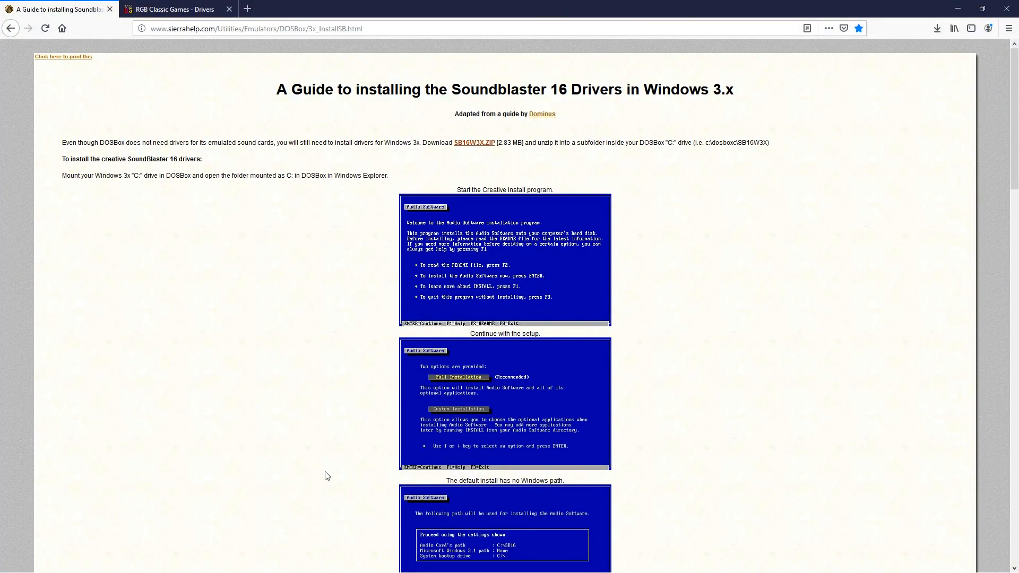
{"action": "left_click", "coordinate": [382, 25]}
{"action": "left_click_drag", "start_coordinate": [382, 25], "coordinate": [129, 40]}
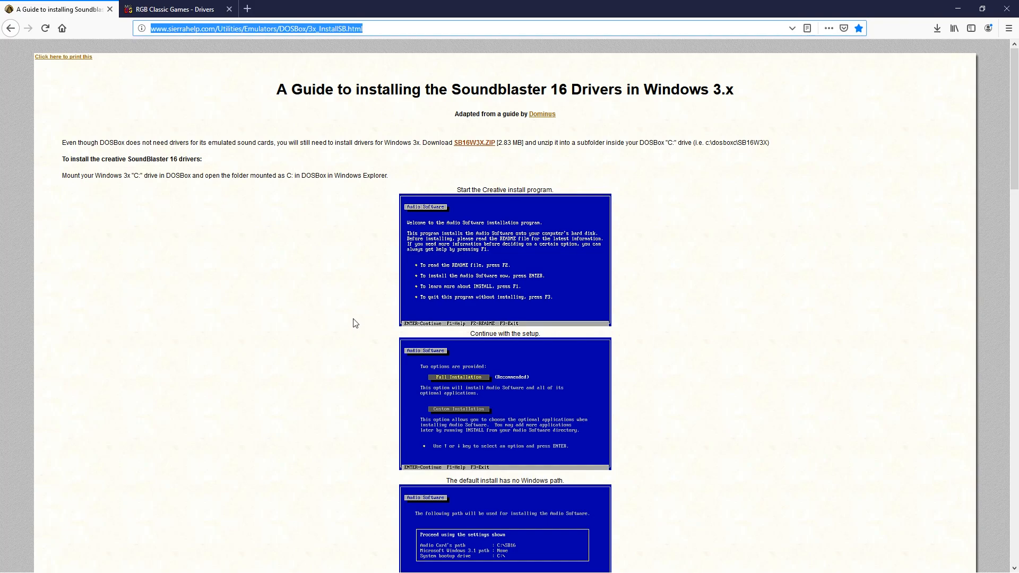
- Download SB16W3X.ZIP from the guide and open it from the recent downloads list
{"action": "left_click", "coordinate": [481, 145]}
{"action": "left_click", "coordinate": [158, 229]}
{"action": "left_click", "coordinate": [937, 28]}
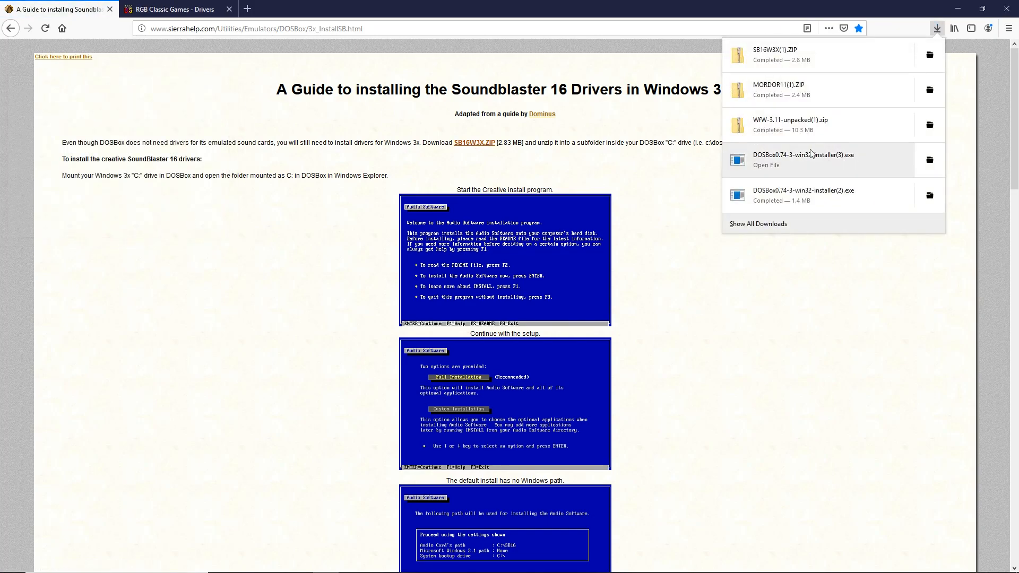
{"action": "left_click", "coordinate": [808, 54]}
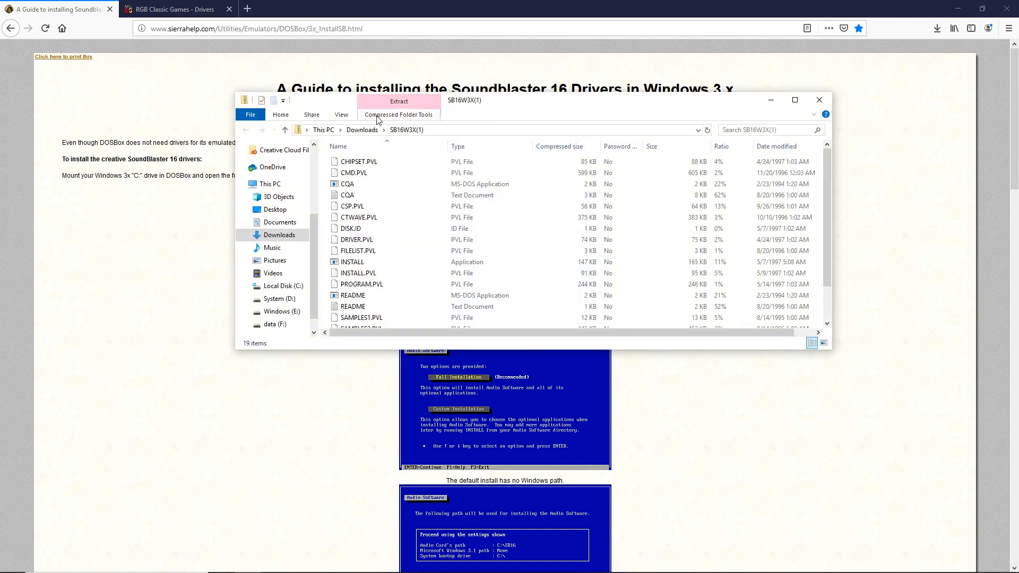
{"action": "left_click", "coordinate": [370, 131]}
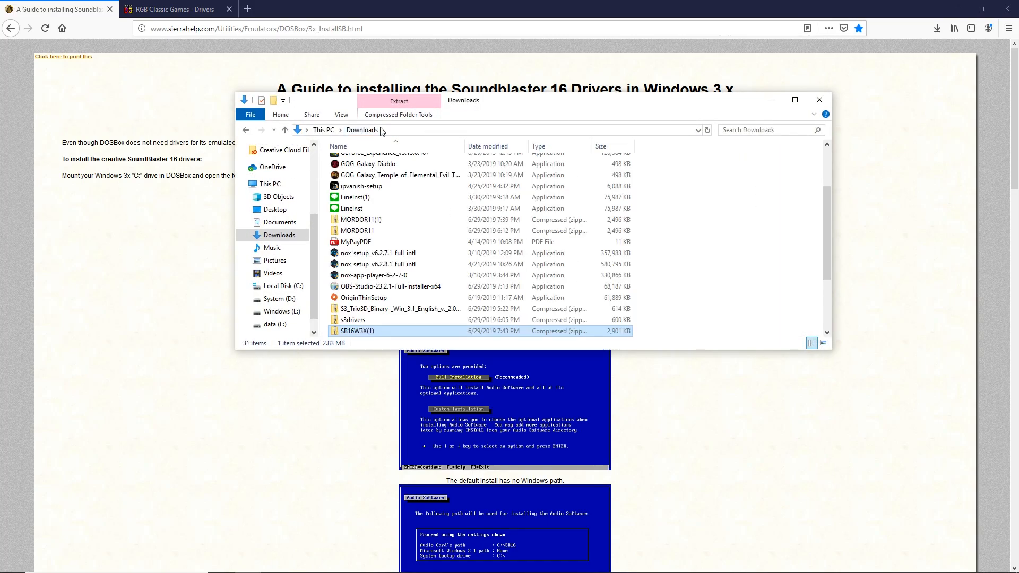
- Extract all SB16W3X files into C:\DOSBOX\drivers and close both Explorer windows
{"action": "right_click", "coordinate": [350, 331]}
{"action": "left_click", "coordinate": [383, 362]}
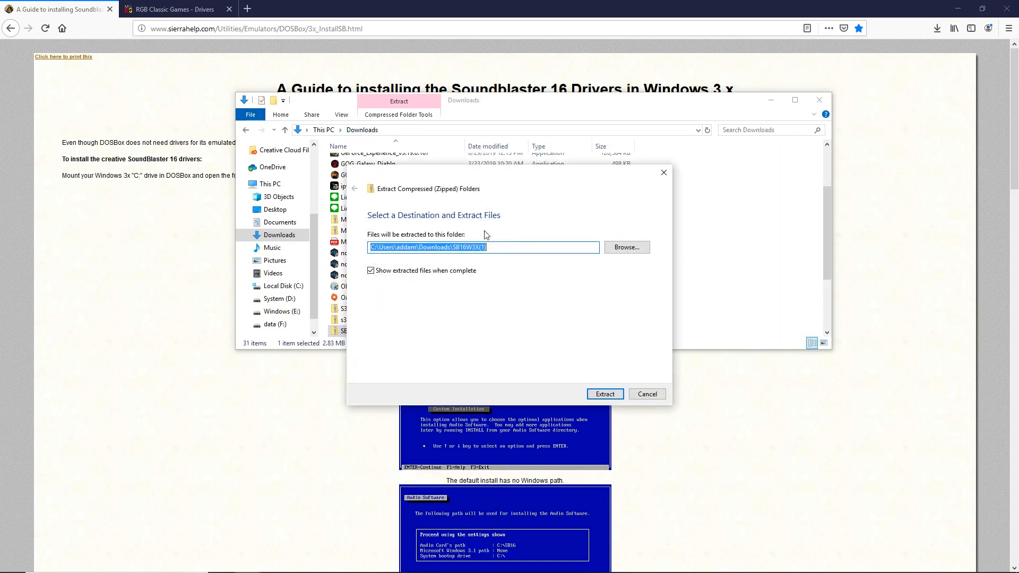
{"action": "left_click", "coordinate": [613, 248]}
{"action": "left_click", "coordinate": [565, 206]}
{"action": "left_click", "coordinate": [525, 206]}
{"action": "double_click", "coordinate": [482, 267]}
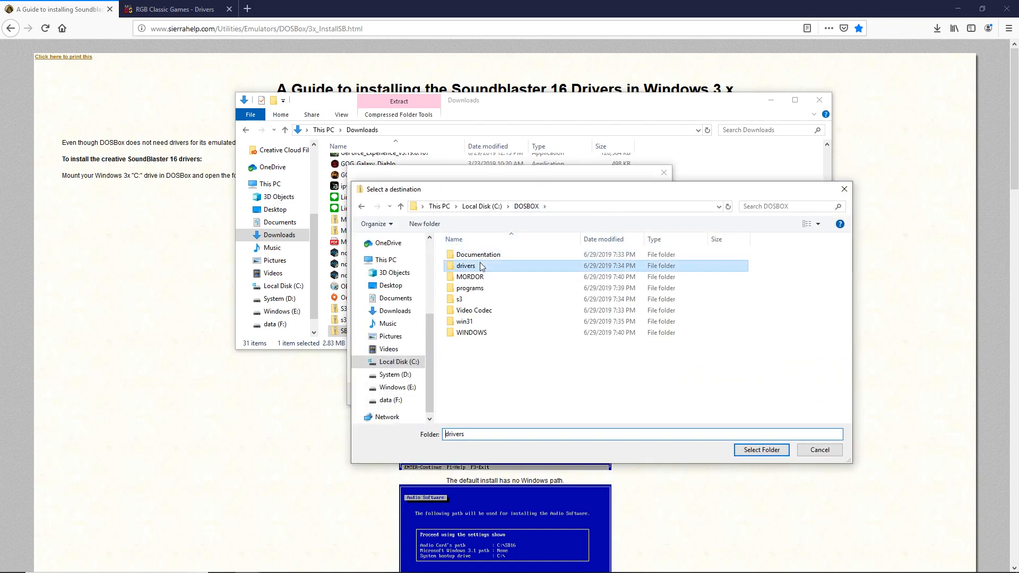
{"action": "left_click", "coordinate": [760, 450]}
{"action": "left_click", "coordinate": [605, 394]}
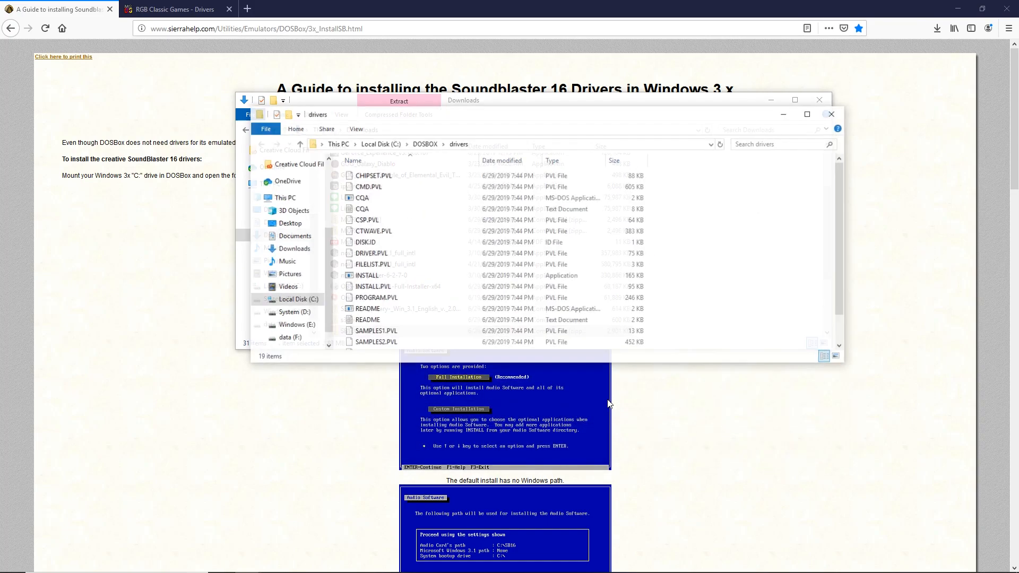
{"action": "left_click", "coordinate": [833, 114]}
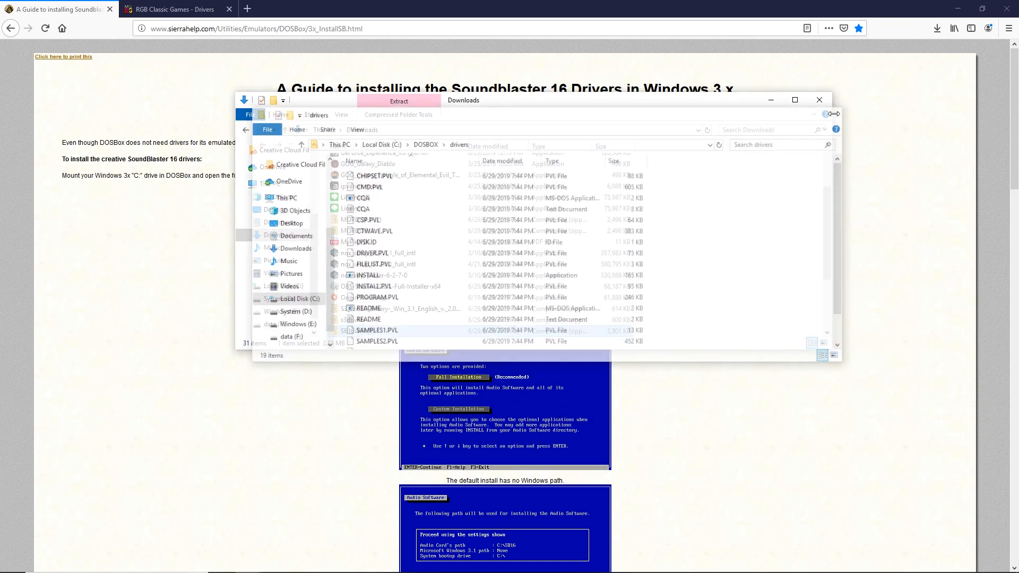
{"action": "left_click", "coordinate": [819, 101]}
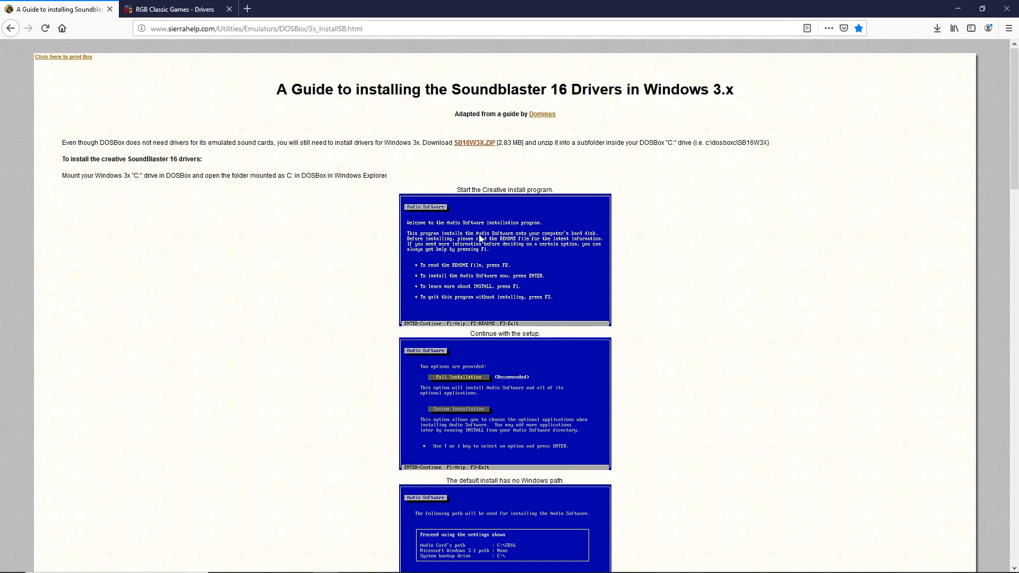
{"action": "scroll", "coordinate": [461, 291], "scroll_direction": "down", "scroll_amount": 2}
{"action": "scroll", "coordinate": [461, 291], "scroll_direction": "down", "scroll_amount": 10}
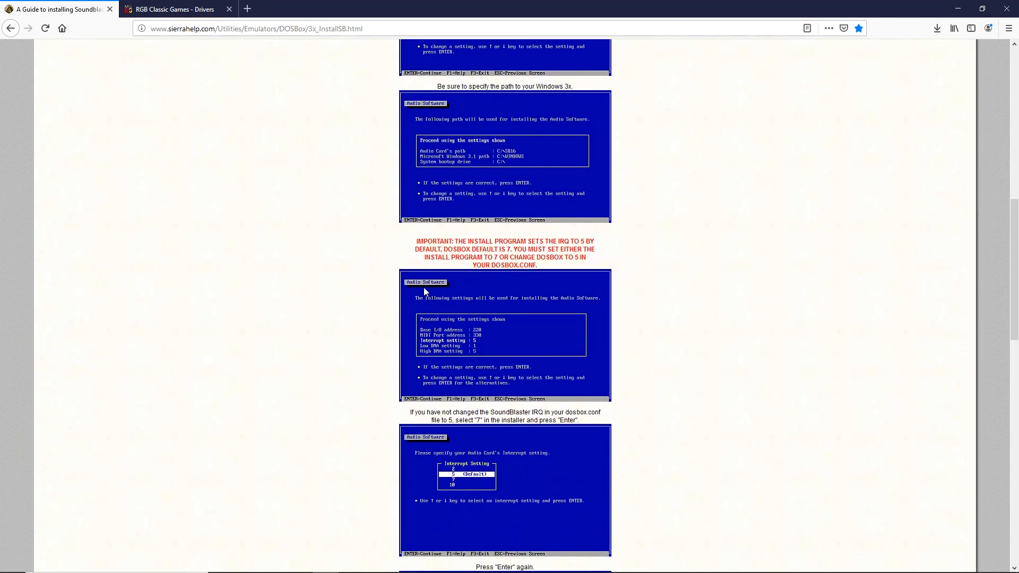
{"action": "scroll", "coordinate": [416, 296], "scroll_direction": "down", "scroll_amount": 9}
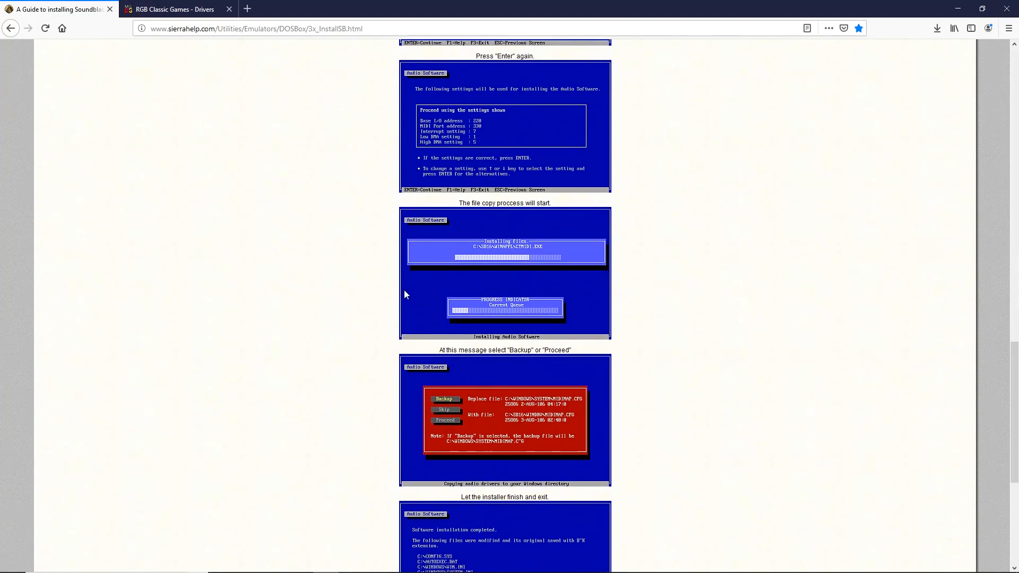
{"action": "scroll", "coordinate": [399, 289], "scroll_direction": "down", "scroll_amount": 4}
{"action": "scroll", "coordinate": [393, 293], "scroll_direction": "up", "scroll_amount": 12}
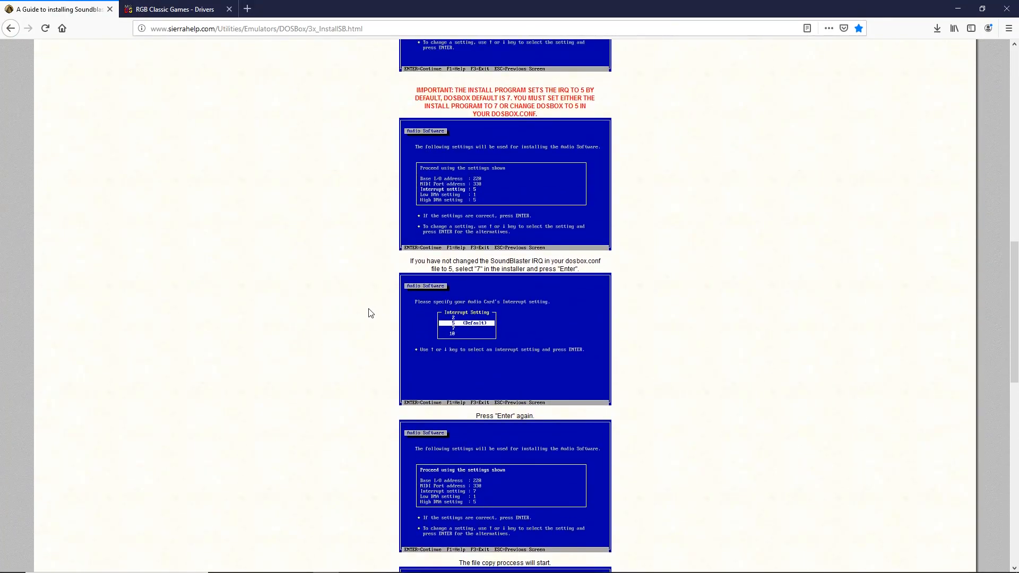
{"action": "scroll", "coordinate": [374, 321], "scroll_direction": "up", "scroll_amount": 1}
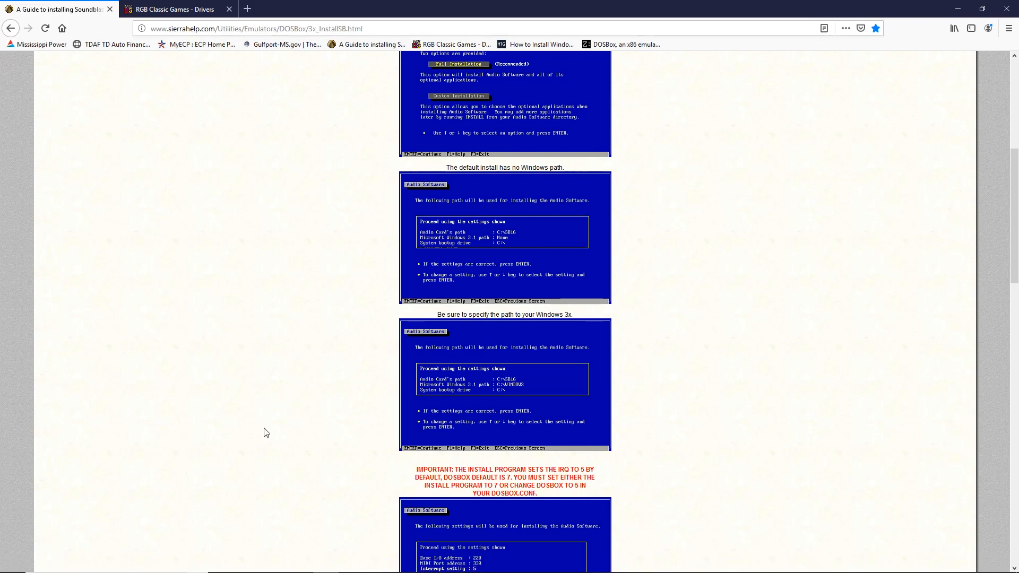
- Browse to C:\DOSBOX and open the DOSBox 0.74-3 Options configuration file
{"action": "left_click", "coordinate": [247, 562]}
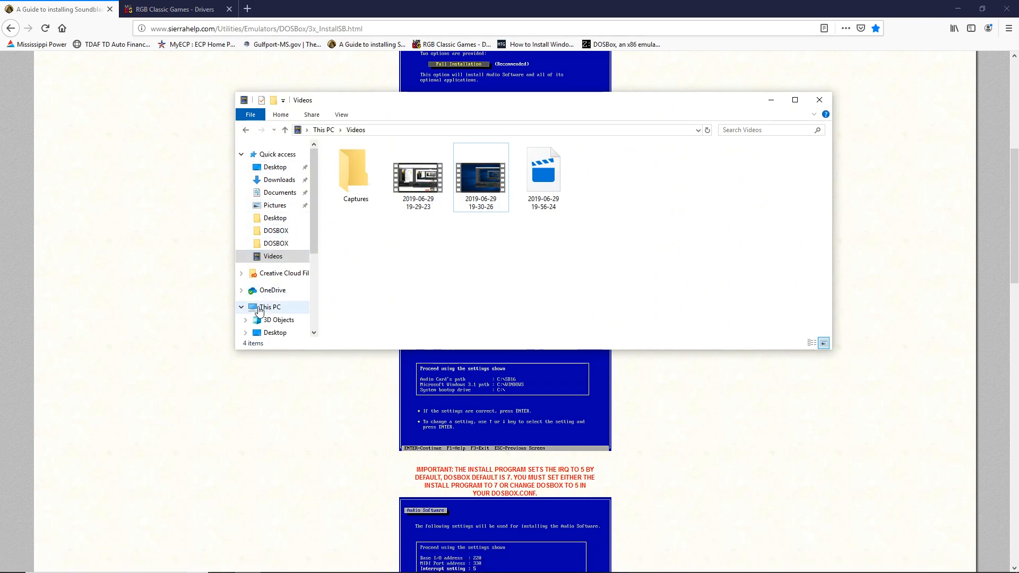
{"action": "left_click", "coordinate": [266, 309]}
{"action": "double_click", "coordinate": [374, 276]}
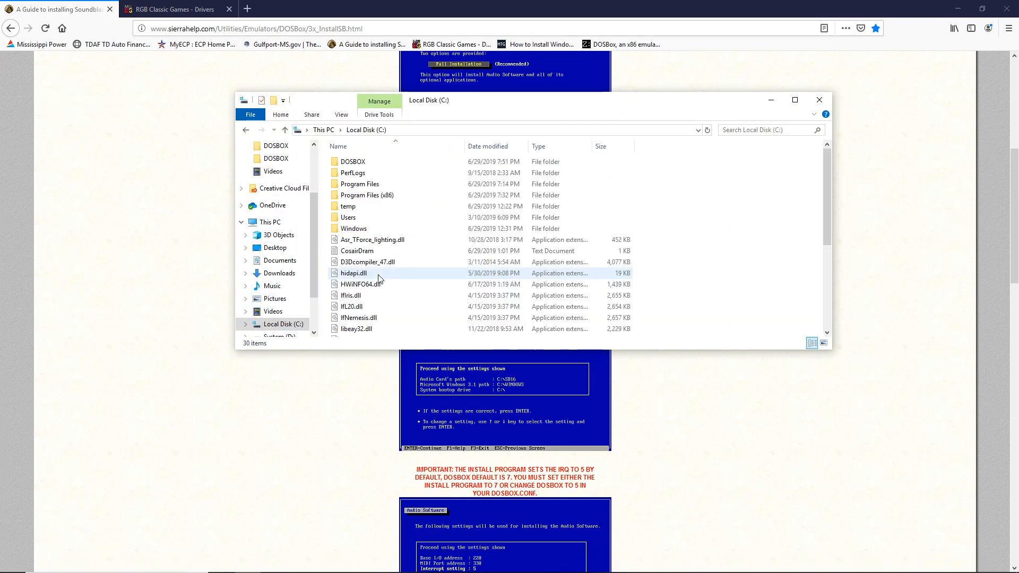
{"action": "double_click", "coordinate": [387, 162]}
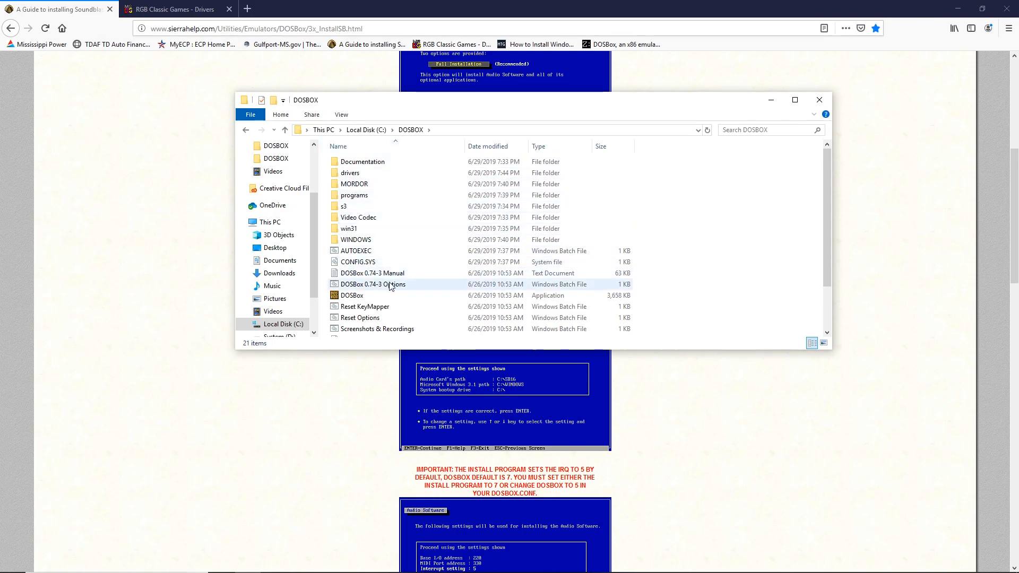
{"action": "double_click", "coordinate": [410, 288]}
- Change the Sound Blaster irq from 7 to 5 in dosbox-0.74-3.conf and save it
{"action": "left_click", "coordinate": [411, 324]}
{"action": "scroll", "coordinate": [289, 358], "scroll_direction": "down", "scroll_amount": 9}
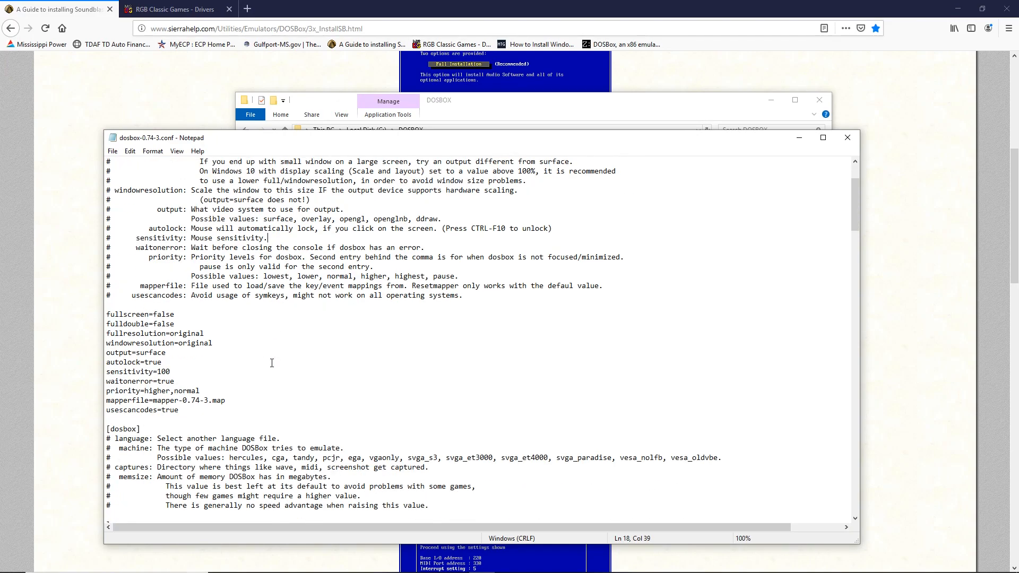
{"action": "scroll", "coordinate": [255, 361], "scroll_direction": "down", "scroll_amount": 17}
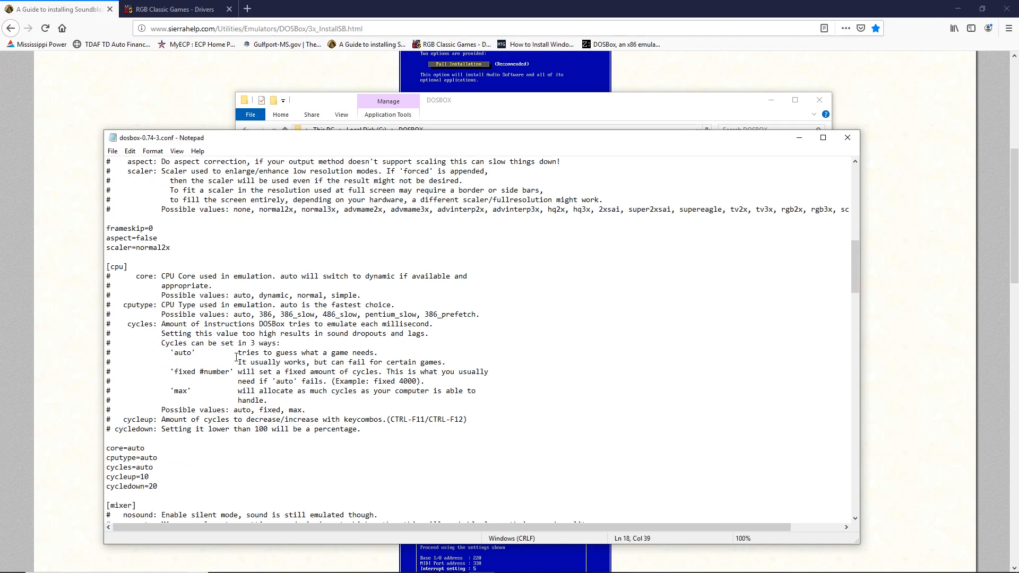
{"action": "scroll", "coordinate": [235, 357], "scroll_direction": "down", "scroll_amount": 11}
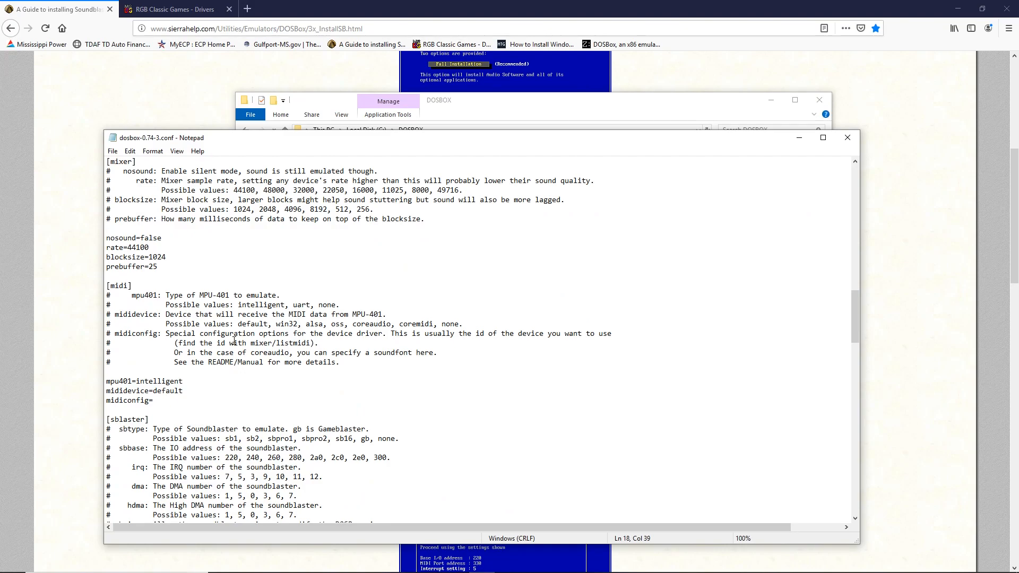
{"action": "scroll", "coordinate": [241, 345], "scroll_direction": "down", "scroll_amount": 2}
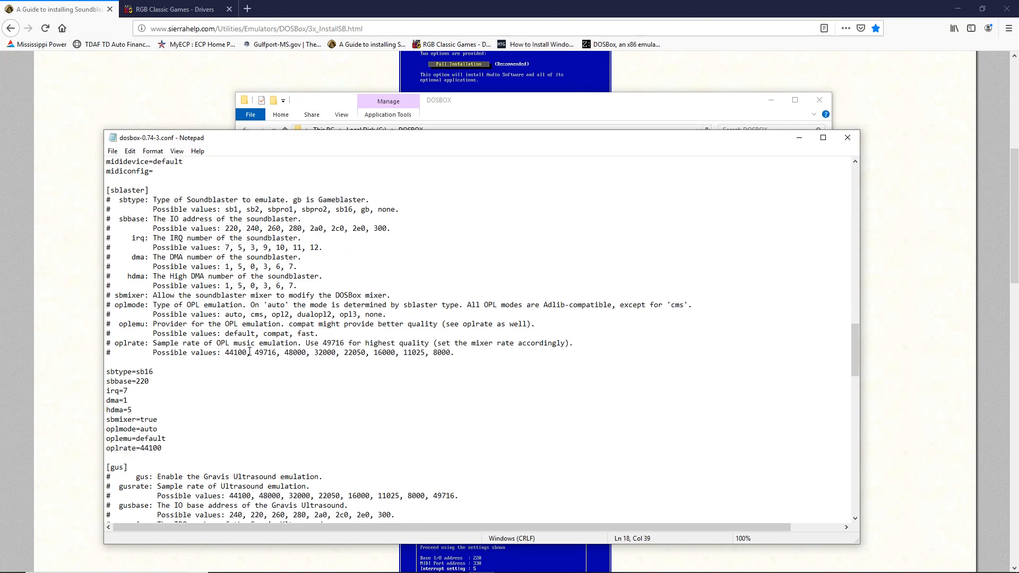
{"action": "left_click", "coordinate": [125, 391]}
{"action": "type", "text": "5"}
{"action": "left_click", "coordinate": [113, 151]}
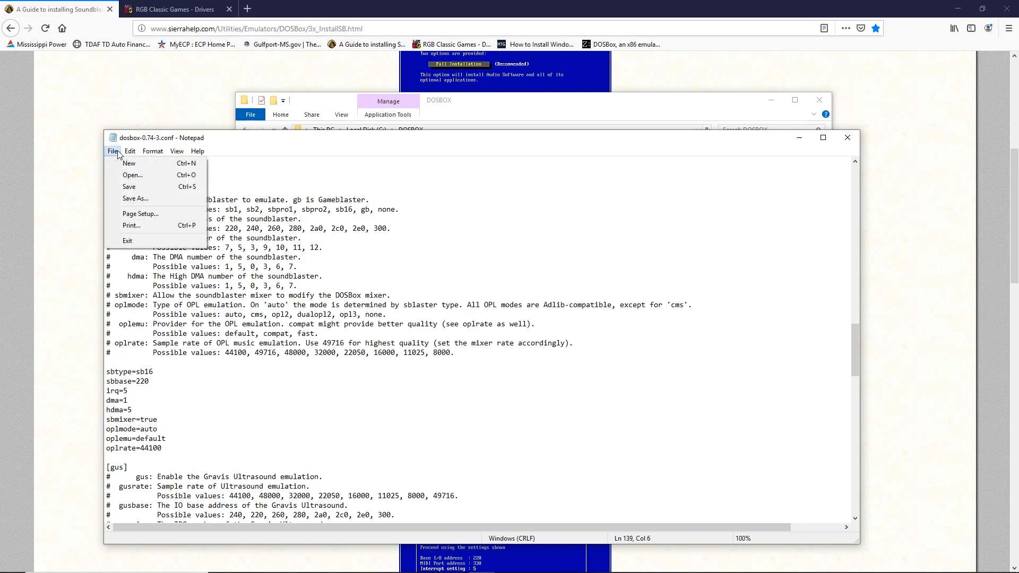
{"action": "left_click", "coordinate": [128, 188]}
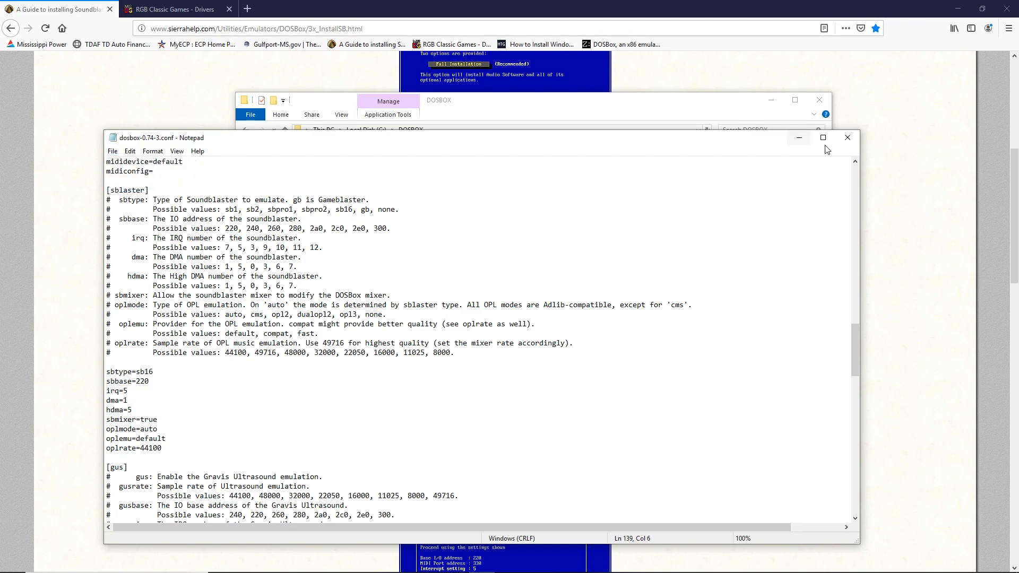
- Close Notepad, the drivers window and the Soundblaster guide tab, then minimize Firefox
{"action": "left_click", "coordinate": [856, 141]}
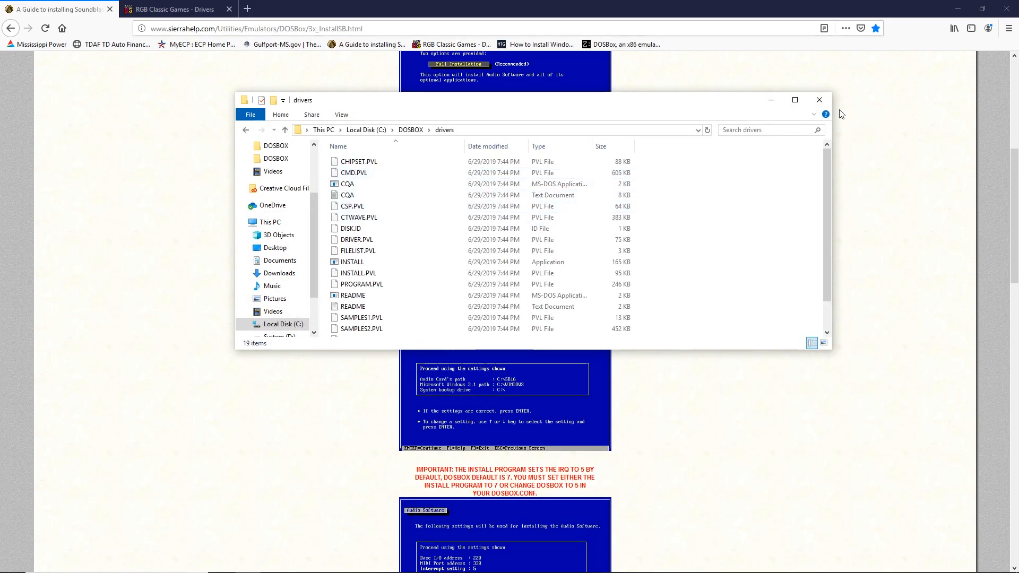
{"action": "left_click", "coordinate": [819, 100]}
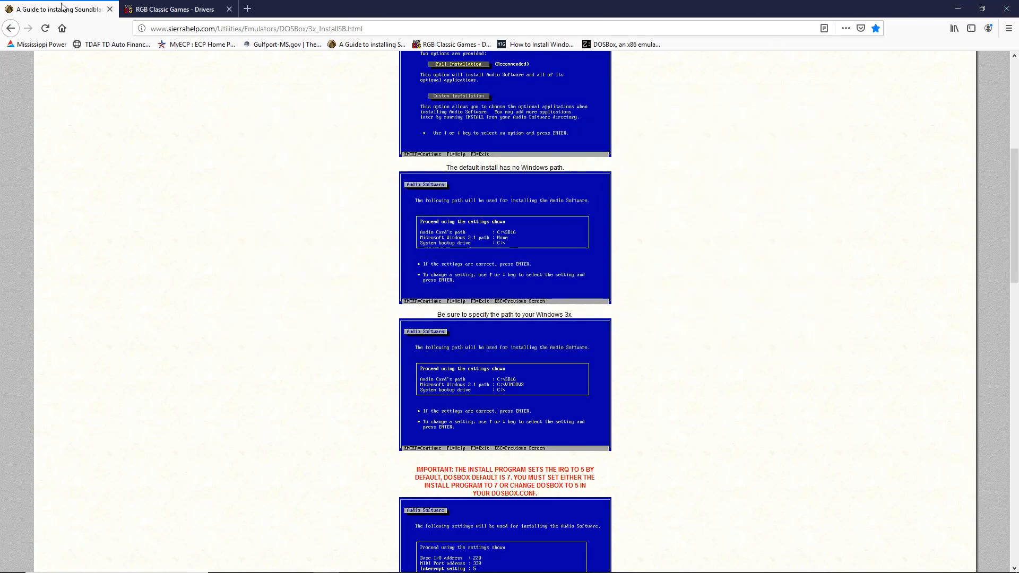
{"action": "left_click", "coordinate": [110, 9]}
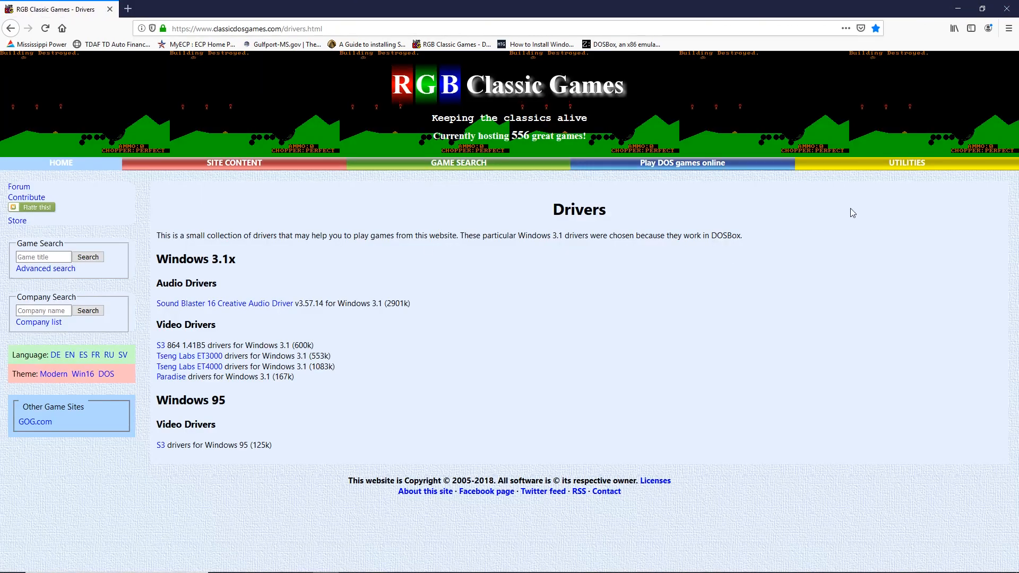
{"action": "left_click", "coordinate": [958, 8]}
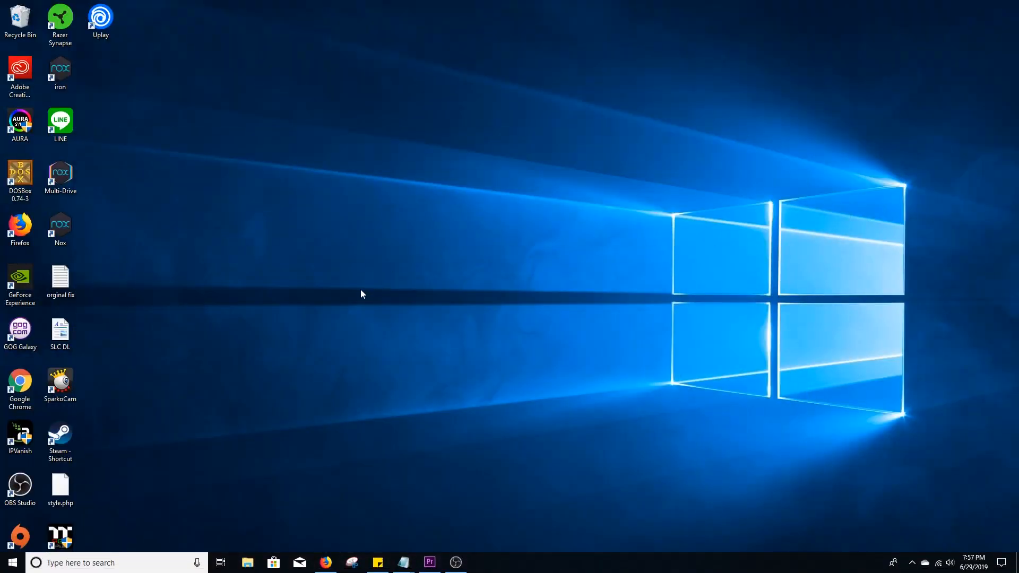
- Launch DOSBox, mount C:/dosbox as drive C, enter the DRIVERS folder and run install.exe
{"action": "double_click", "coordinate": [34, 189]}
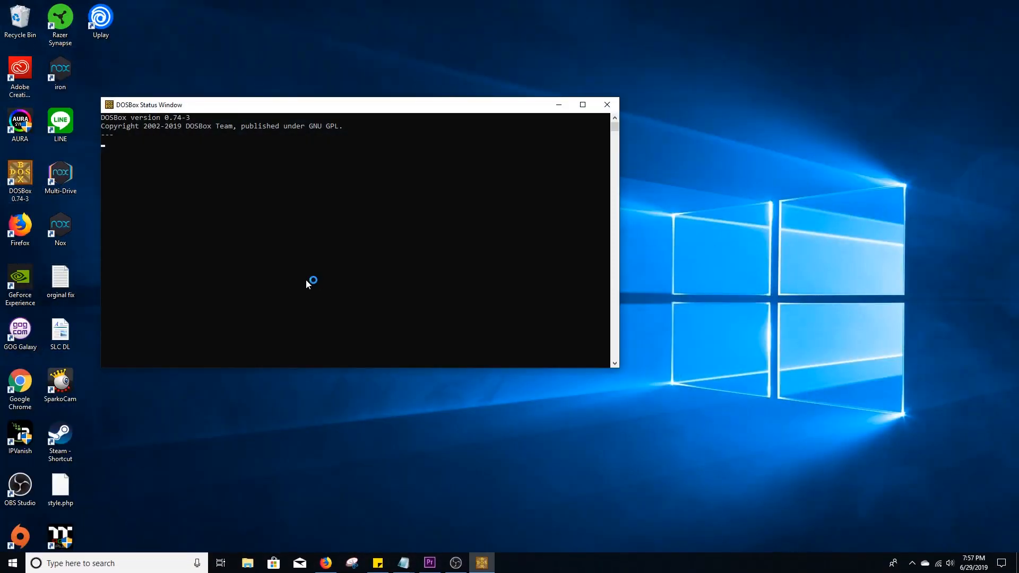
{"action": "type", "text": "mount c C"}
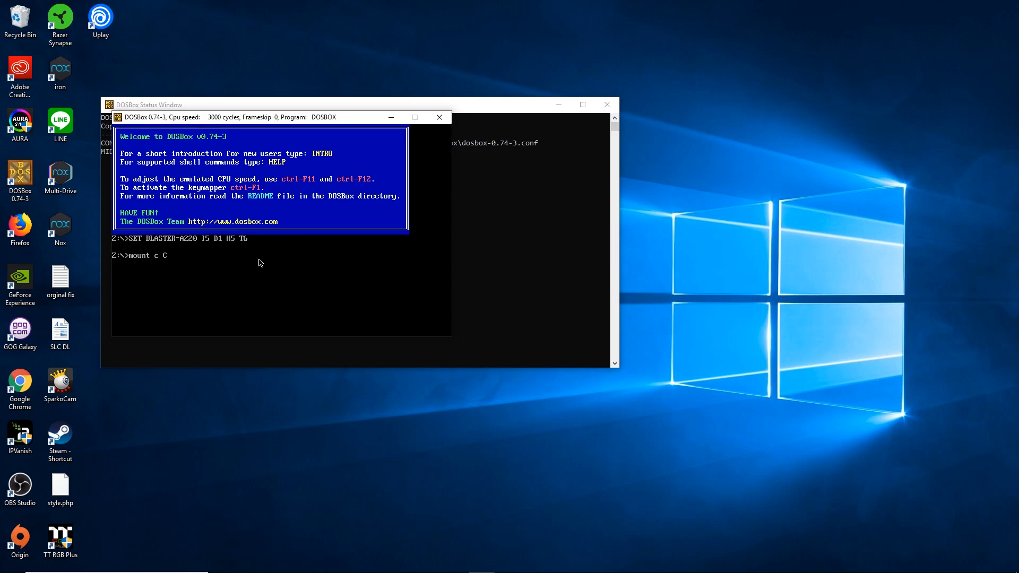
{"action": "type", "text": ":/dosb"}
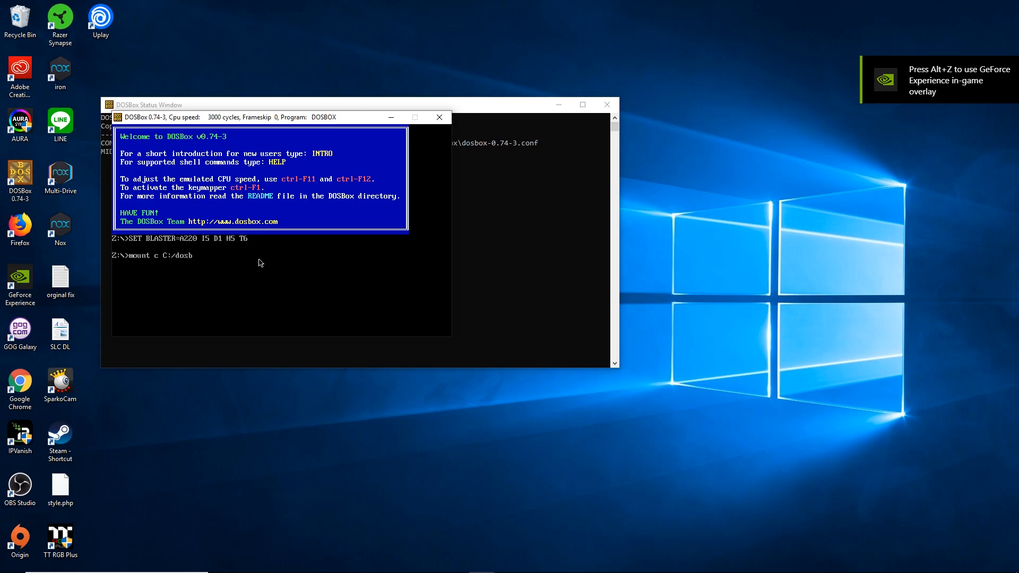
{"action": "type", "text": "ox"}
{"action": "key", "text": "Return"}
{"action": "type", "text": "c:/"}
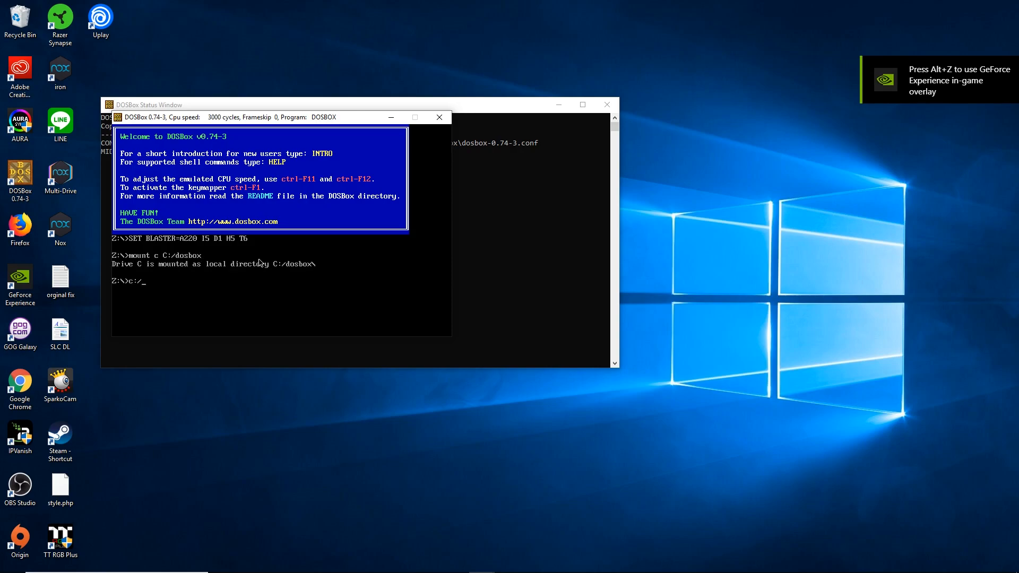
{"action": "key", "text": "Return"}
{"action": "type", "text": "cd drivers"}
{"action": "key", "text": "Return"}
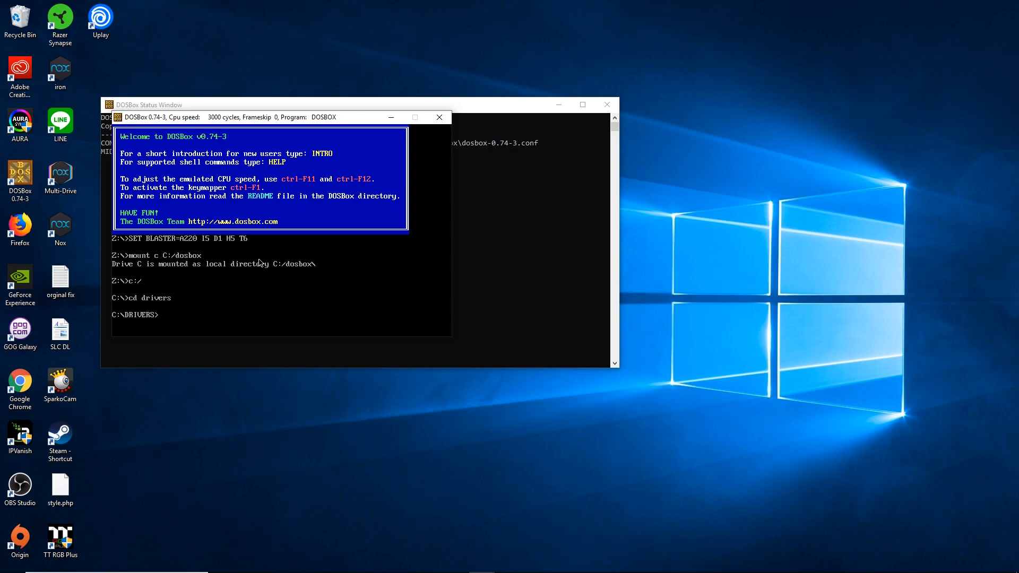
{"action": "type", "text": "install.exe"}
{"action": "key", "text": "Return"}
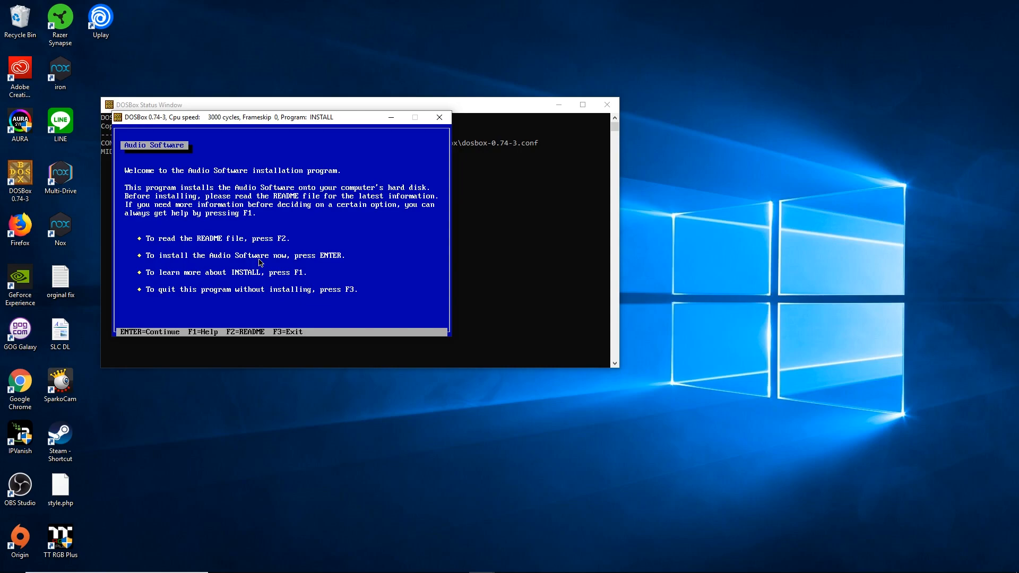
- Proceed past the welcome screen, choose Full Installation, and move down through the path settings
{"action": "key", "text": "Return"}
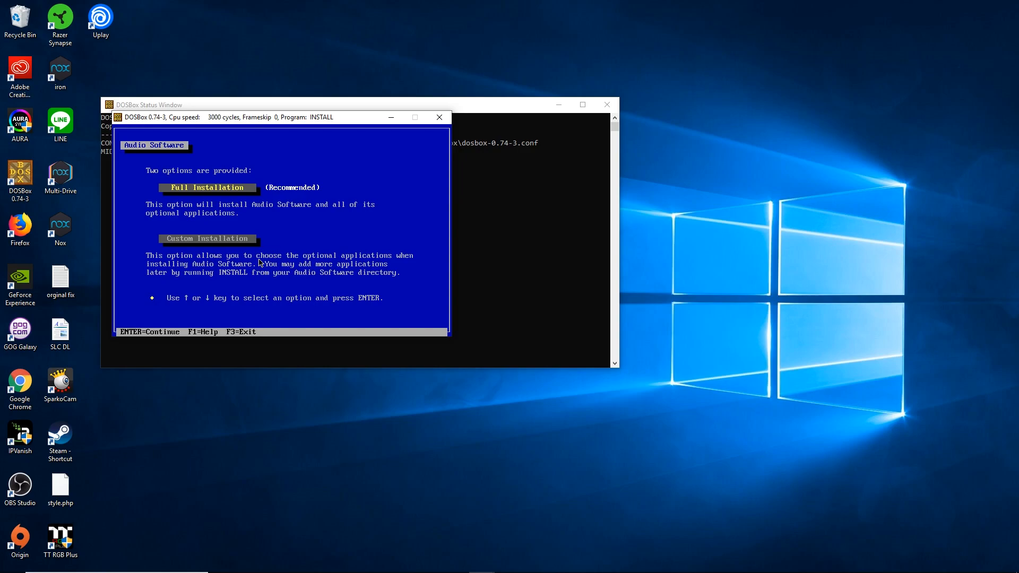
{"action": "key", "text": "Return"}
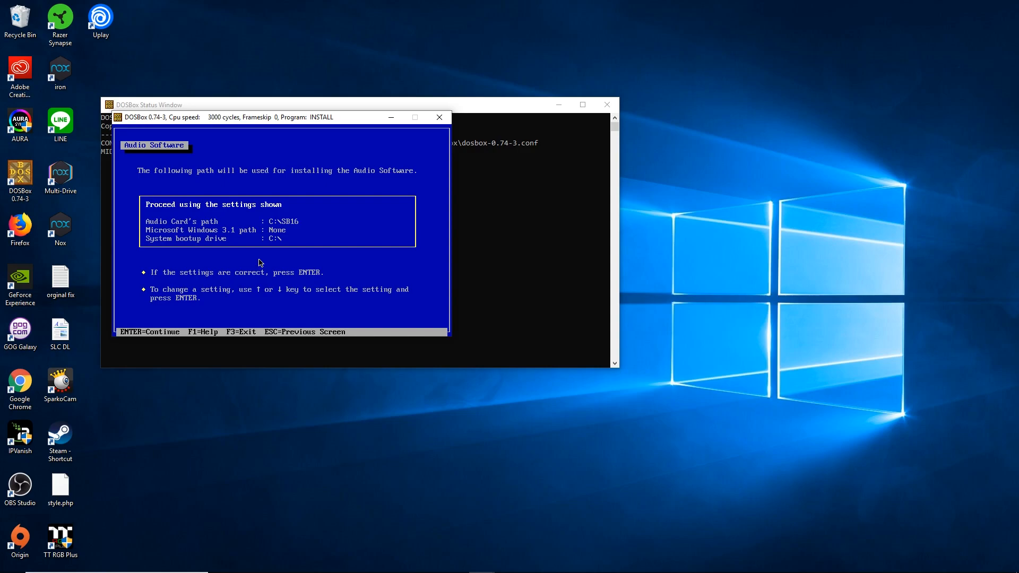
{"action": "key", "text": "Down"}
{"action": "key", "text": "Down"}
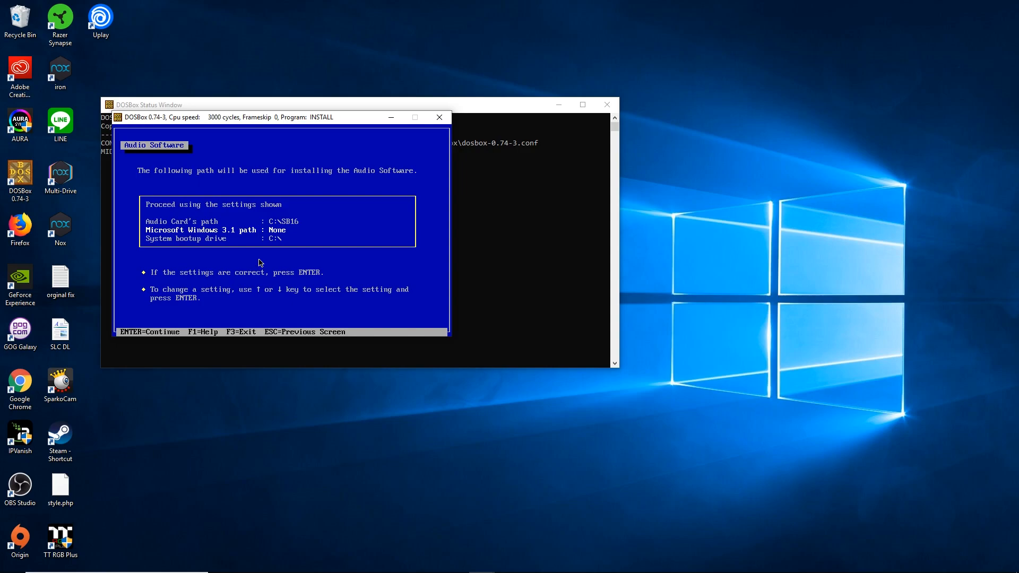
- Accept C:\WINDOWS as the Windows 3.1 path and proceed with the shown settings
{"action": "key", "text": "Return"}
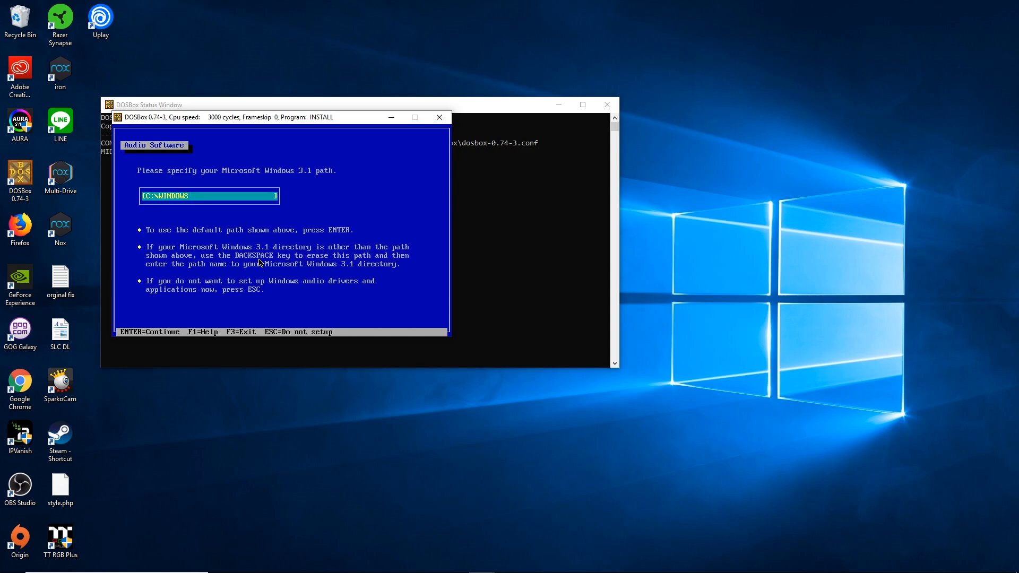
{"action": "key", "text": "Return"}
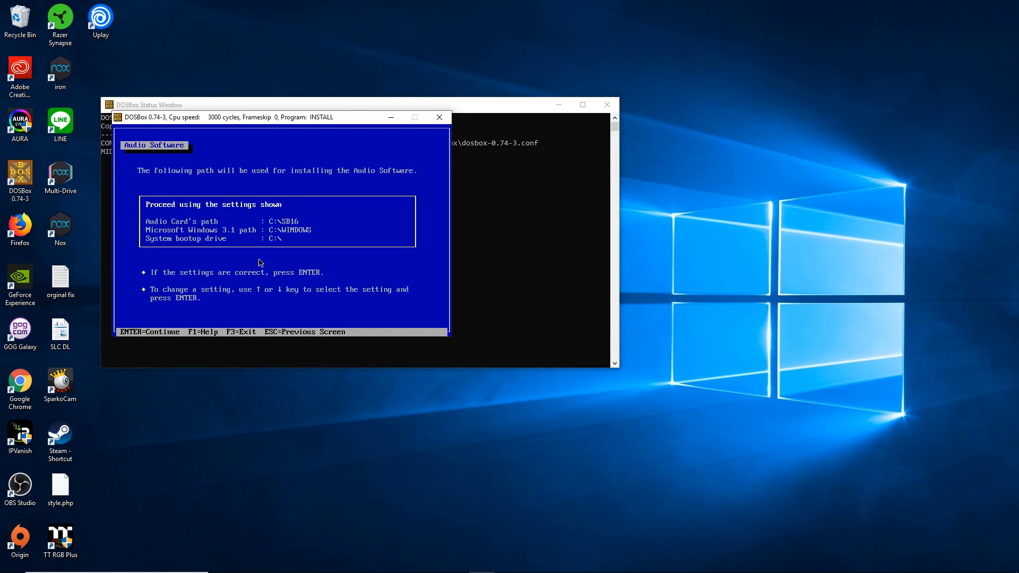
{"action": "key", "text": "Down"}
{"action": "key", "text": "Up"}
{"action": "key", "text": "Return"}
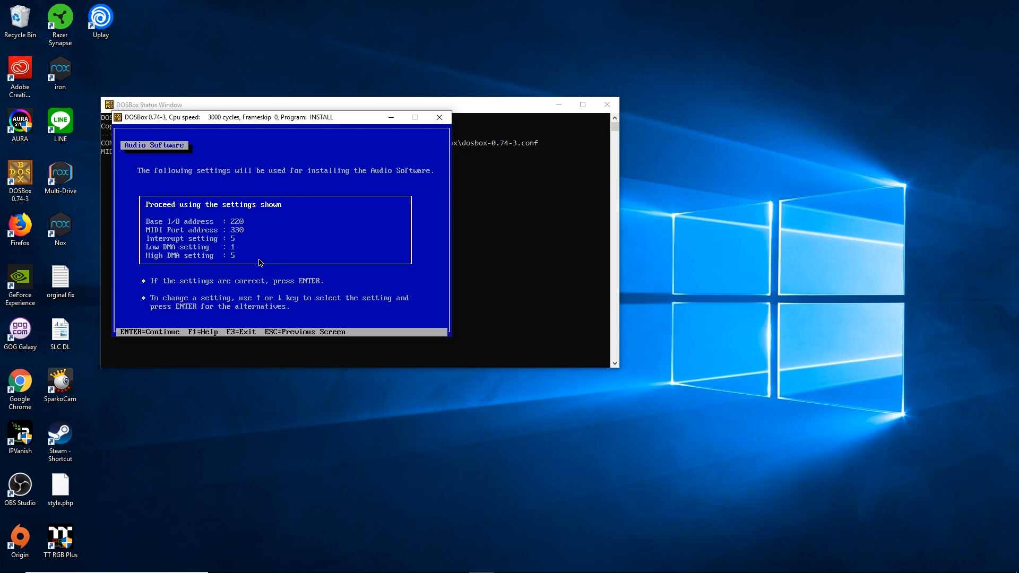
- Keep the Sound Blaster interrupt at 5 and proceed to copy the audio drivers
{"action": "key", "text": "Down"}
{"action": "key", "text": "Down"}
{"action": "key", "text": "Down"}
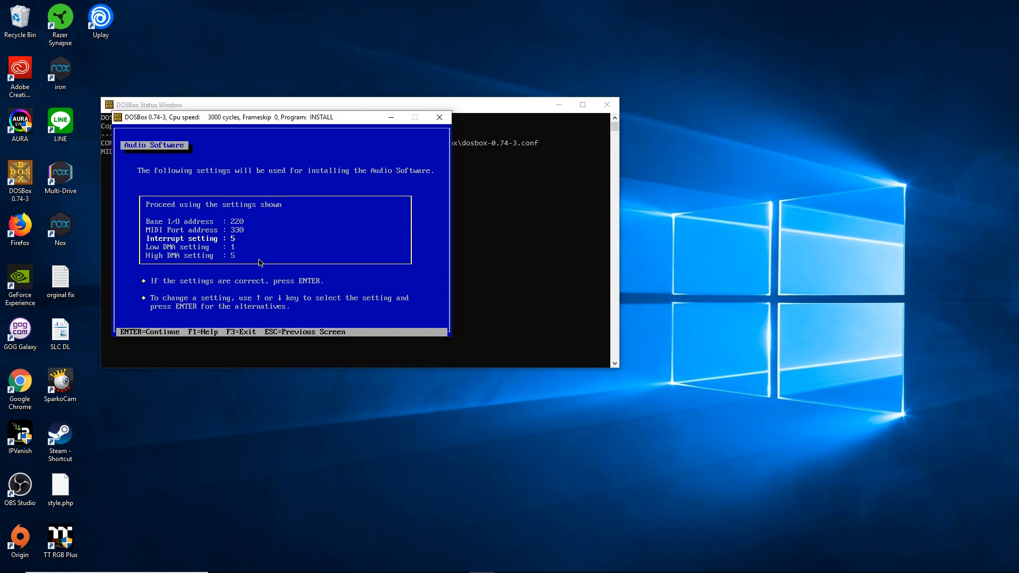
{"action": "key", "text": "Return"}
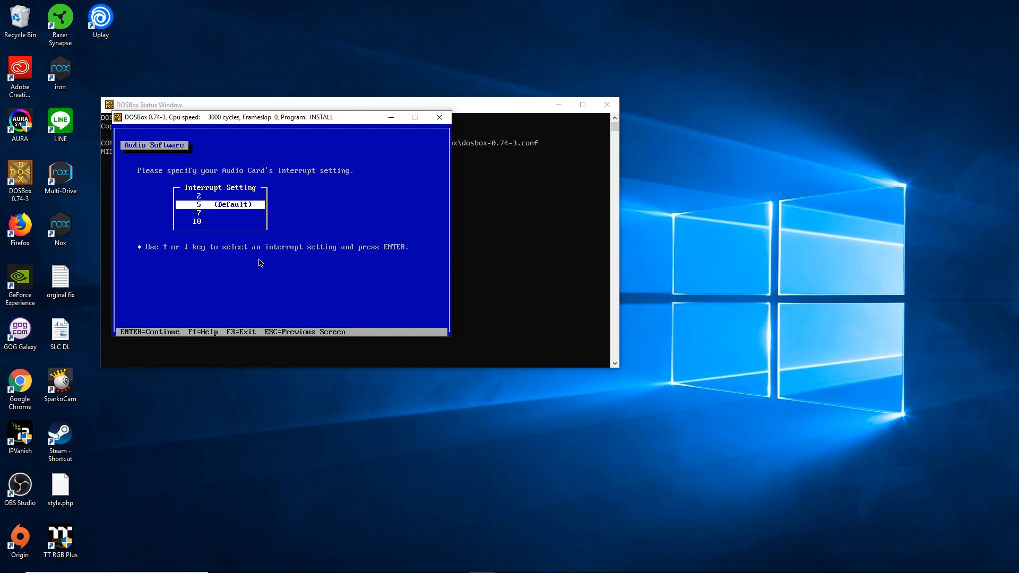
{"action": "key", "text": "Down"}
{"action": "key", "text": "Up"}
{"action": "key", "text": "Return"}
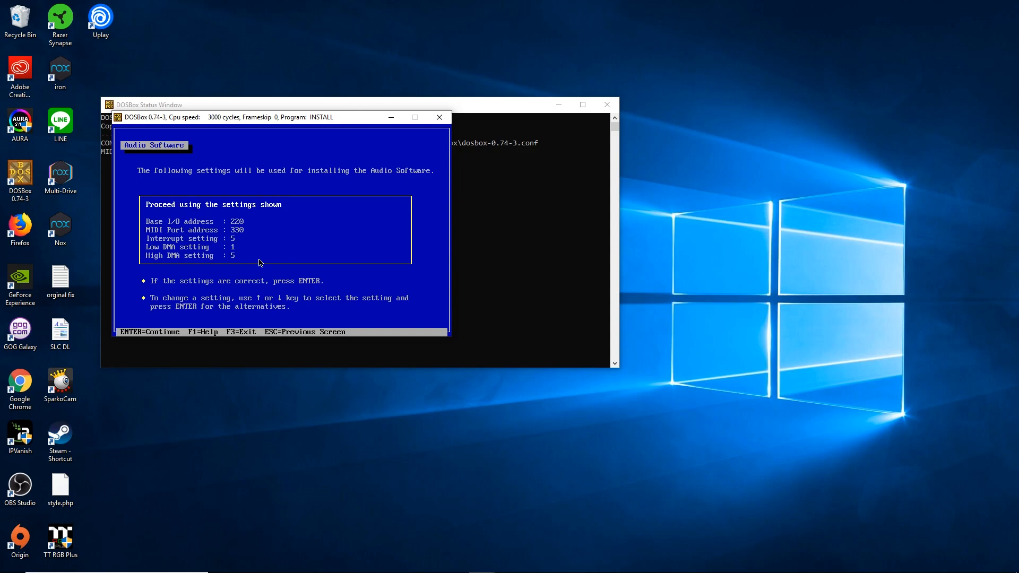
{"action": "key", "text": "Return"}
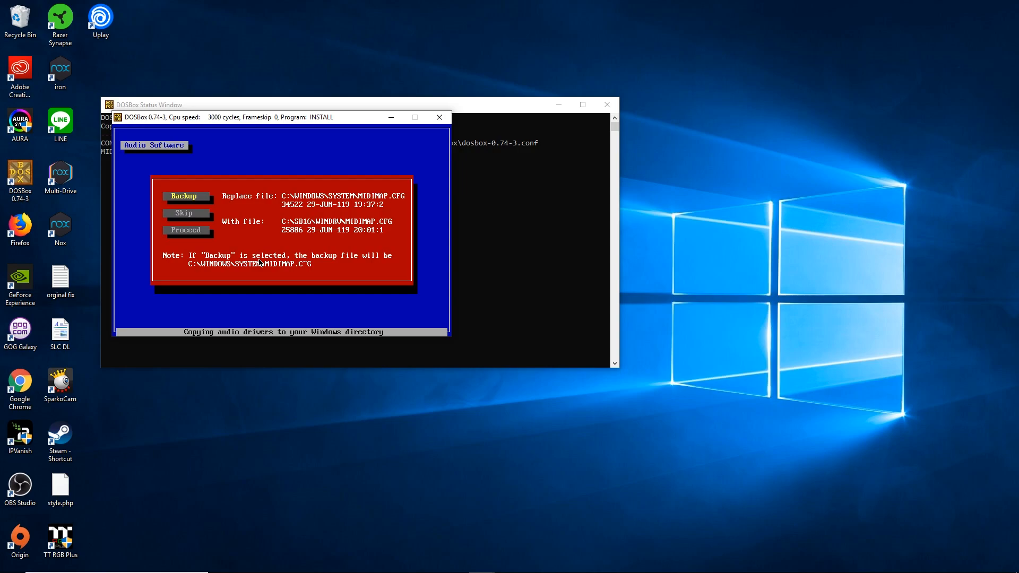
- Back up the old MIDIMAP.CFG, let the installation finish, and reboot with F10
{"action": "key", "text": "Return"}
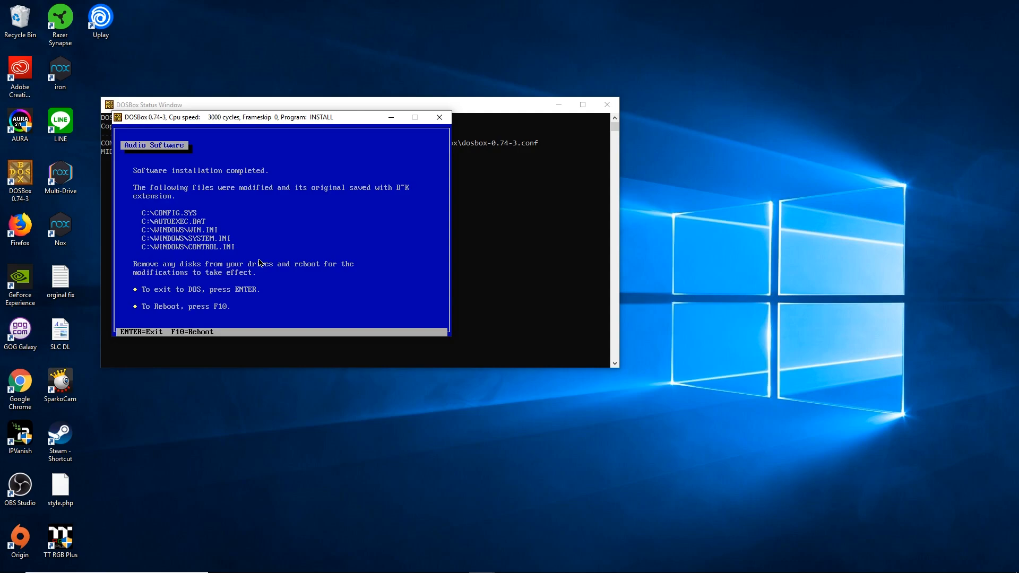
{"action": "key", "text": "F10"}
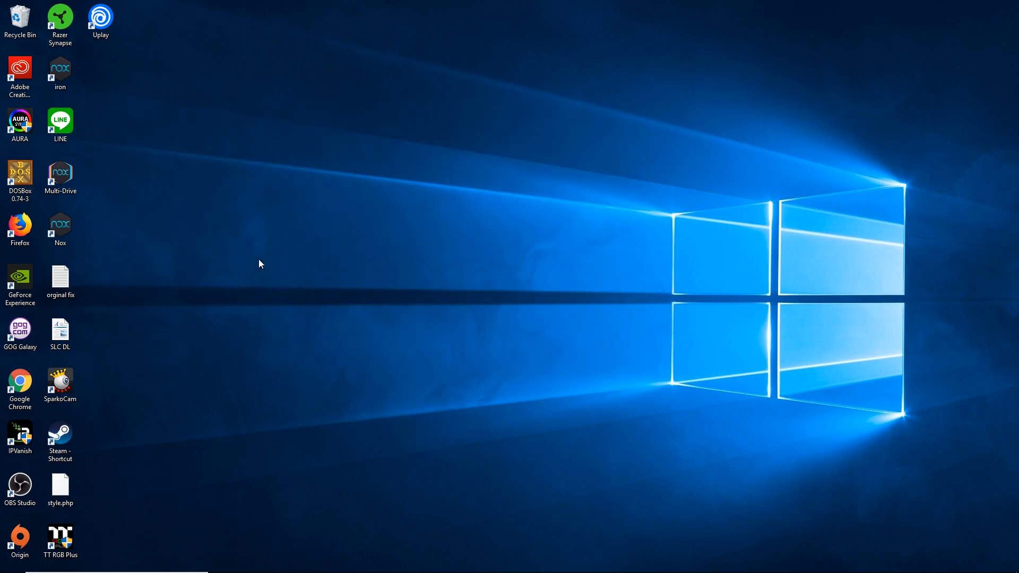
- Relaunch DOSBox and mount C:/dosbox as drive C
{"action": "double_click", "coordinate": [17, 181]}
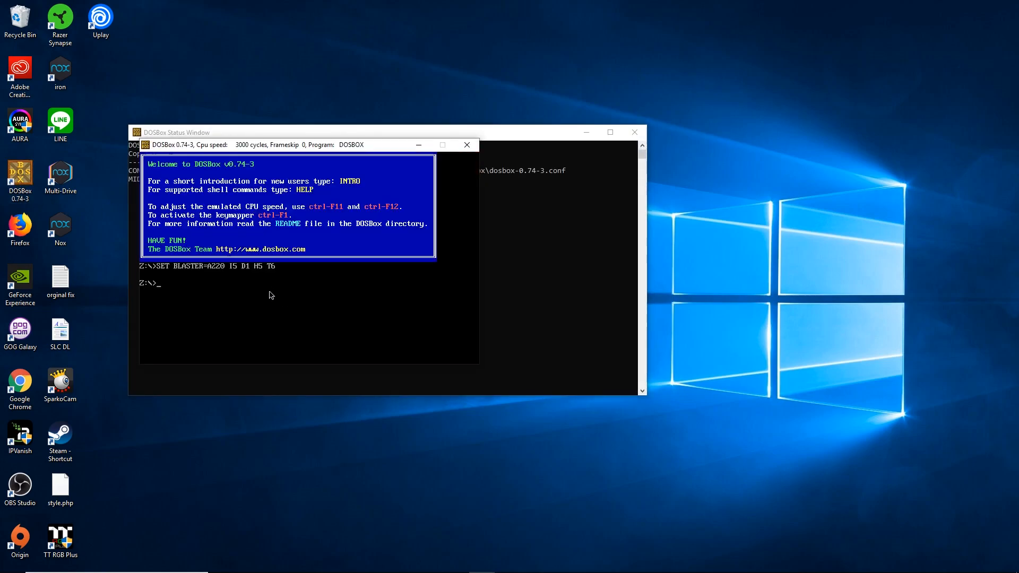
{"action": "type", "text": "mount C"}
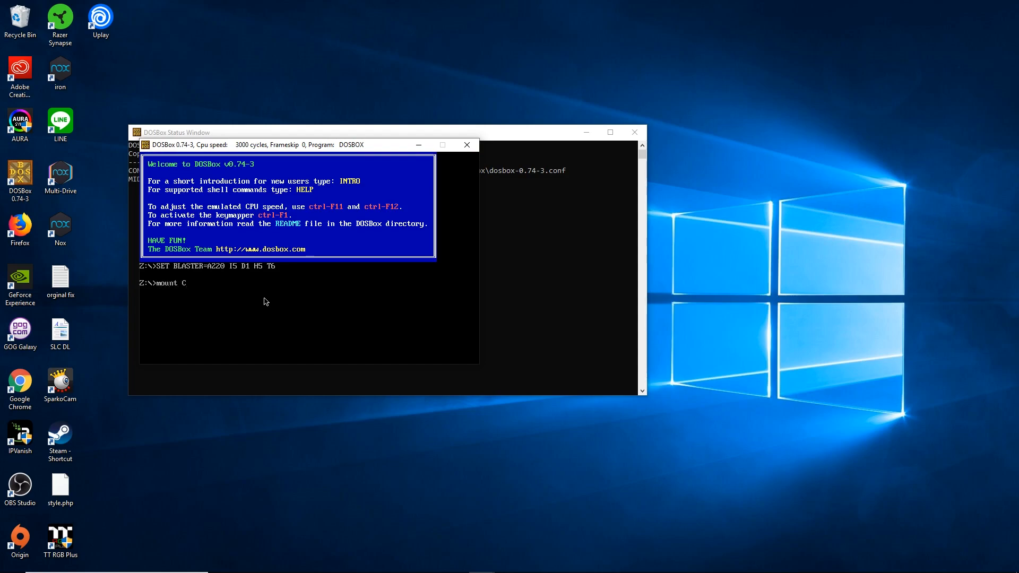
{"action": "type", "text": " C:"}
{"action": "key", "text": "BackSpace"}
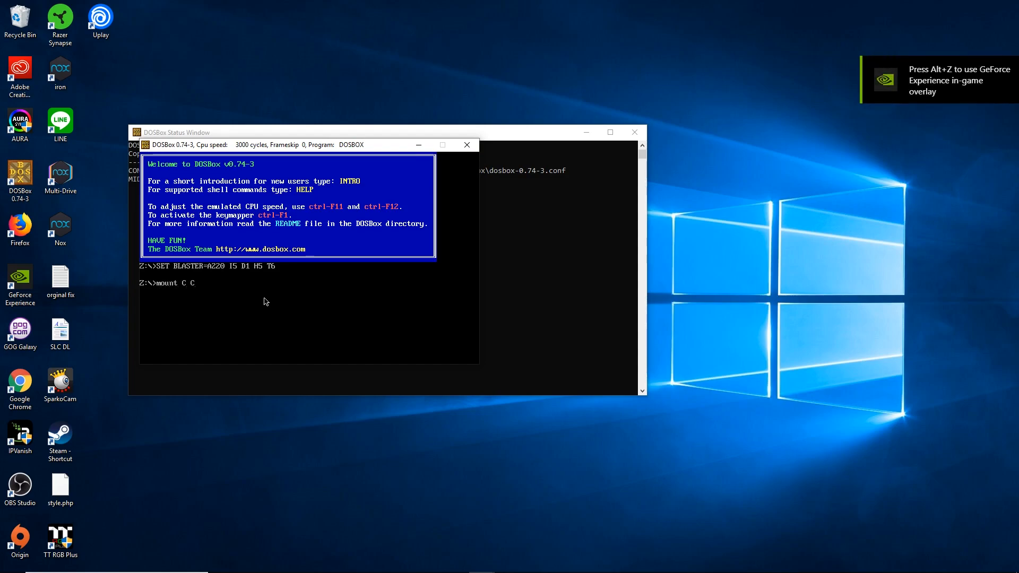
{"action": "type", "text": ":"}
{"action": "type", "text": "/dpsb"}
{"action": "key", "text": "BackSpace"}
{"action": "key", "text": "BackSpace"}
{"action": "key", "text": "BackSpace"}
{"action": "type", "text": "osbo"}
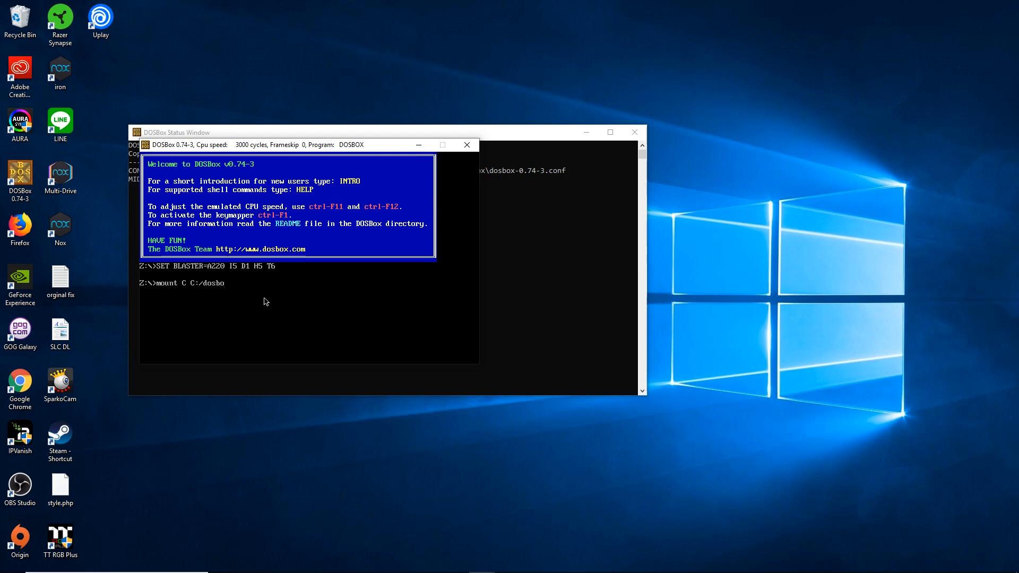
{"action": "type", "text": "x"}
{"action": "key", "text": "Return"}
- Change into the windows directory and start Windows with win
{"action": "type", "text": "c"}
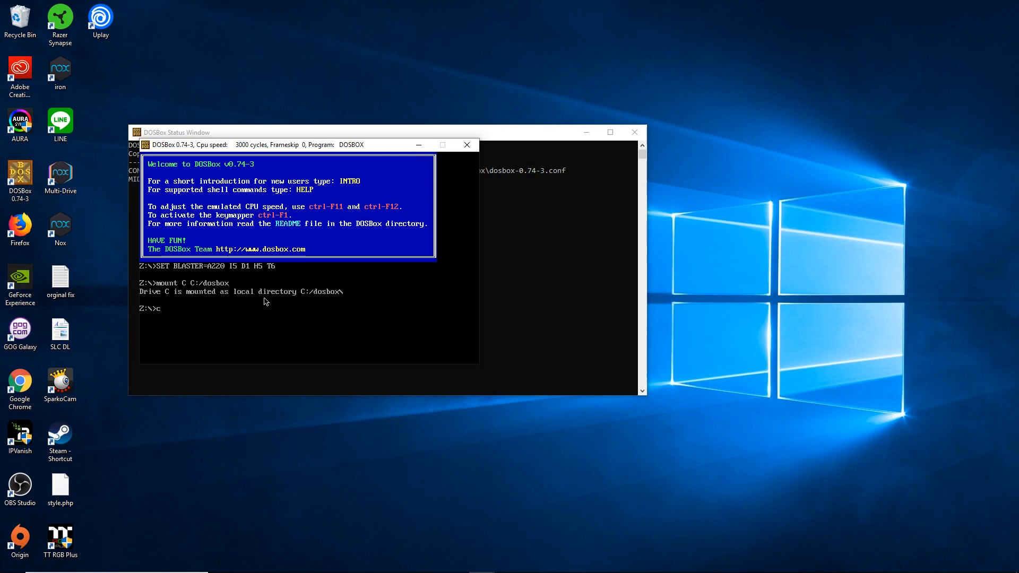
{"action": "type", "text": "cd windows"}
{"action": "key", "text": "Return"}
{"action": "type", "text": "wom"}
{"action": "key", "text": "BackSpace"}
{"action": "key", "text": "BackSpace"}
{"action": "type", "text": "in"}
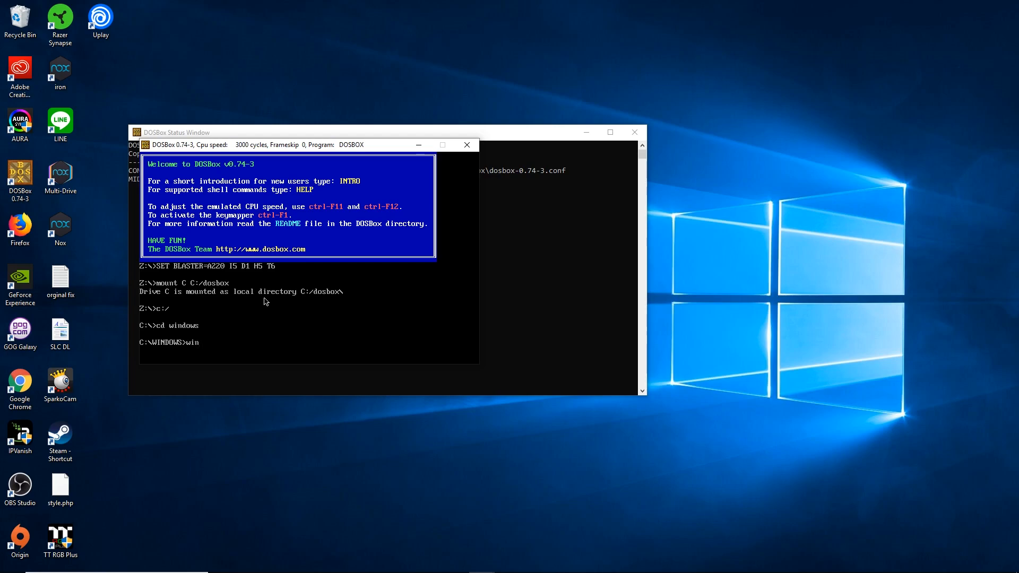
{"action": "key", "text": "Return"}
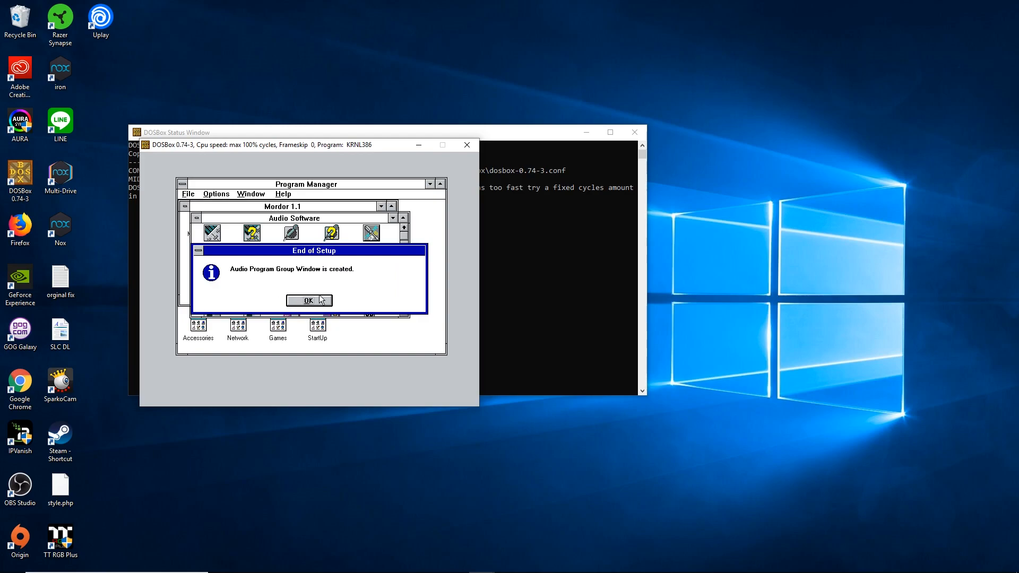
- Dismiss the End of Setup notice and minimize the Audio Software group window
{"action": "left_click", "coordinate": [320, 300]}
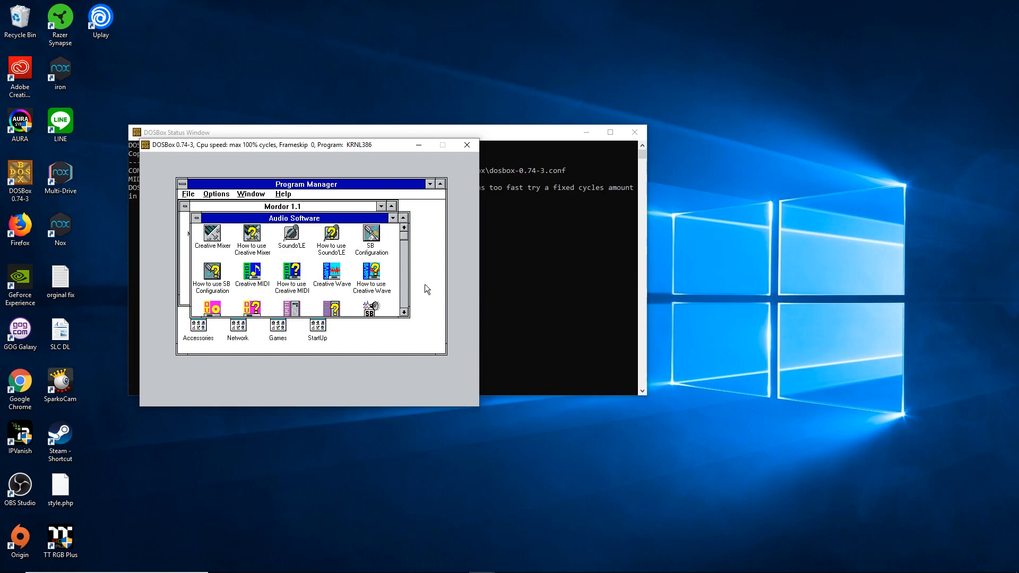
{"action": "left_click", "coordinate": [393, 218]}
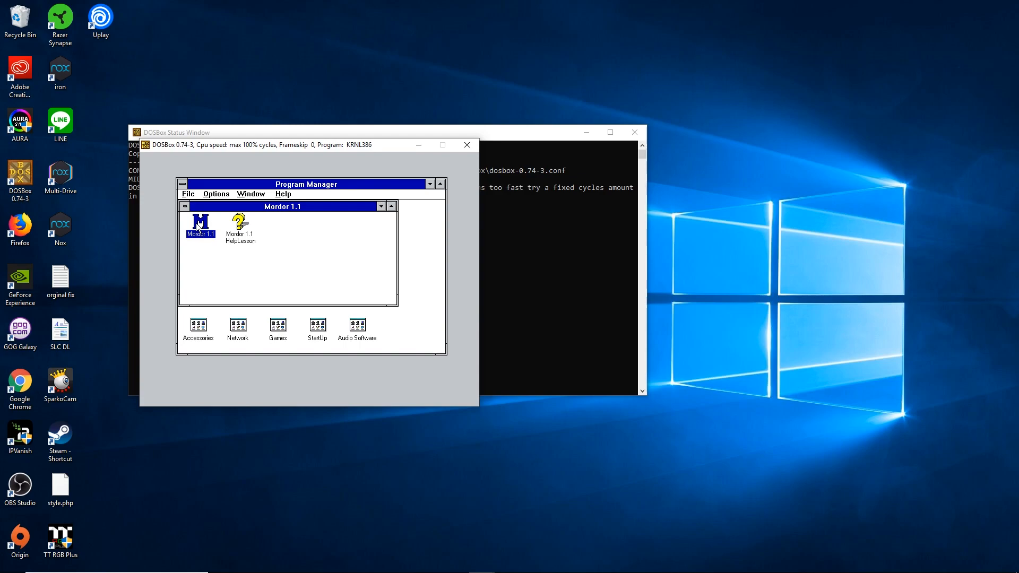
- Launch Mordor 1.1 and dismiss the 256 color, Public Version and MIDI Sequencer notices
{"action": "double_click", "coordinate": [197, 227]}
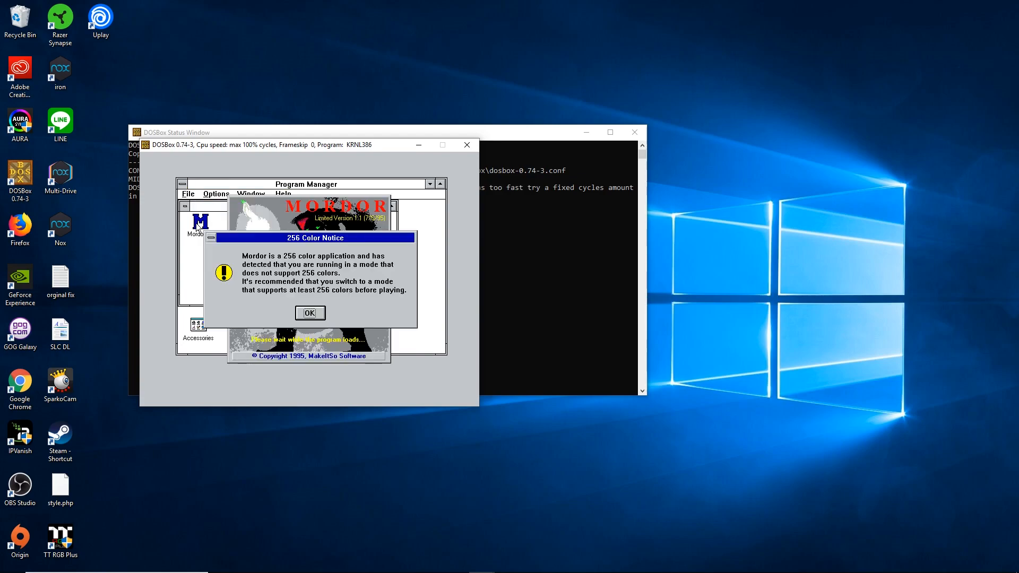
{"action": "left_click", "coordinate": [308, 313]}
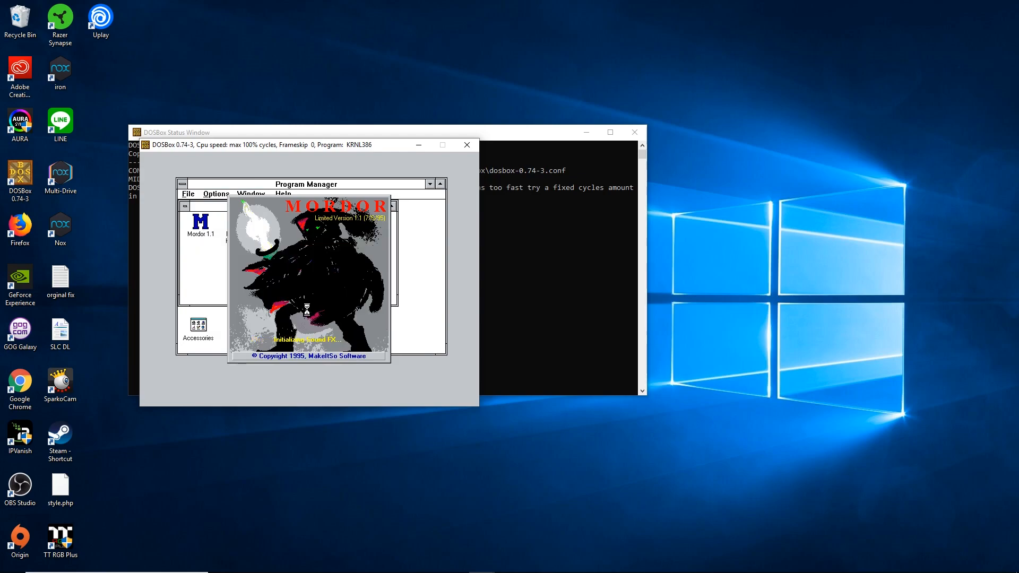
{"action": "left_click", "coordinate": [309, 337]}
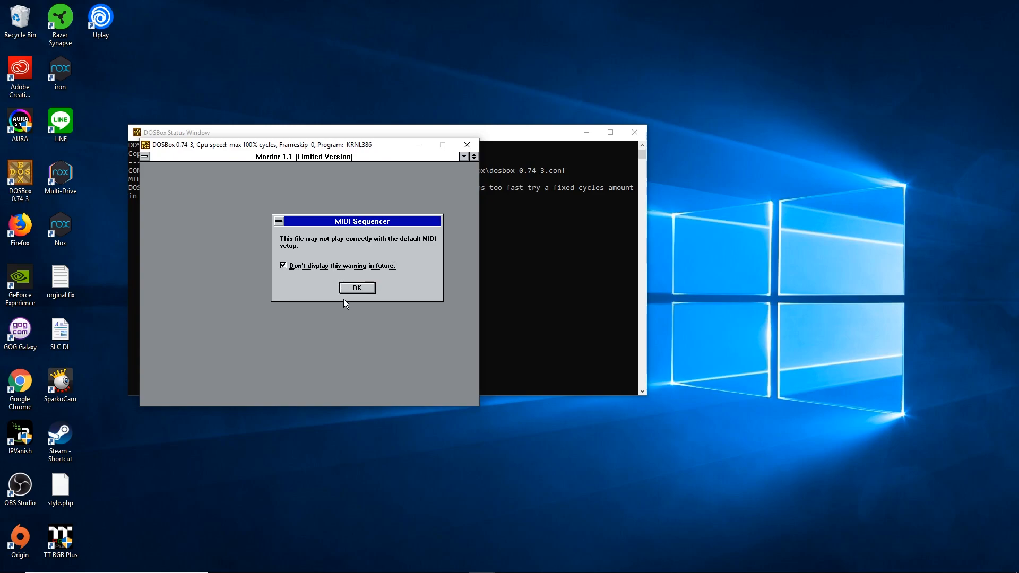
{"action": "left_click", "coordinate": [354, 289]}
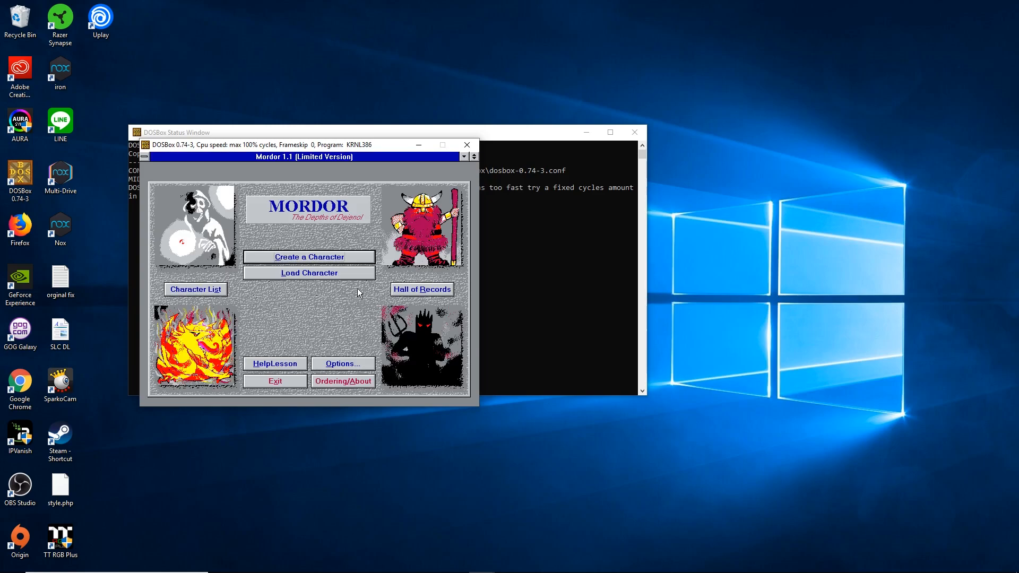
- Quit Mordor, then minimize the Mordor 1.1 and Main program groups
{"action": "left_click", "coordinate": [276, 382]}
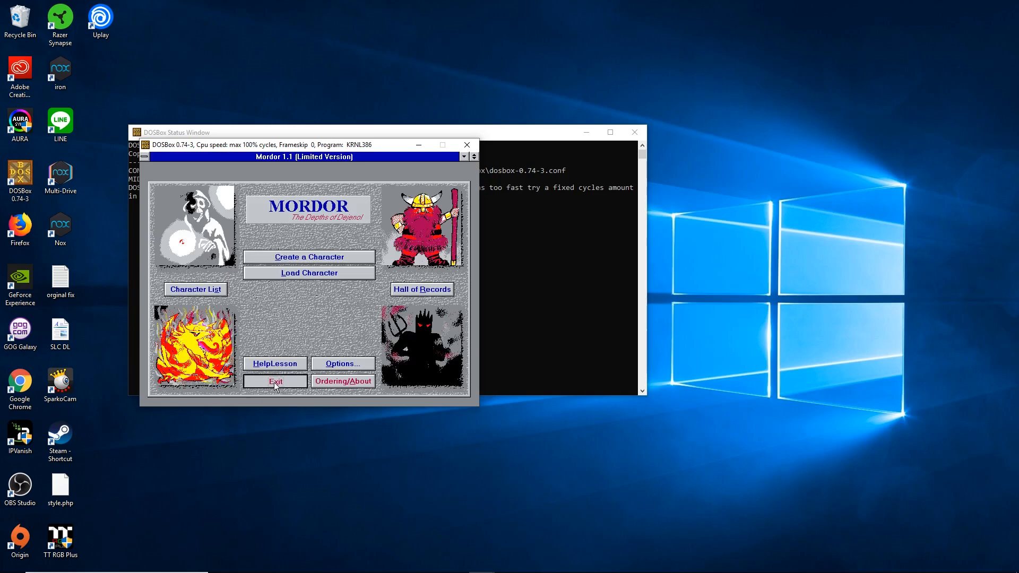
{"action": "left_click", "coordinate": [292, 299]}
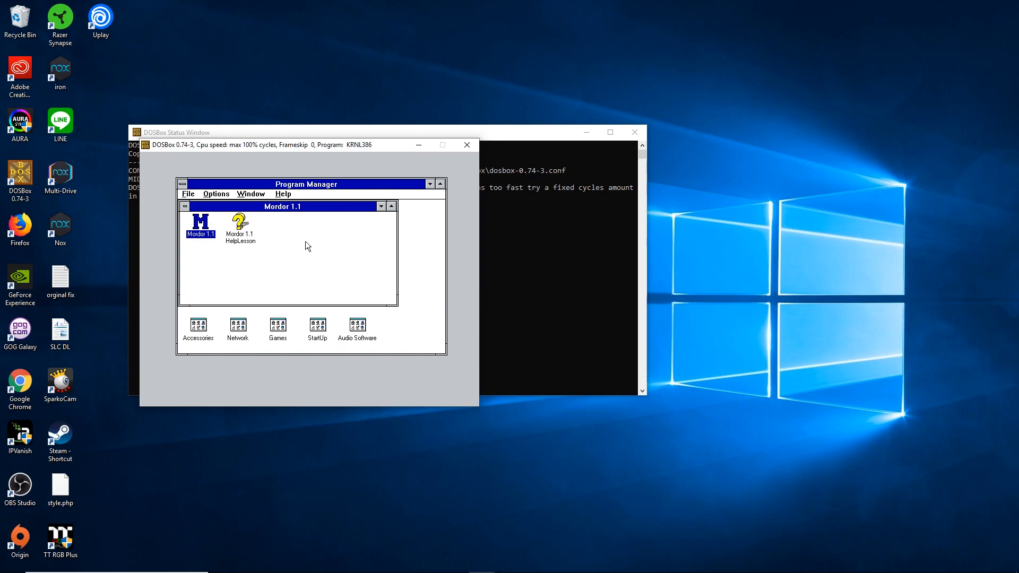
{"action": "left_click", "coordinate": [380, 206]}
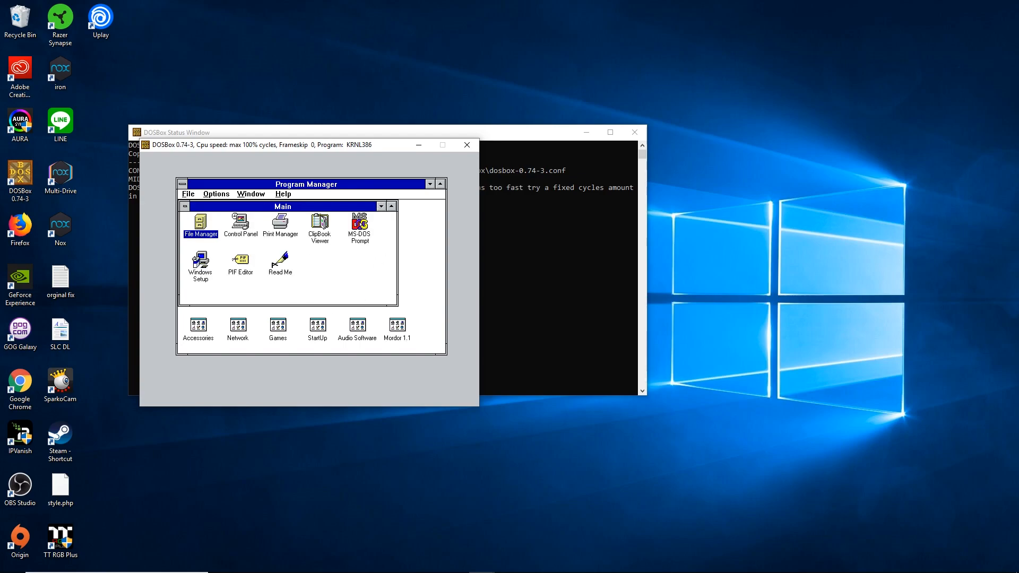
{"action": "left_click", "coordinate": [381, 206]}
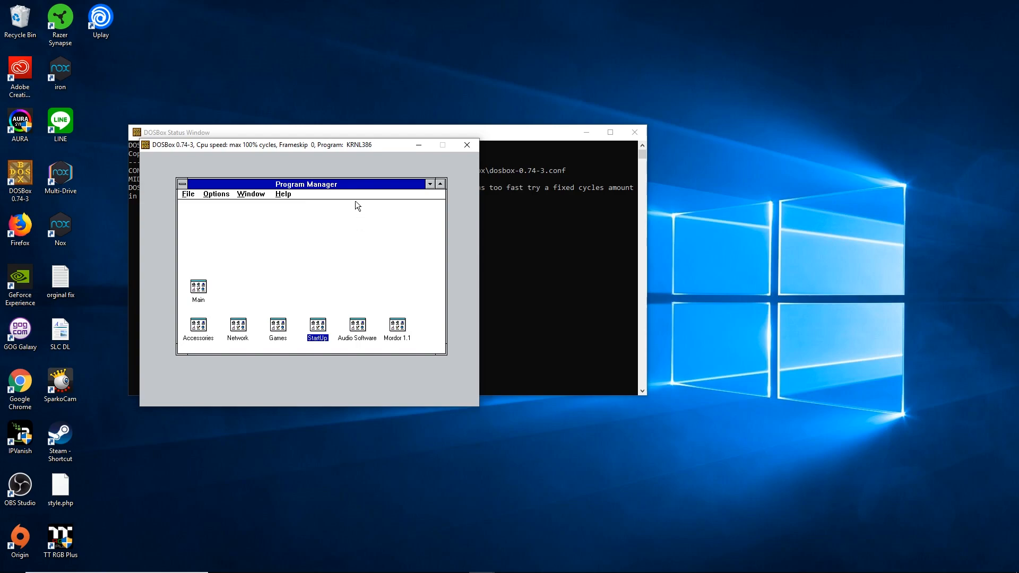
- Close DOSBox and return to Firefox on the classicdosgames.com Drivers page
{"action": "key", "text": "alt+Tab"}
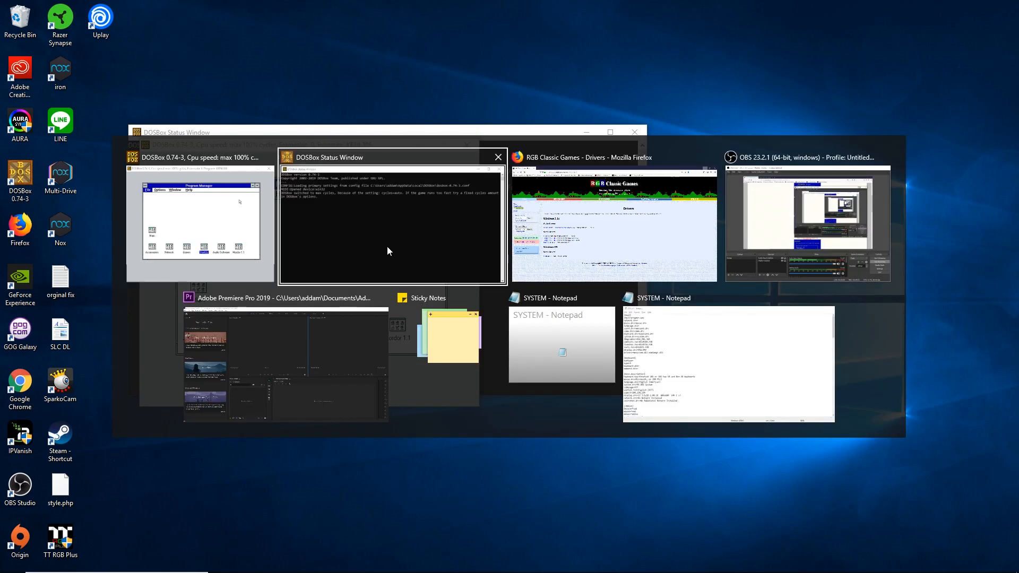
{"action": "left_click", "coordinate": [386, 246]}
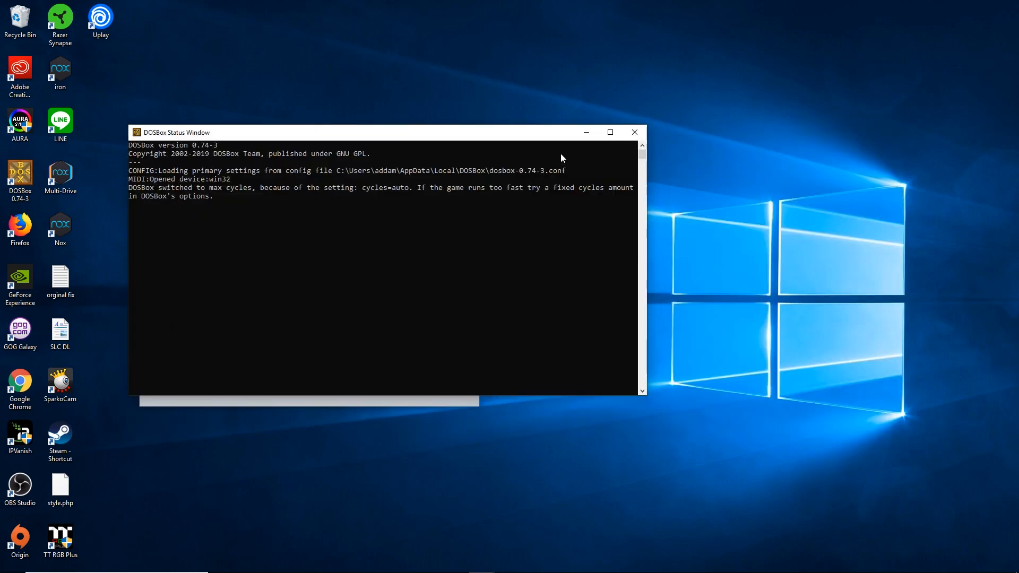
{"action": "left_click", "coordinate": [634, 131]}
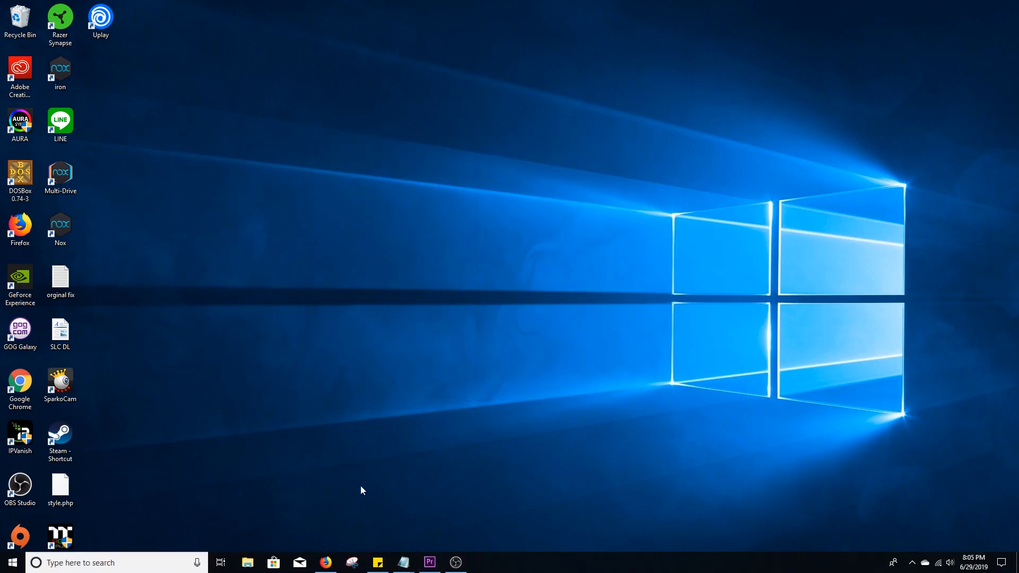
{"action": "left_click", "coordinate": [325, 562]}
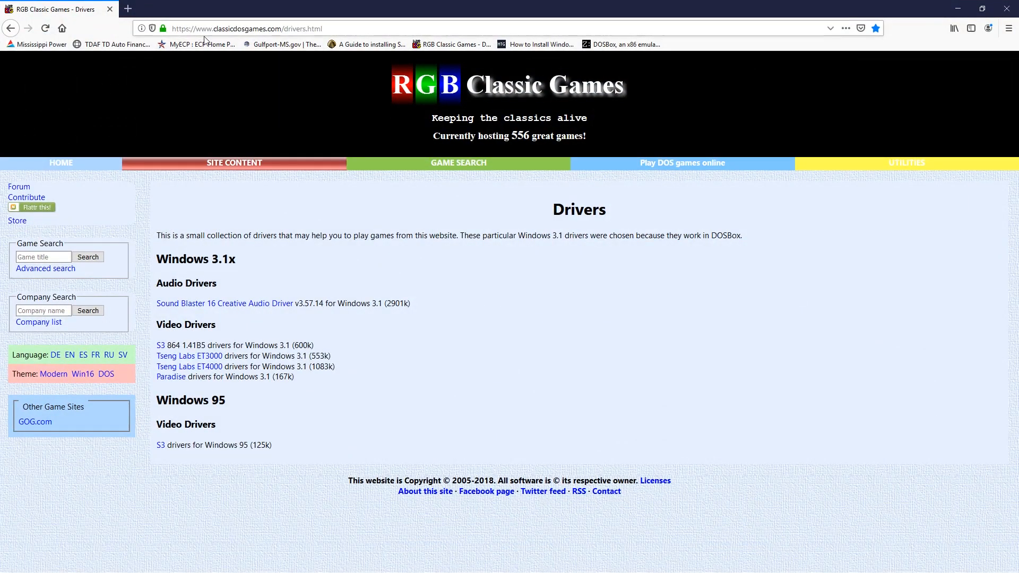
{"action": "left_click", "coordinate": [401, 22]}
{"action": "left_click_drag", "start_coordinate": [400, 22], "coordinate": [174, 27]}
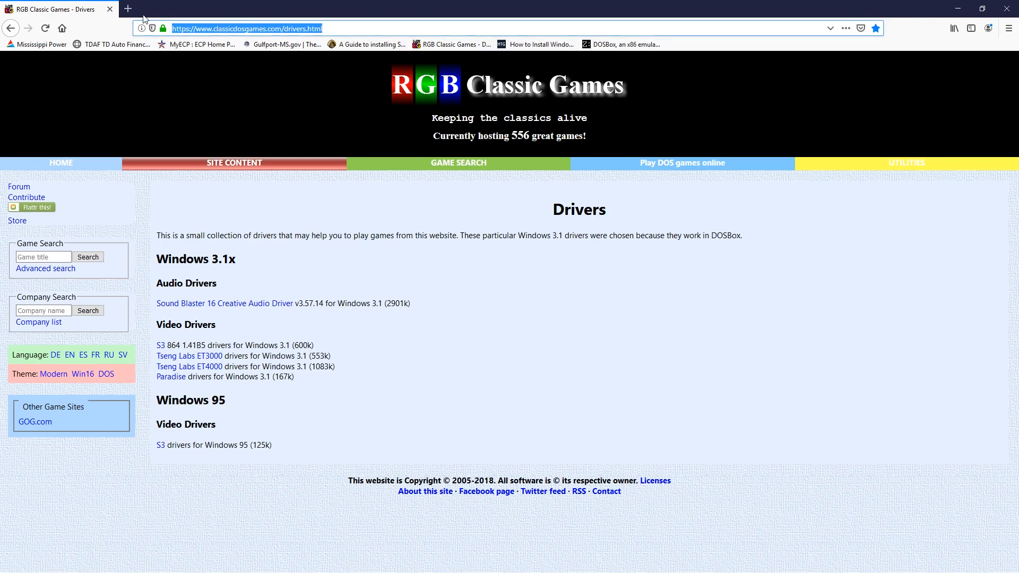
{"action": "left_click", "coordinate": [307, 210]}
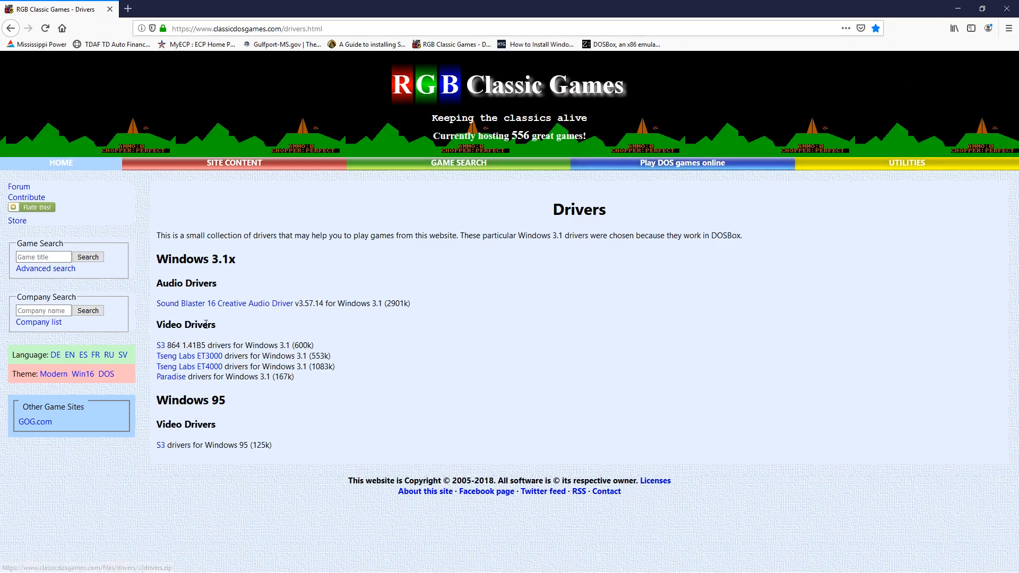
- Save s3drivers.zip and open it from recent downloads in the Downloads folder
{"action": "left_click", "coordinate": [160, 345]}
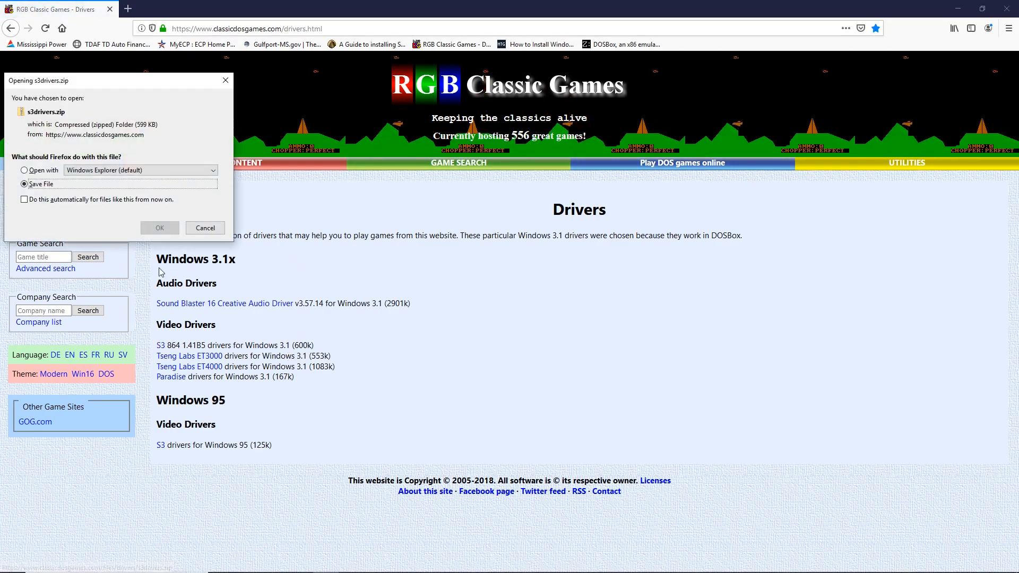
{"action": "left_click", "coordinate": [154, 233]}
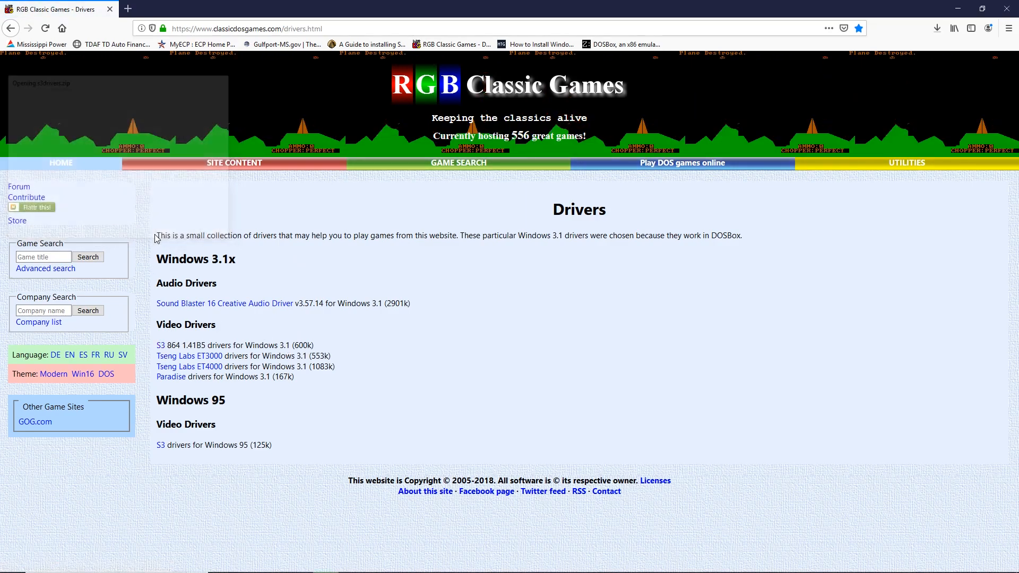
{"action": "left_click", "coordinate": [936, 28]}
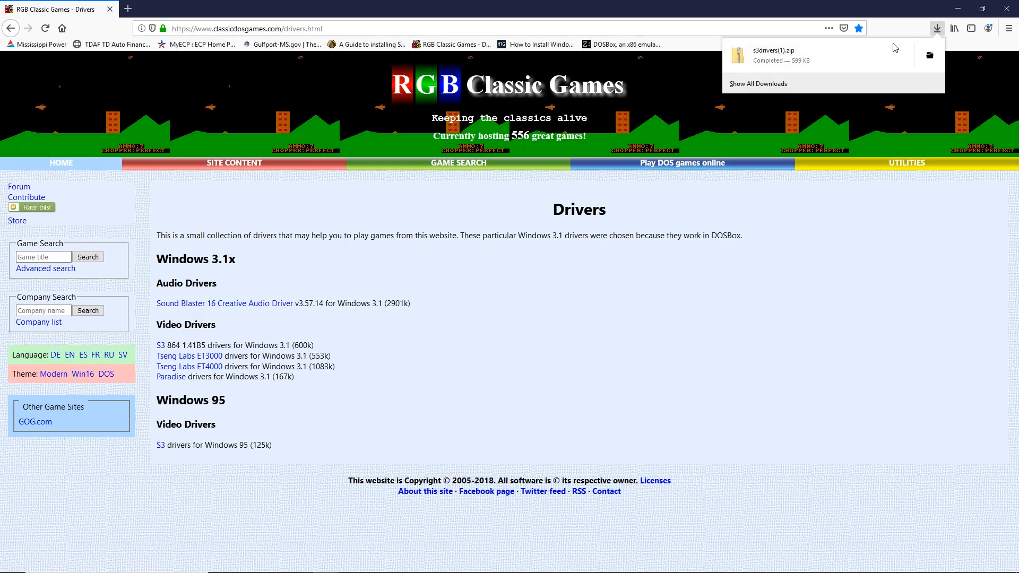
{"action": "left_click", "coordinate": [806, 61]}
{"action": "left_click", "coordinate": [361, 129]}
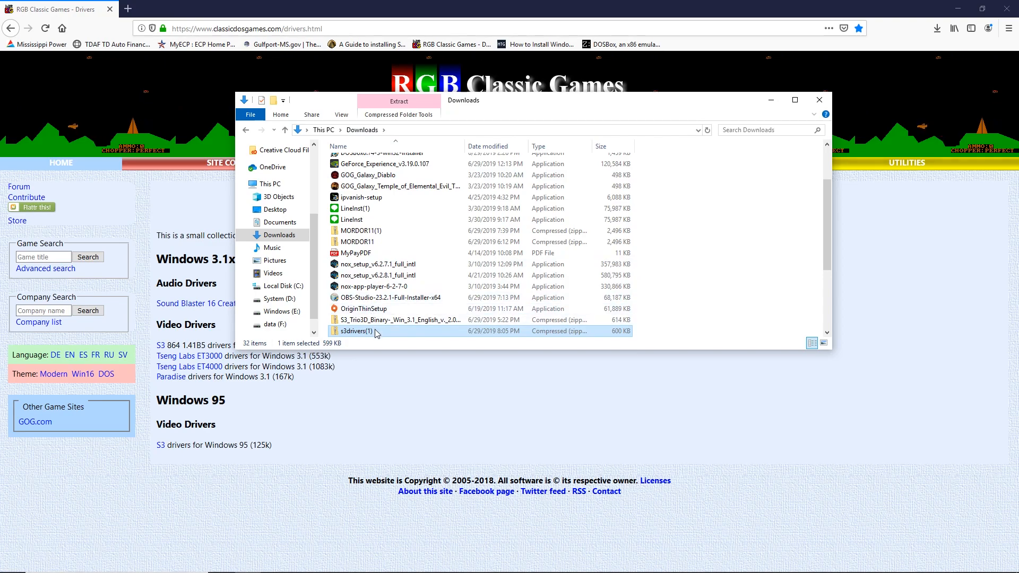
- Extract all files from s3drivers(1).zip into C:\DOSBOX\s3
{"action": "right_click", "coordinate": [377, 331]}
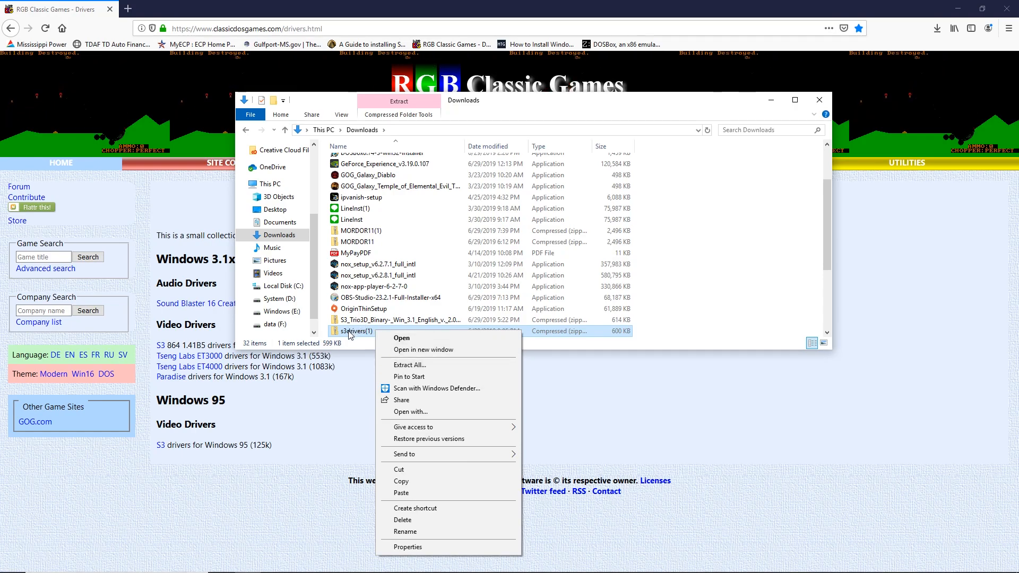
{"action": "left_click", "coordinate": [407, 365]}
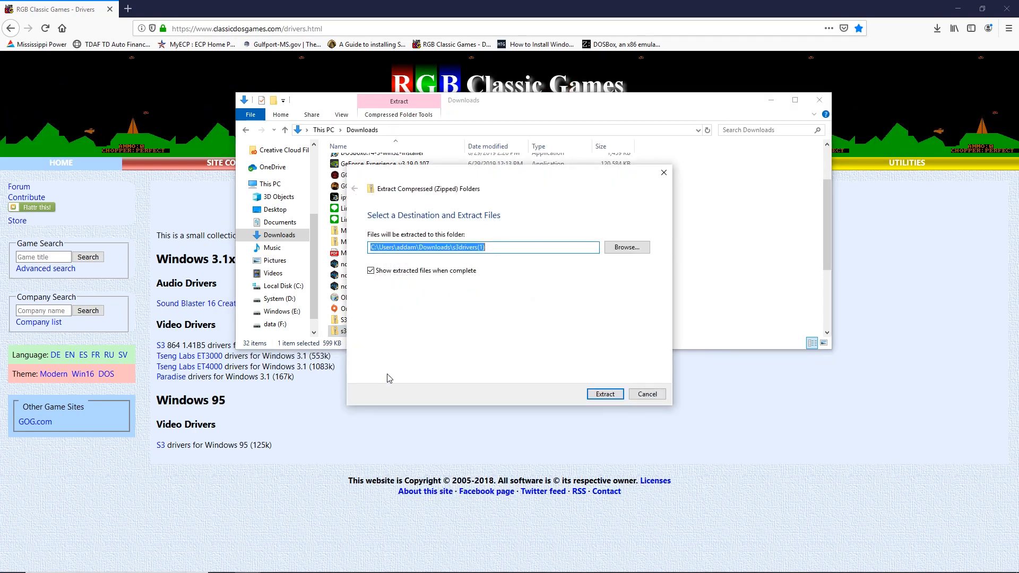
{"action": "left_click", "coordinate": [617, 247]}
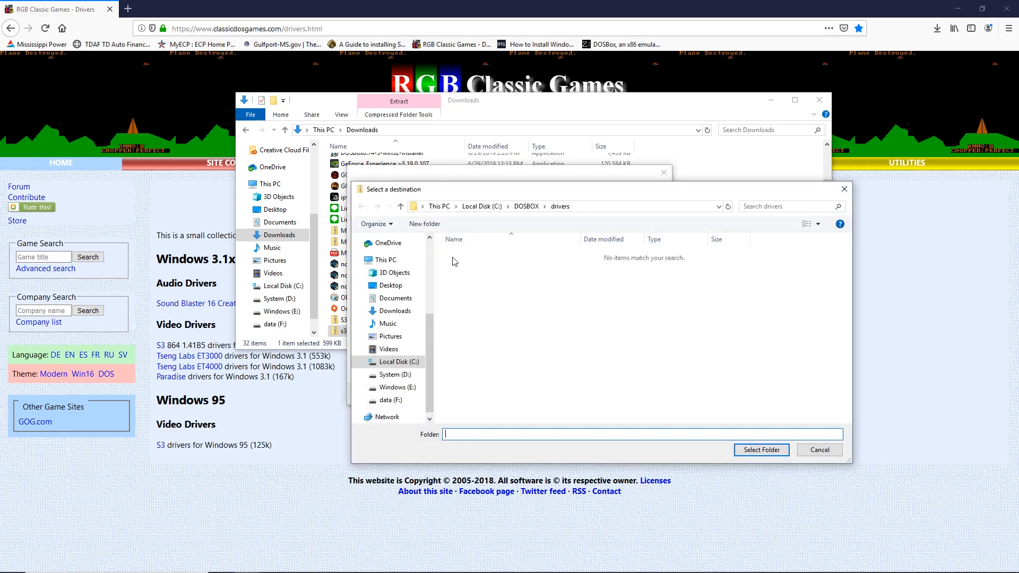
{"action": "left_click", "coordinate": [524, 207]}
{"action": "double_click", "coordinate": [483, 301]}
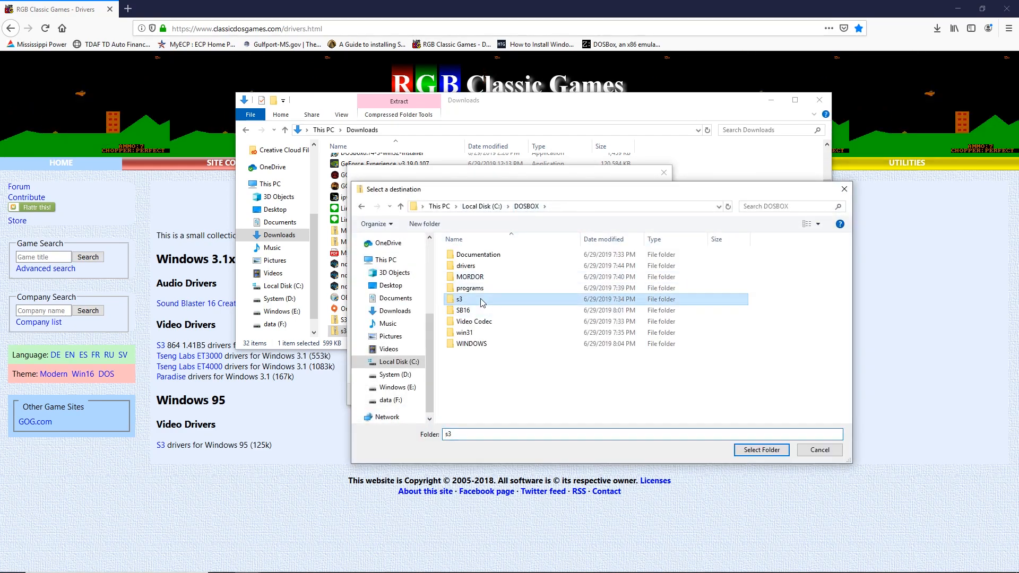
{"action": "left_click", "coordinate": [761, 450]}
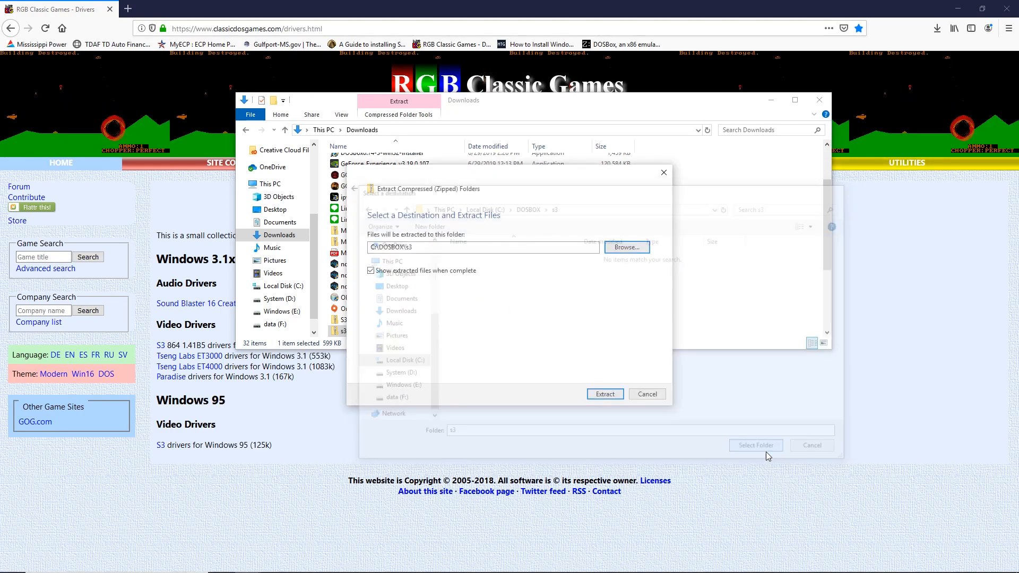
{"action": "left_click", "coordinate": [614, 396]}
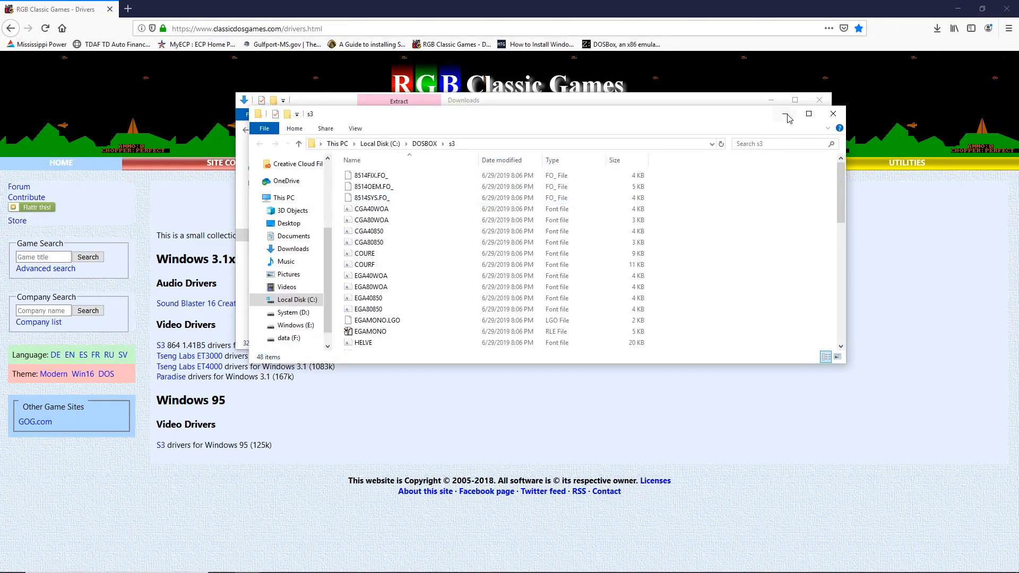
- Close both Explorer windows and Firefox, then relaunch DOSBox
{"action": "left_click", "coordinate": [832, 113]}
{"action": "left_click", "coordinate": [819, 100]}
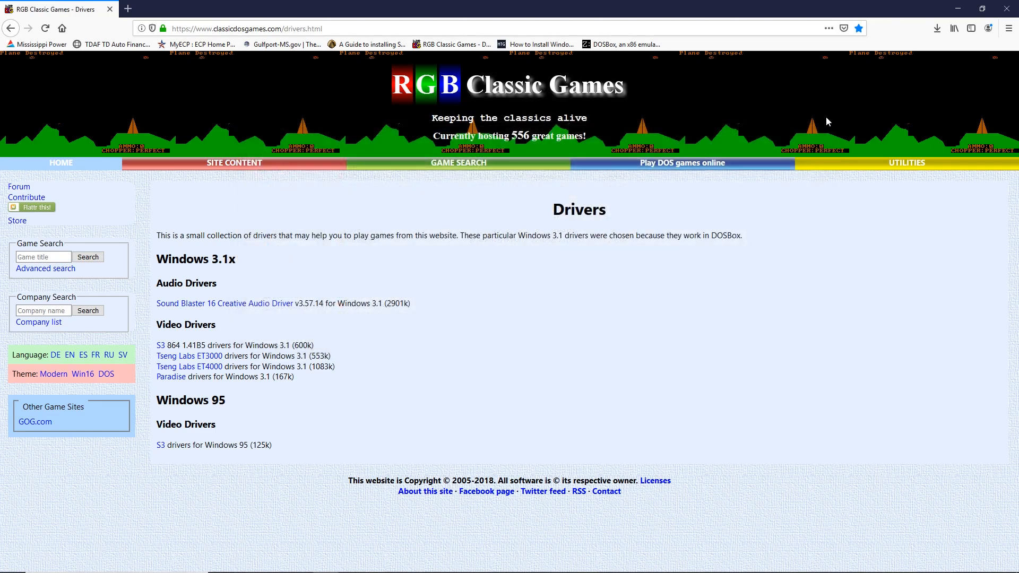
{"action": "left_click", "coordinate": [1010, 6]}
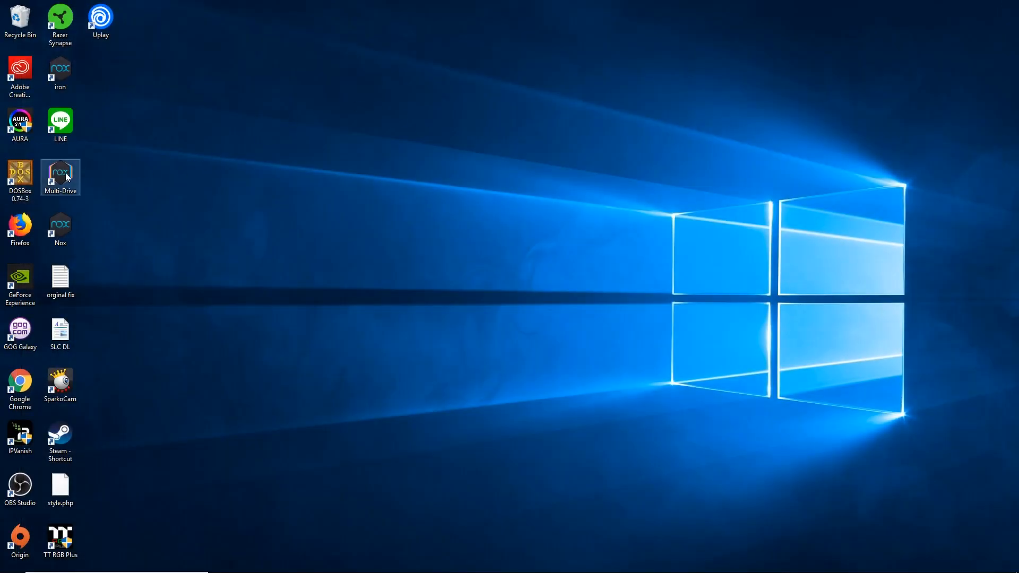
{"action": "double_click", "coordinate": [23, 182]}
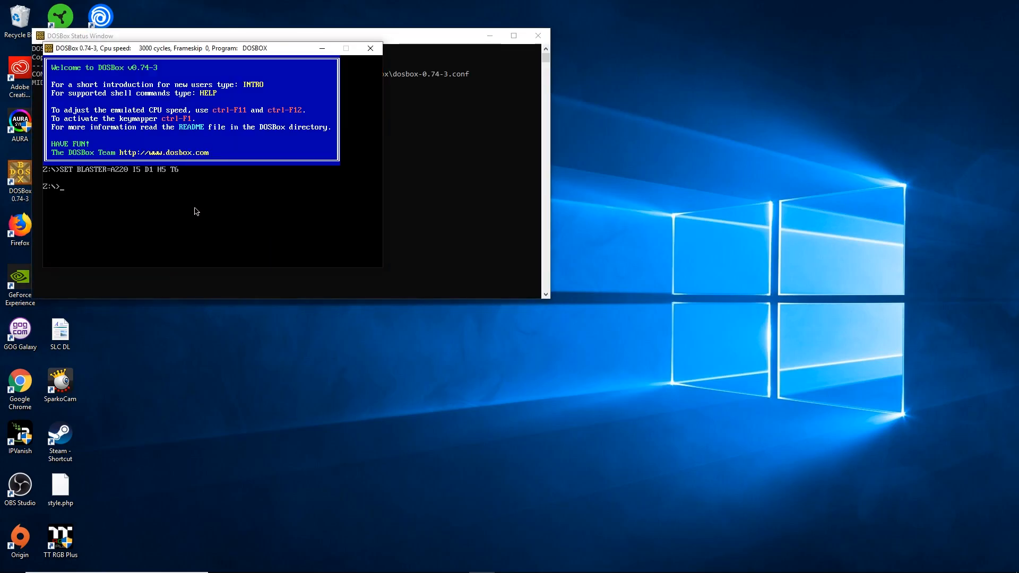
- Mount C:/dosbox as drive C and switch to it
{"action": "type", "text": "mount c C:/"}
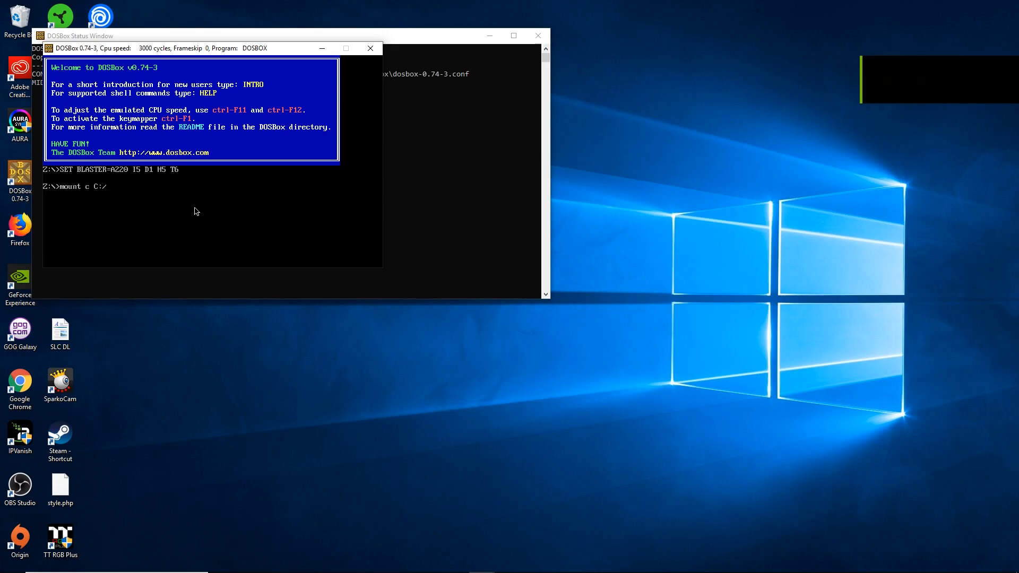
{"action": "type", "text": "dosbox"}
{"action": "key", "text": "Return"}
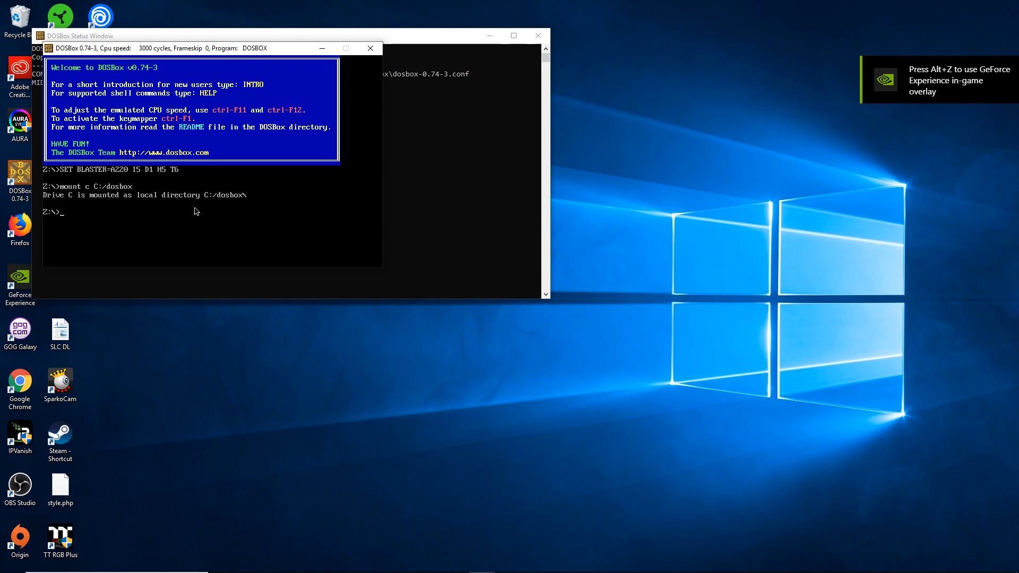
{"action": "key", "text": "BackSpace"}
{"action": "type", "text": "C:/"}
{"action": "key", "text": "Return"}
- Change into the WINDOWS directory and start Windows for Workgroups 3.11 with win
{"action": "type", "text": "cd windows"}
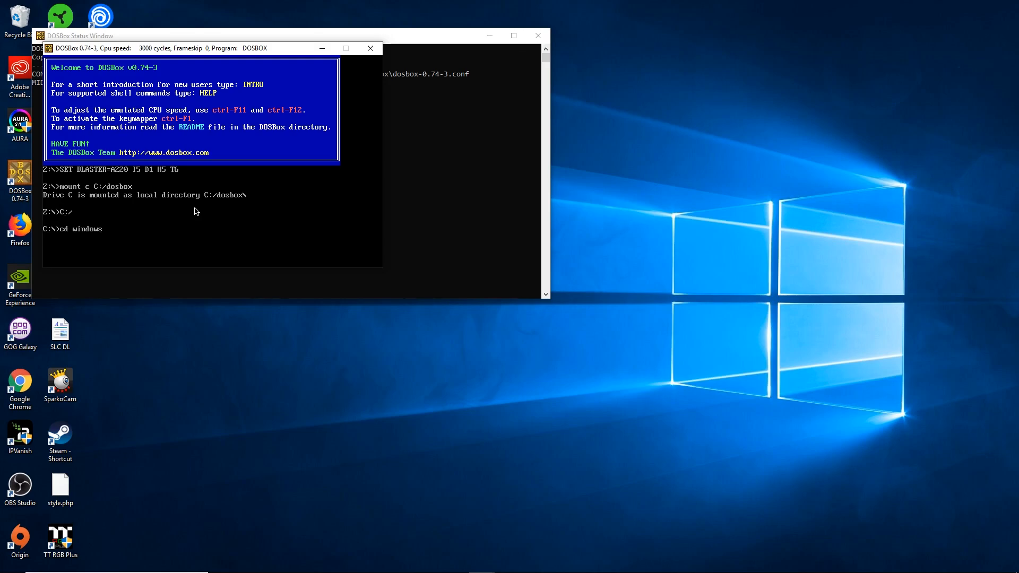
{"action": "key", "text": "Return"}
{"action": "type", "text": "wi"}
{"action": "key", "text": "Return"}
{"action": "type", "text": "win"}
{"action": "key", "text": "Return"}
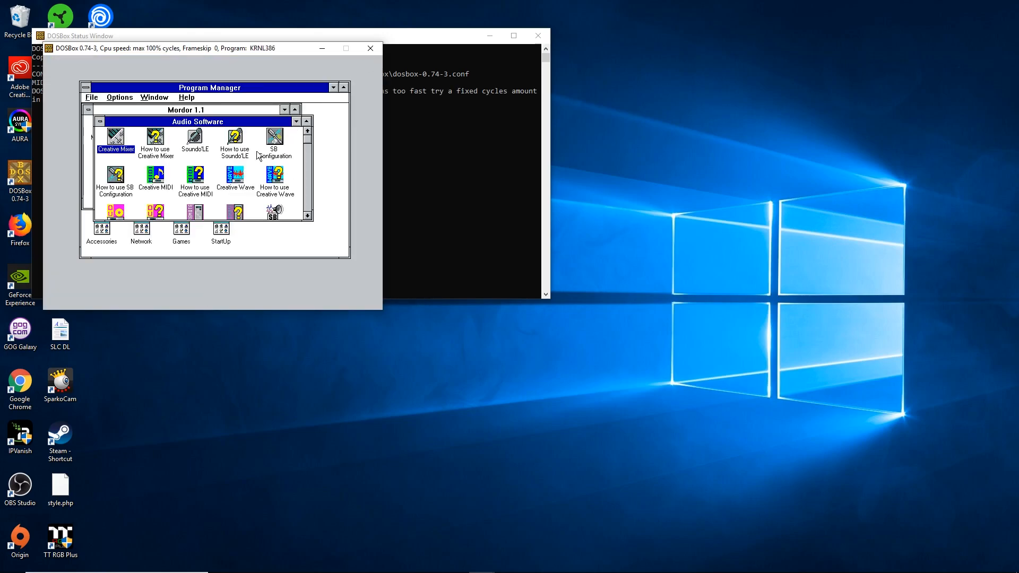
- Minimize the Audio Software and Mordor 1.1 groups and open Windows Setup's Change System Settings
{"action": "left_click", "coordinate": [295, 121]}
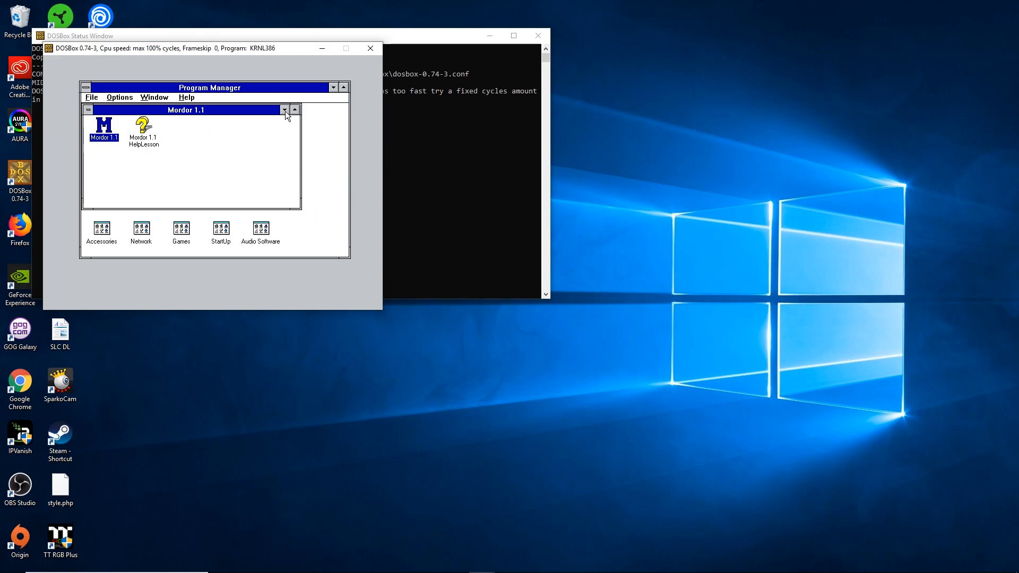
{"action": "left_click", "coordinate": [284, 110]}
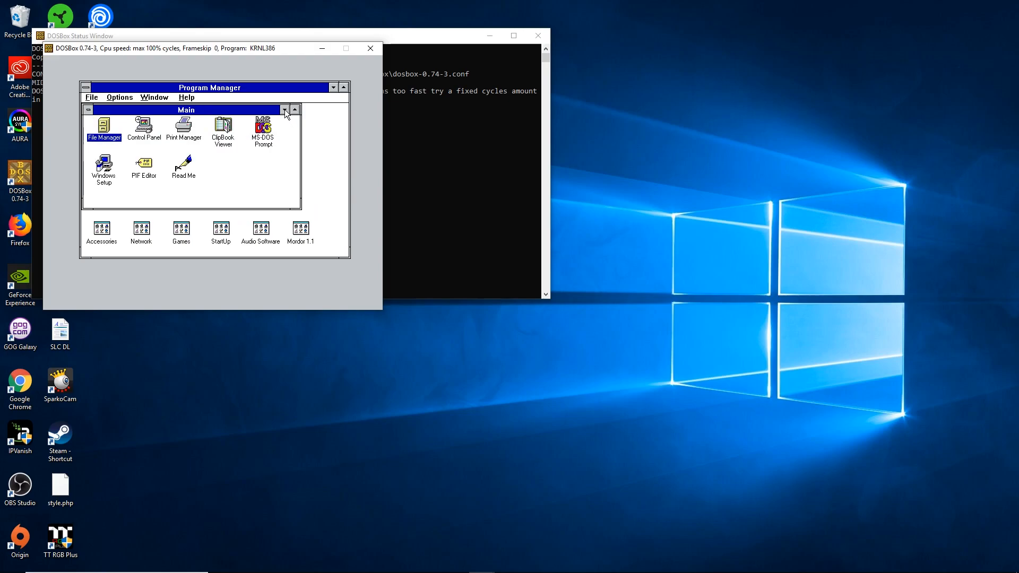
{"action": "left_click", "coordinate": [100, 179]}
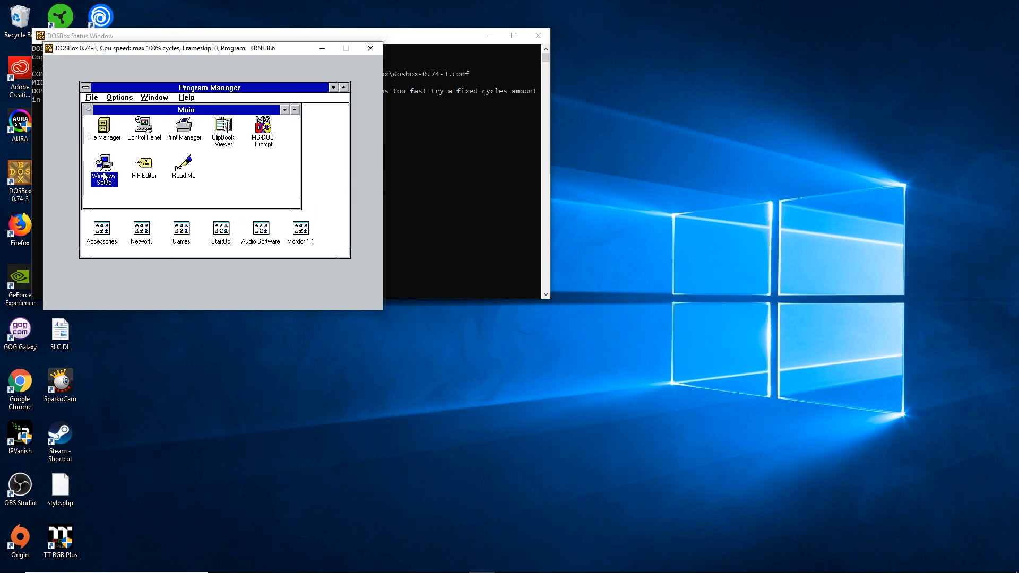
{"action": "double_click", "coordinate": [100, 177]}
{"action": "left_click", "coordinate": [133, 134]}
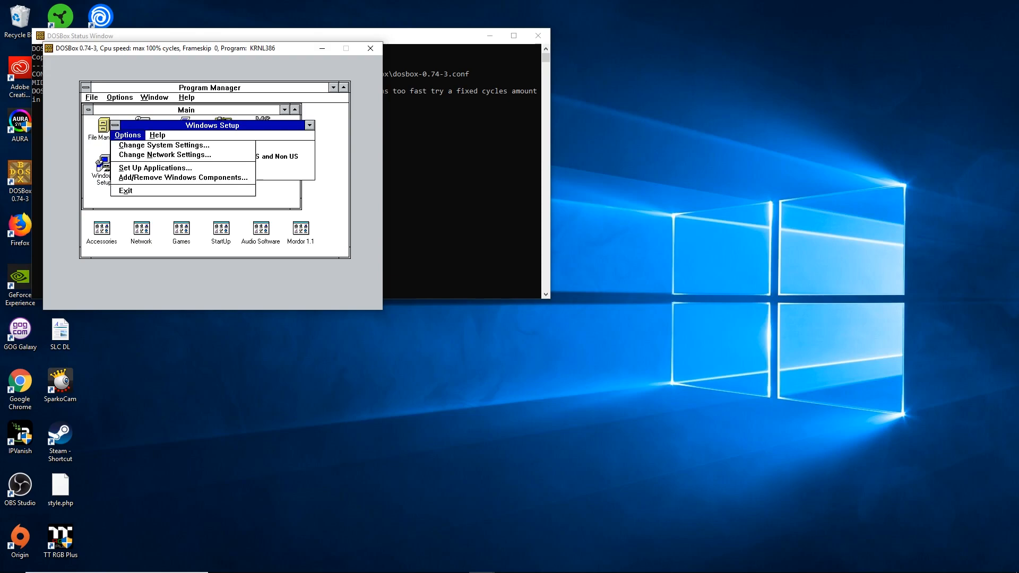
{"action": "left_click", "coordinate": [135, 148]}
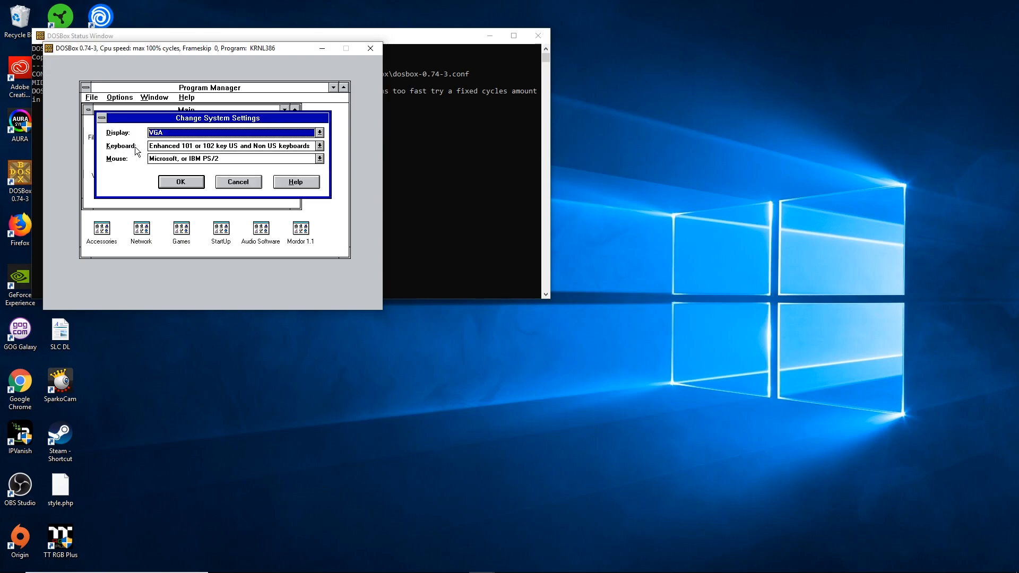
- Choose Other display (Requires disk from OEM) from the Display driver list
{"action": "left_click", "coordinate": [319, 132]}
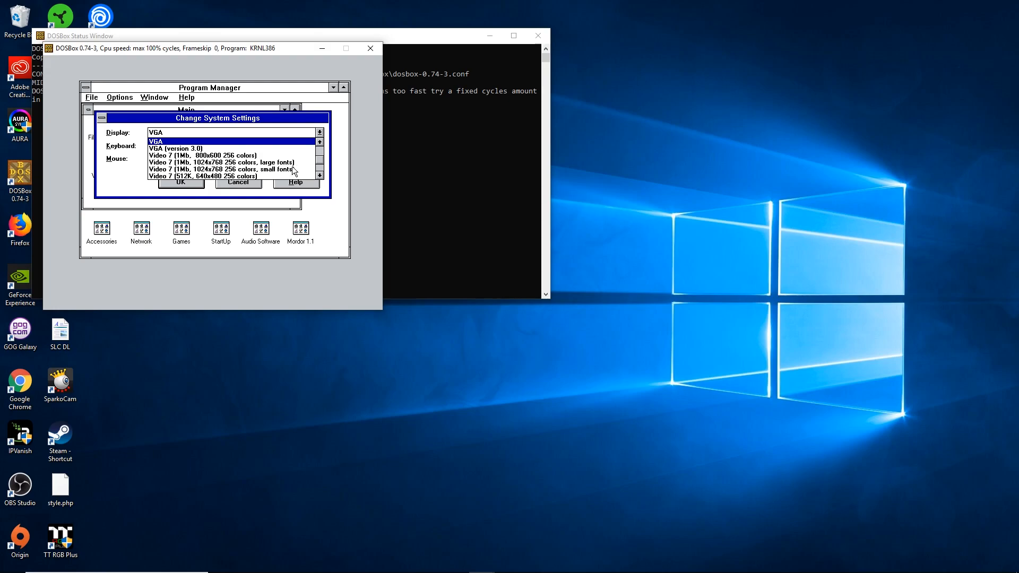
{"action": "left_click", "coordinate": [214, 120]}
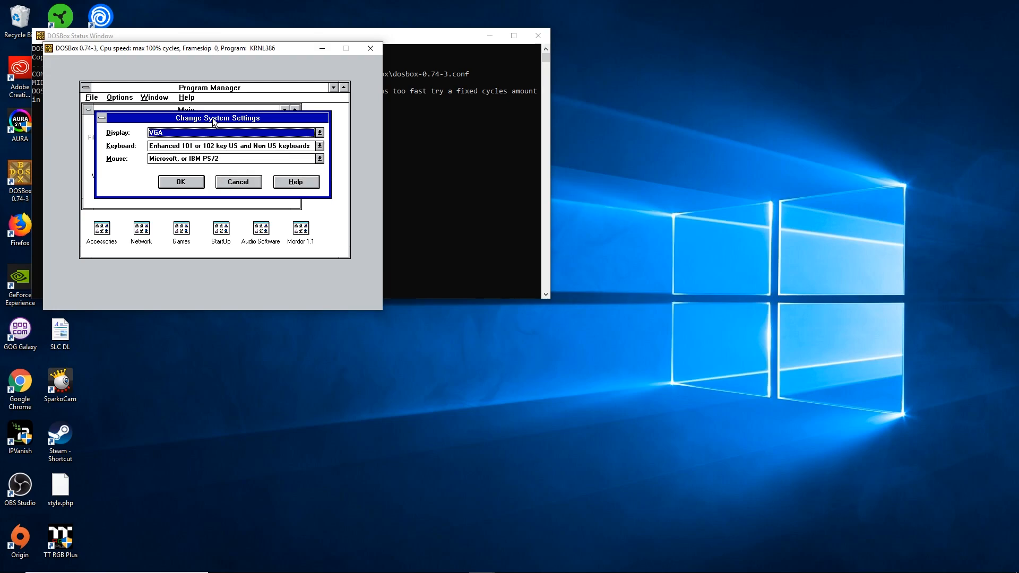
{"action": "left_click", "coordinate": [186, 132]}
{"action": "left_click", "coordinate": [186, 133]}
{"action": "left_click", "coordinate": [198, 133]}
{"action": "left_click", "coordinate": [199, 135]}
{"action": "left_click", "coordinate": [319, 133]}
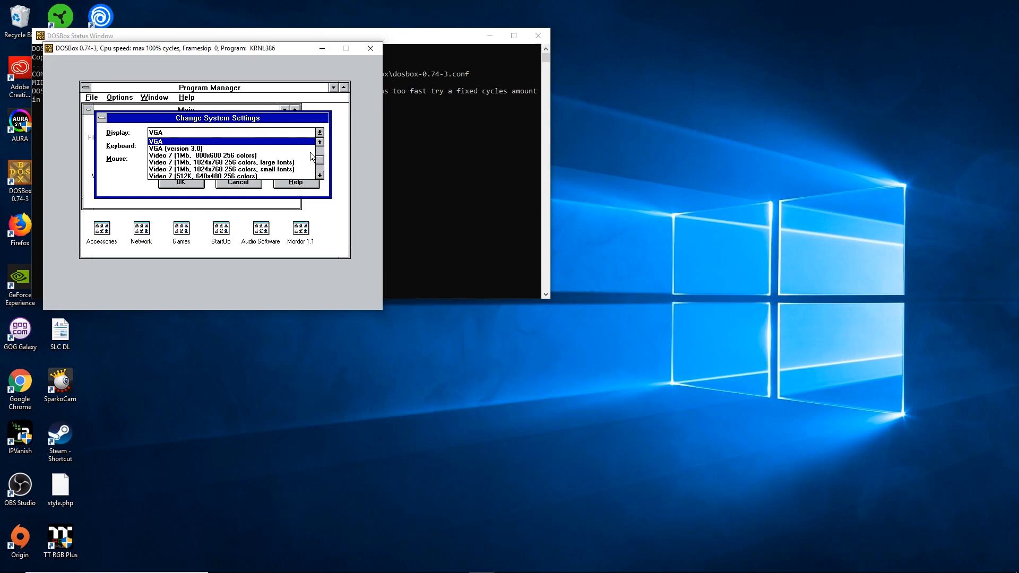
{"action": "left_click", "coordinate": [319, 168]}
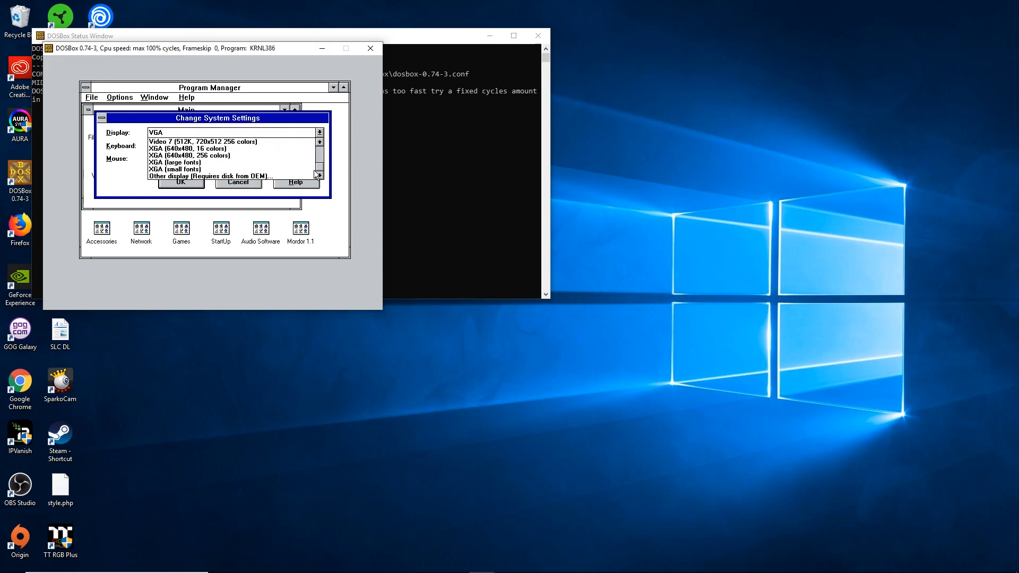
{"action": "left_click", "coordinate": [183, 177]}
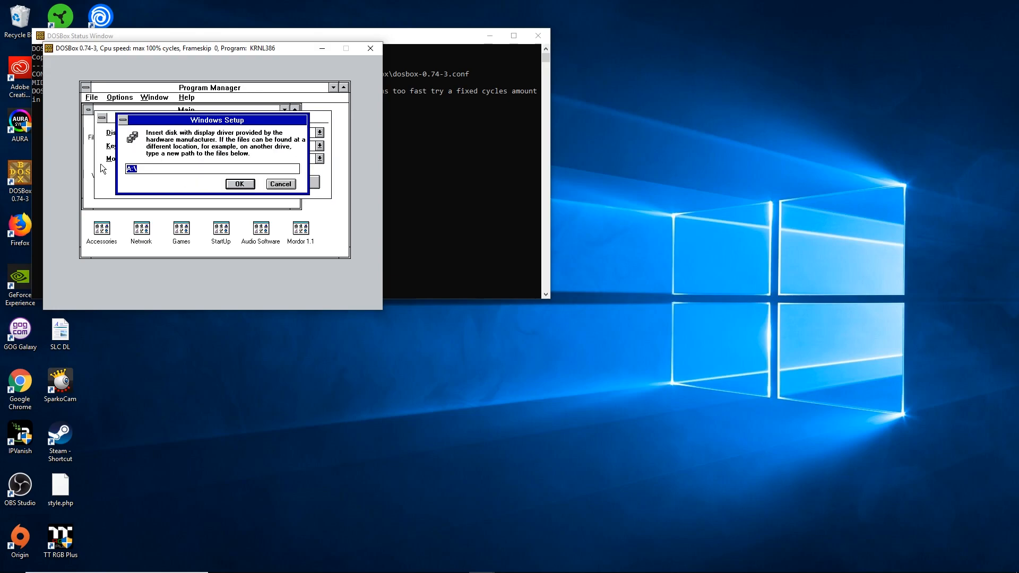
- Point Setup to C:\S3 for the OEM display driver files
{"action": "type", "text": "C:\\S3"}
{"action": "key", "text": "Return"}
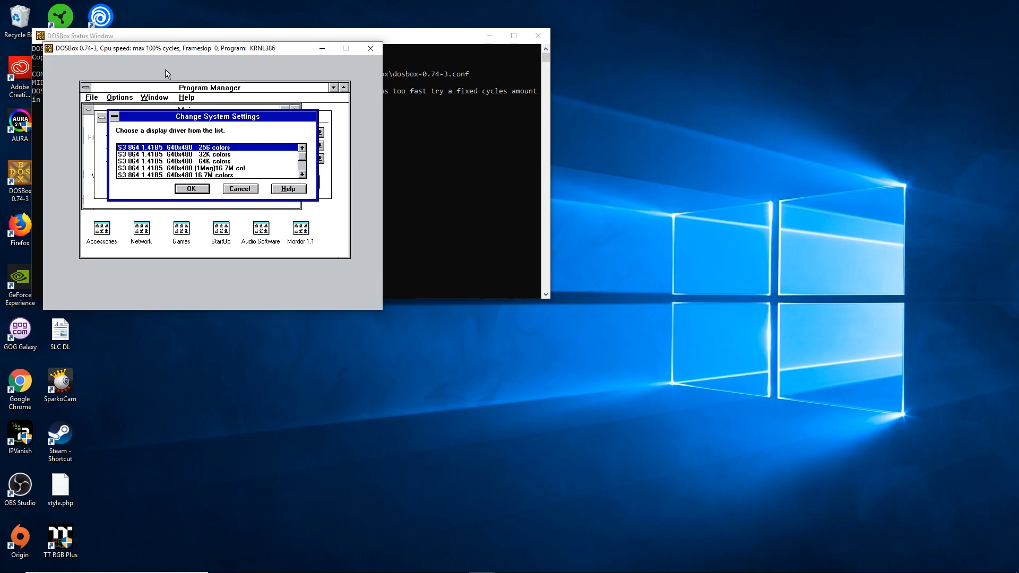
{"action": "left_click", "coordinate": [301, 168]}
{"action": "left_click", "coordinate": [301, 148]}
{"action": "left_click", "coordinate": [301, 148]}
{"action": "left_click", "coordinate": [301, 148]}
{"action": "left_click", "coordinate": [302, 150]}
{"action": "left_click", "coordinate": [302, 150]}
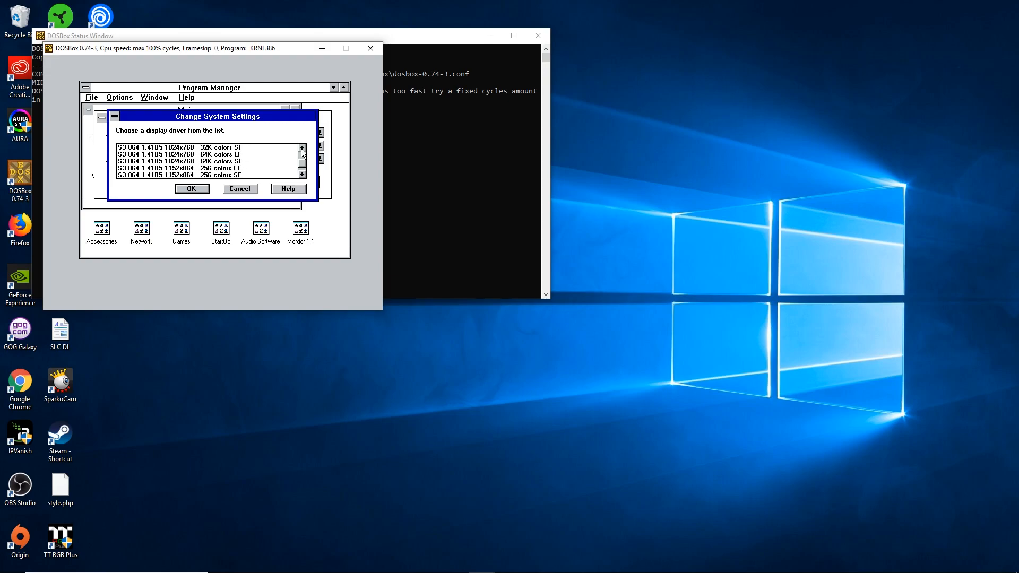
- Select the S3 864 1024x768 64K colors driver, apply it, and restart Windows
{"action": "left_click", "coordinate": [238, 162]}
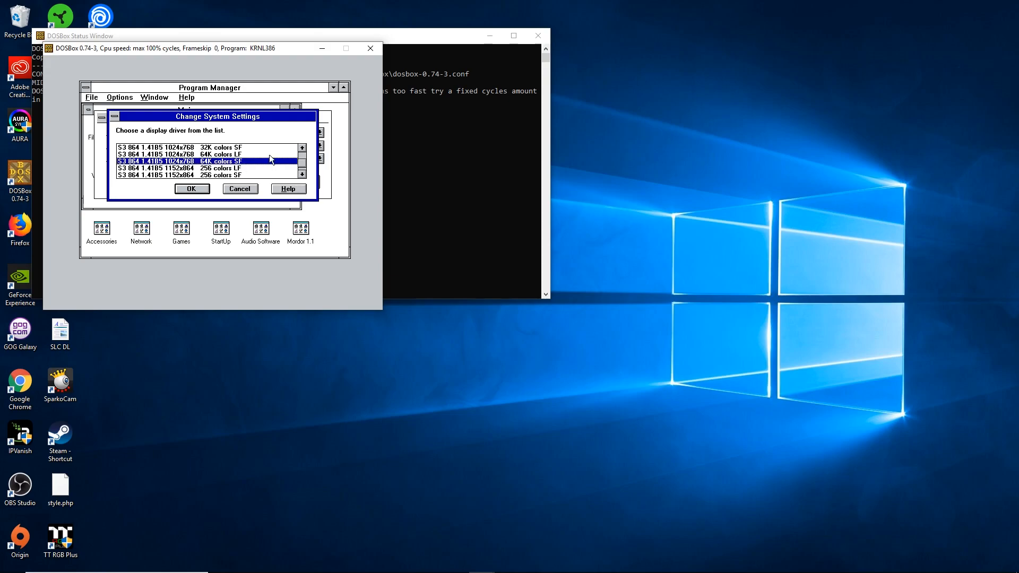
{"action": "left_click", "coordinate": [199, 193]}
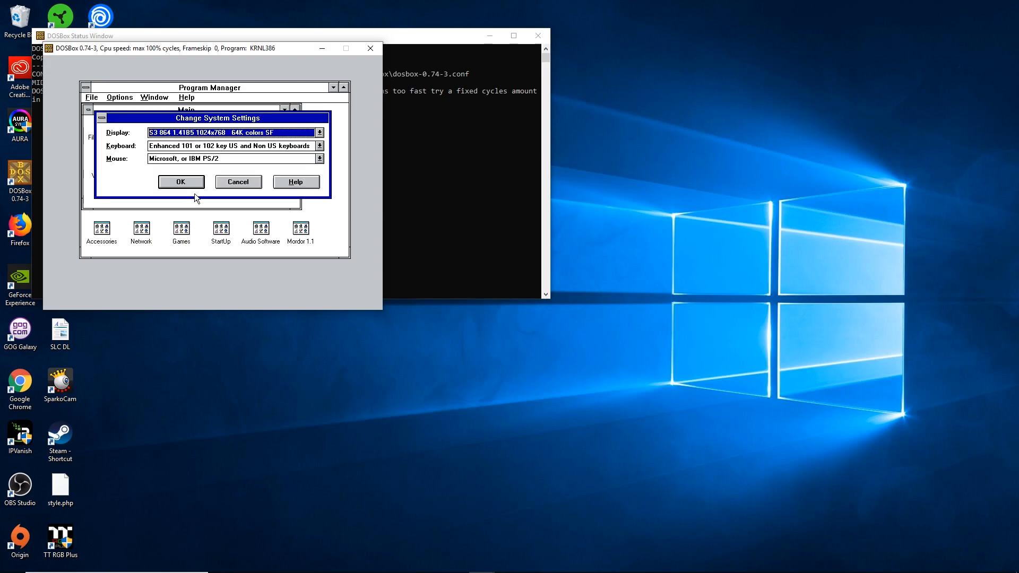
{"action": "left_click", "coordinate": [193, 187]}
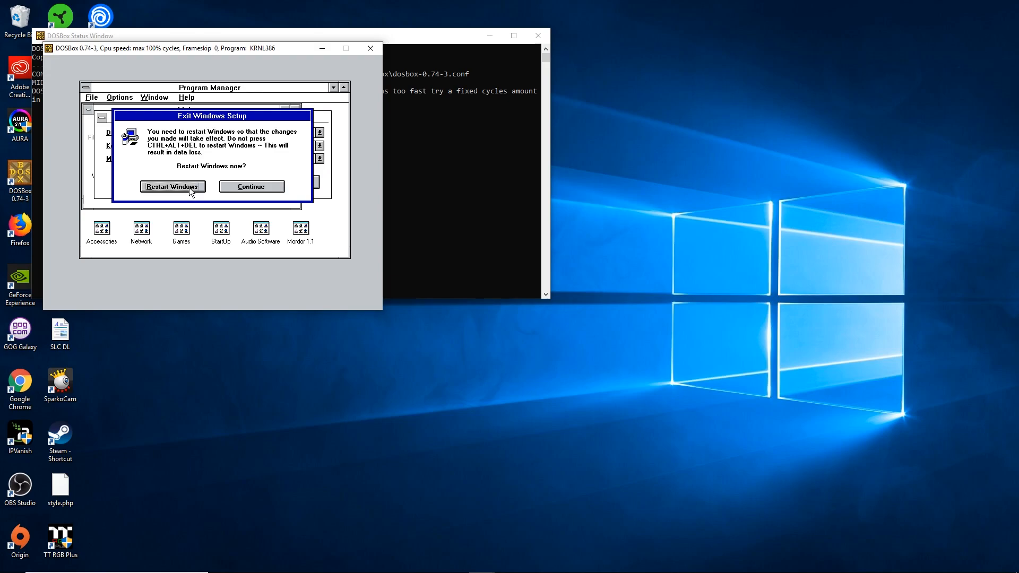
{"action": "left_click", "coordinate": [189, 186]}
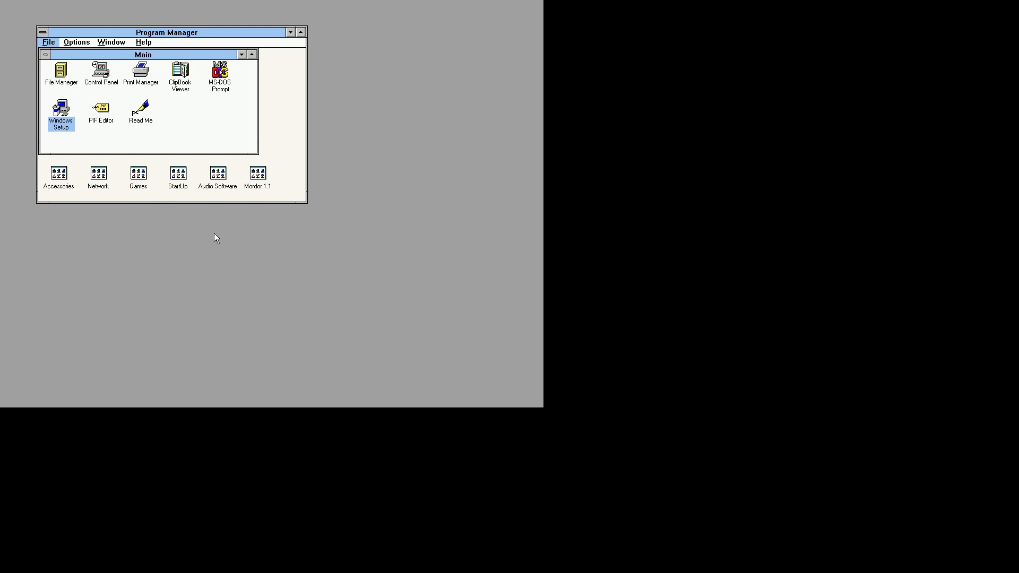
- Select the Main group in Program Manager, then bring the DOSBox window back to the front
{"action": "left_click", "coordinate": [156, 51]}
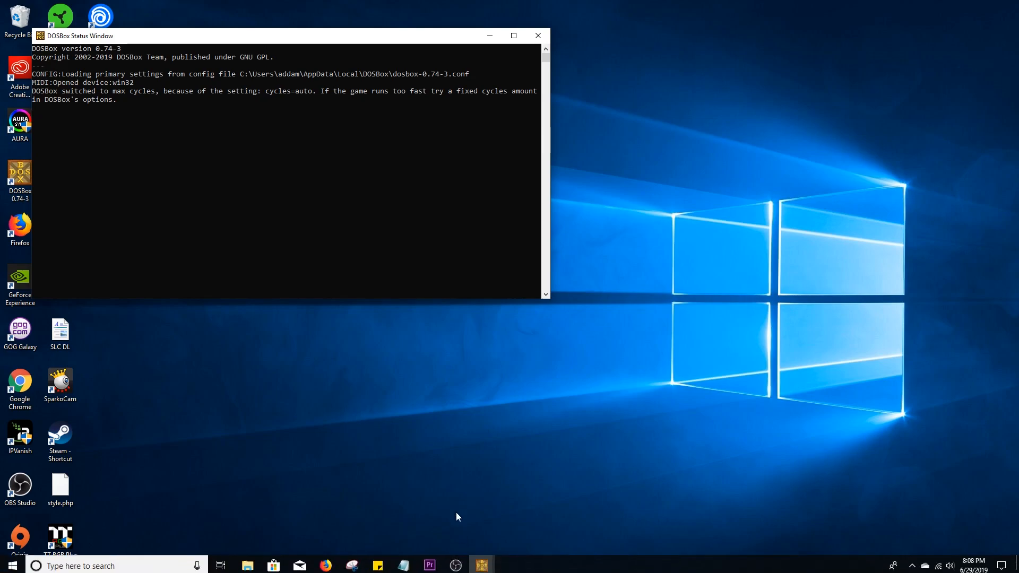
{"action": "key", "text": "alt+Tab"}
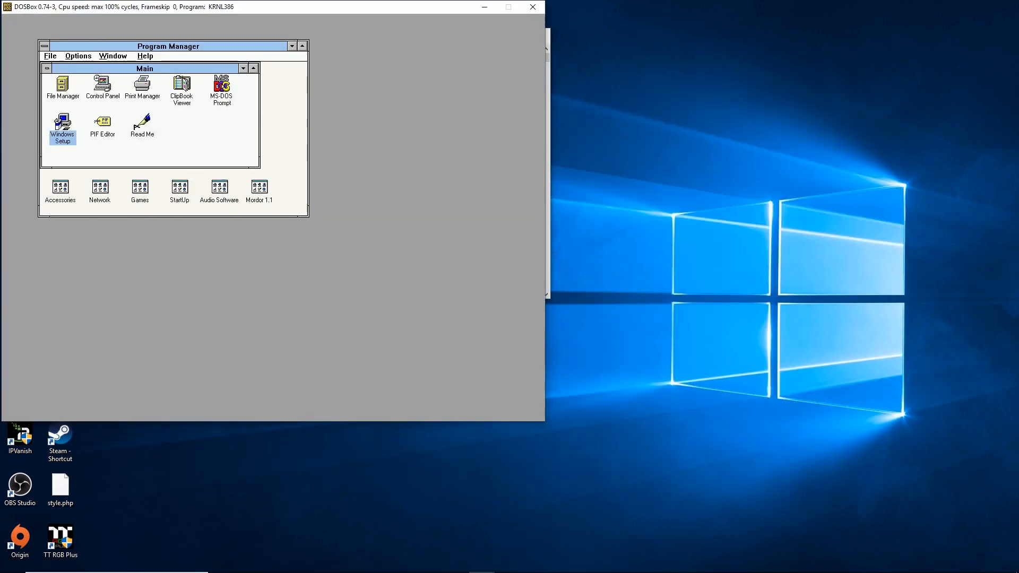
- Minimize the Main group and launch Mordor 1.1 from its program group, dismissing the public version notice
{"action": "left_click", "coordinate": [243, 68]}
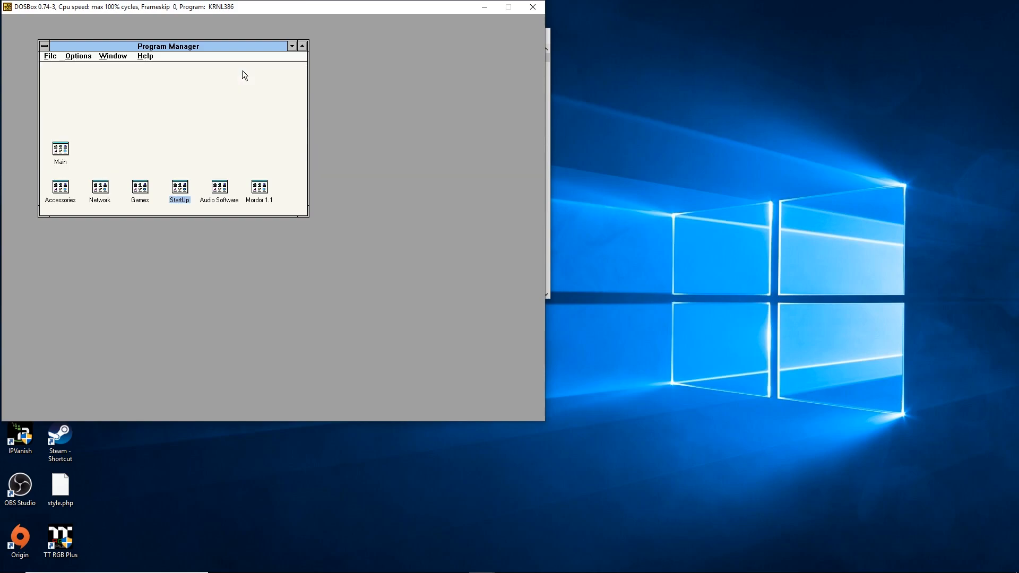
{"action": "double_click", "coordinate": [261, 189]}
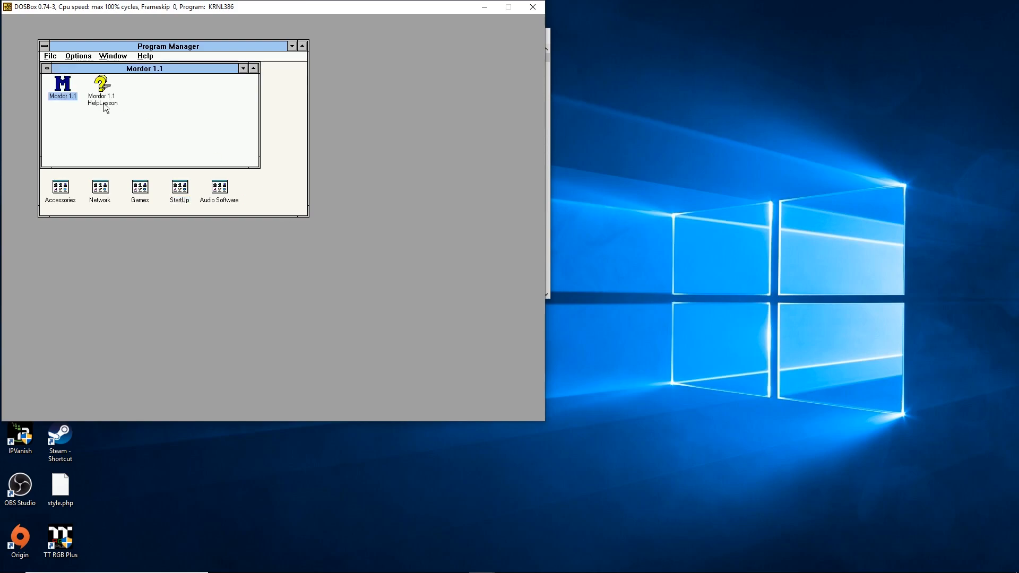
{"action": "double_click", "coordinate": [61, 87]}
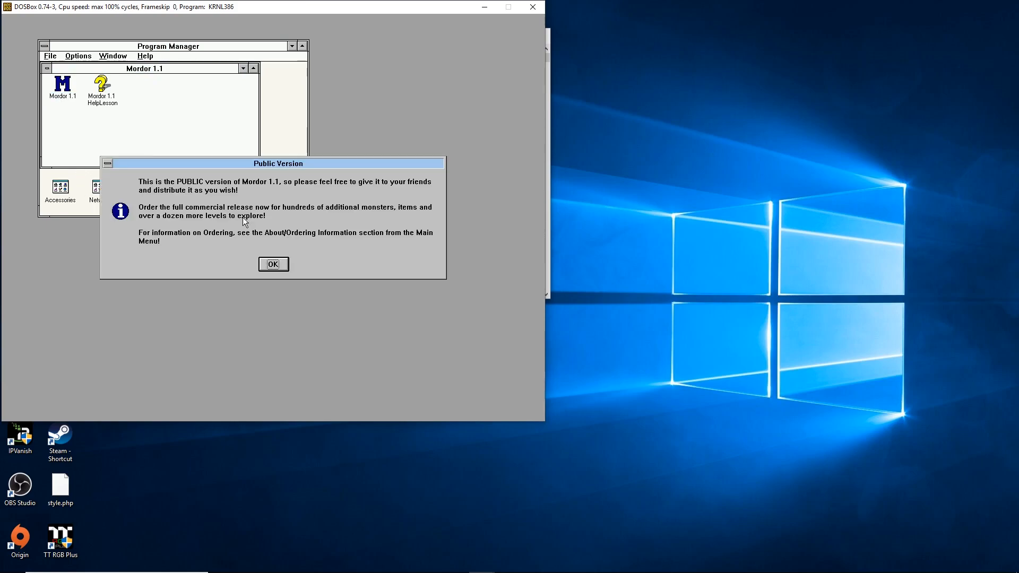
{"action": "left_click", "coordinate": [274, 264]}
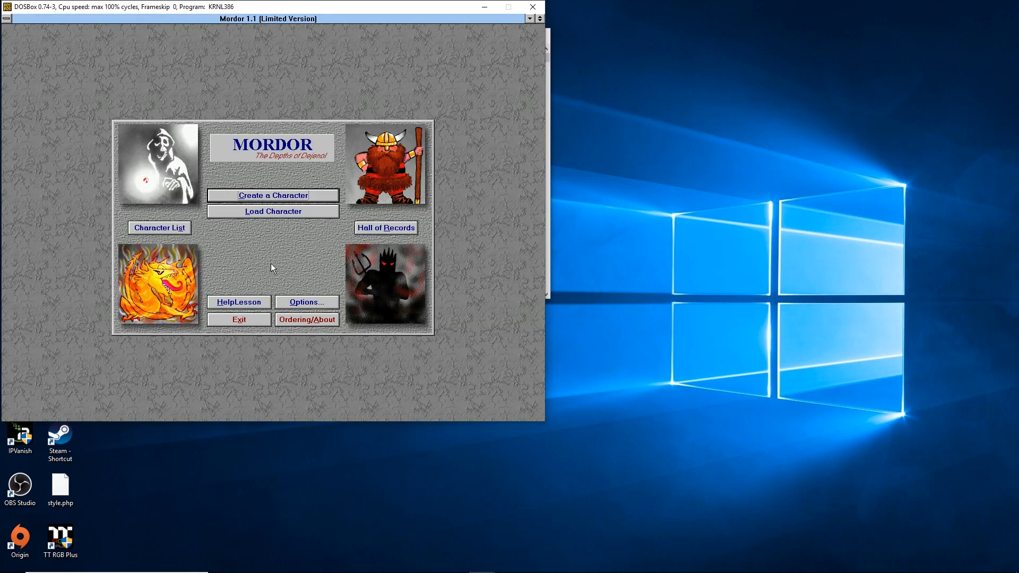
- Switch on No Music and No Sound FX in Mordor's Options
{"action": "left_click", "coordinate": [301, 302]}
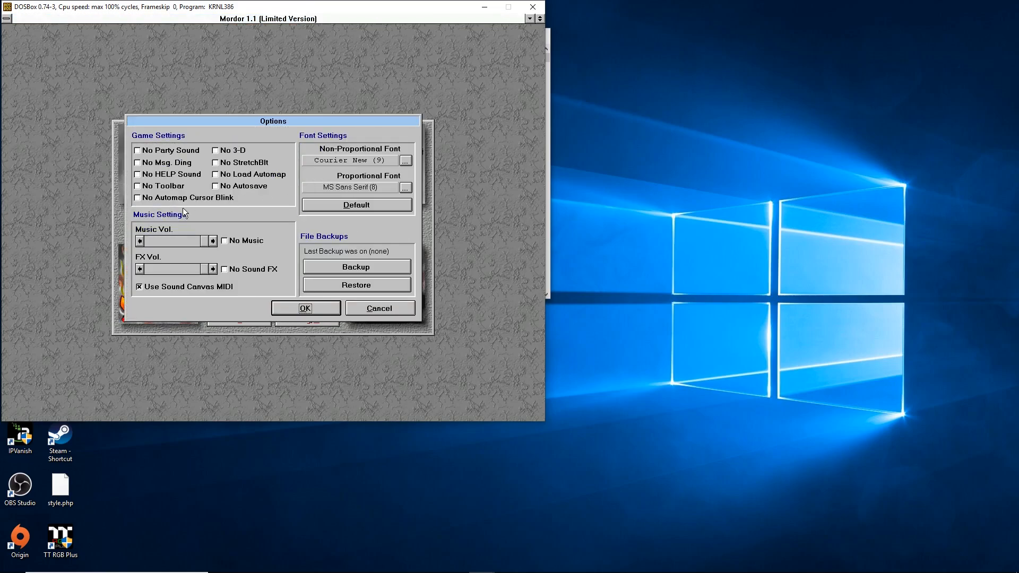
{"action": "left_click", "coordinate": [171, 240]}
{"action": "left_click", "coordinate": [224, 242]}
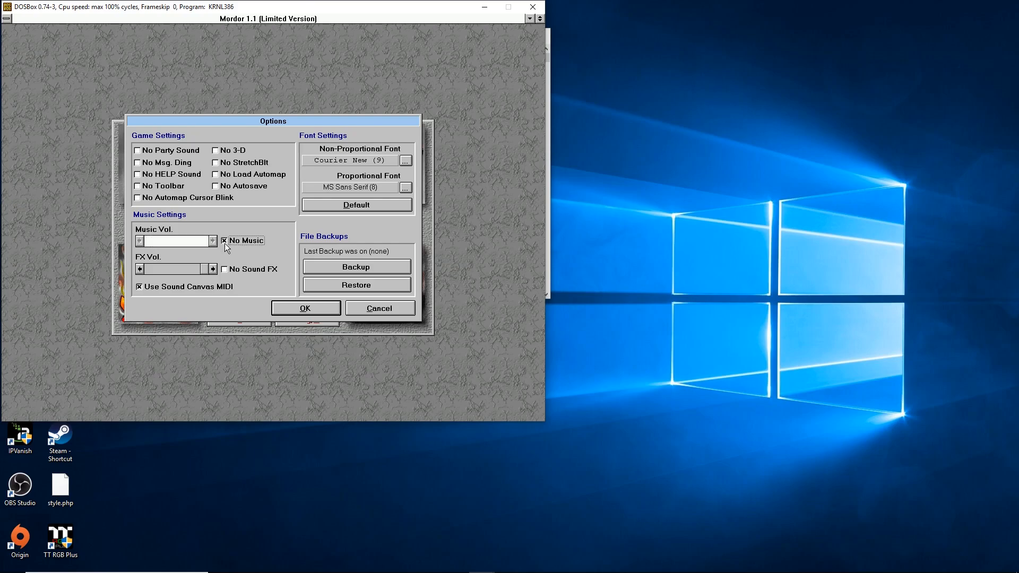
{"action": "left_click", "coordinate": [226, 271]}
{"action": "left_click", "coordinate": [306, 308]}
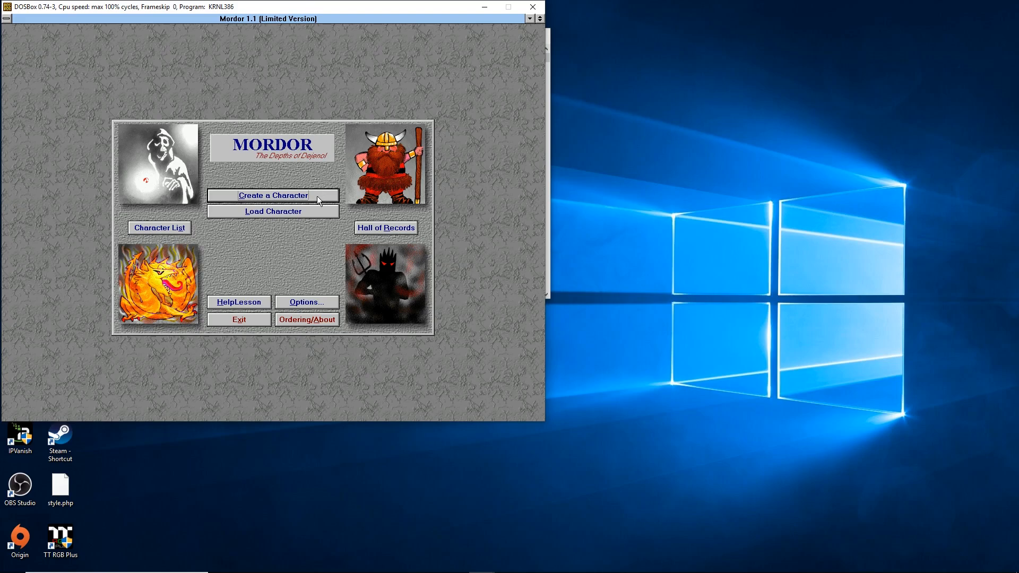
- Start a new Male Elf character named 'test' and raise its Strength to 15
{"action": "left_click", "coordinate": [316, 195]}
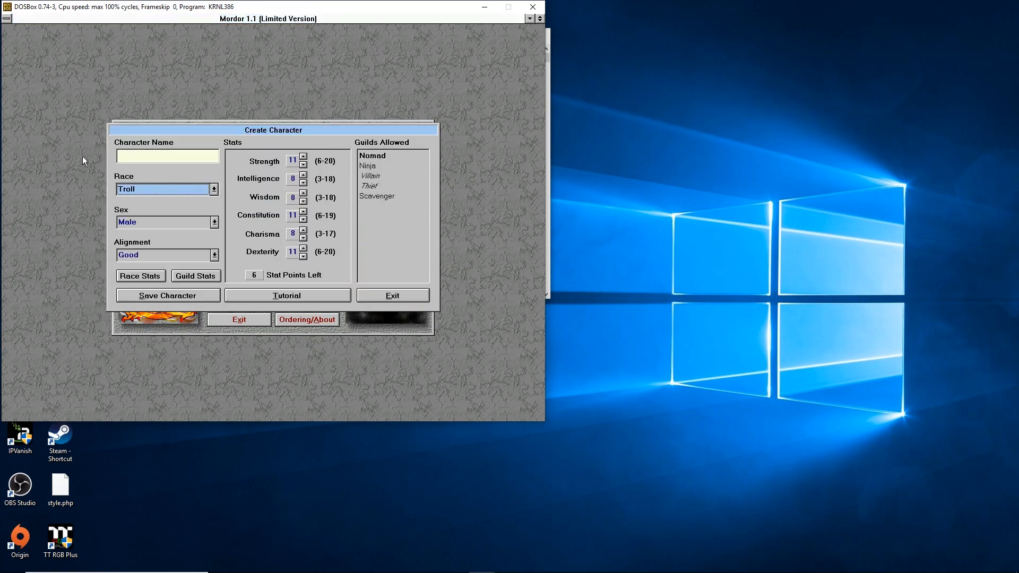
{"action": "left_click", "coordinate": [197, 154]}
{"action": "type", "text": "test"}
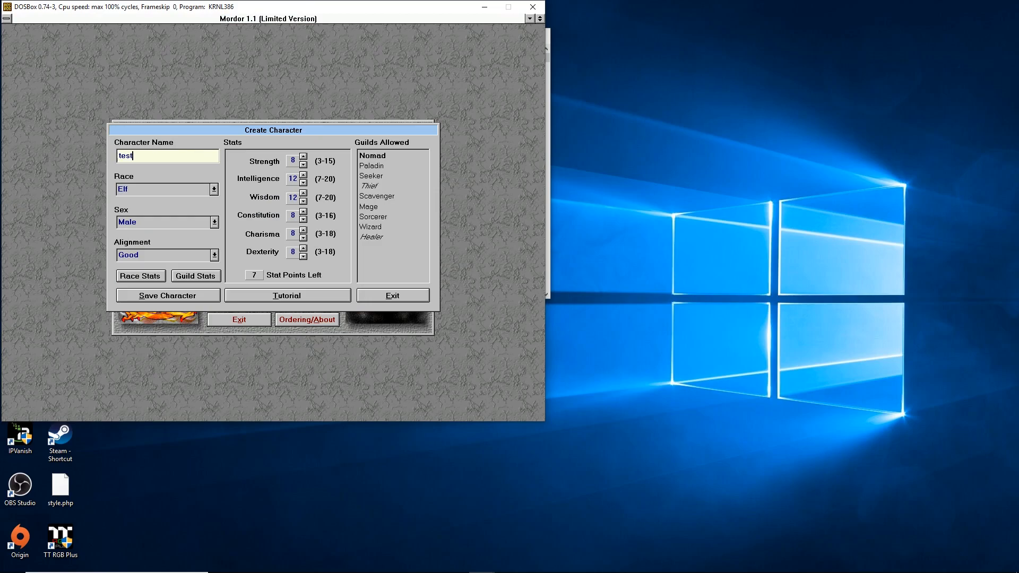
{"action": "left_click", "coordinate": [303, 157]}
{"action": "left_click", "coordinate": [303, 157]}
{"action": "left_click", "coordinate": [303, 157]}
{"action": "left_click", "coordinate": [303, 157]}
- Save the character without a password, answer the large fonts prompt, and run 'test' into The City
{"action": "left_click", "coordinate": [173, 299]}
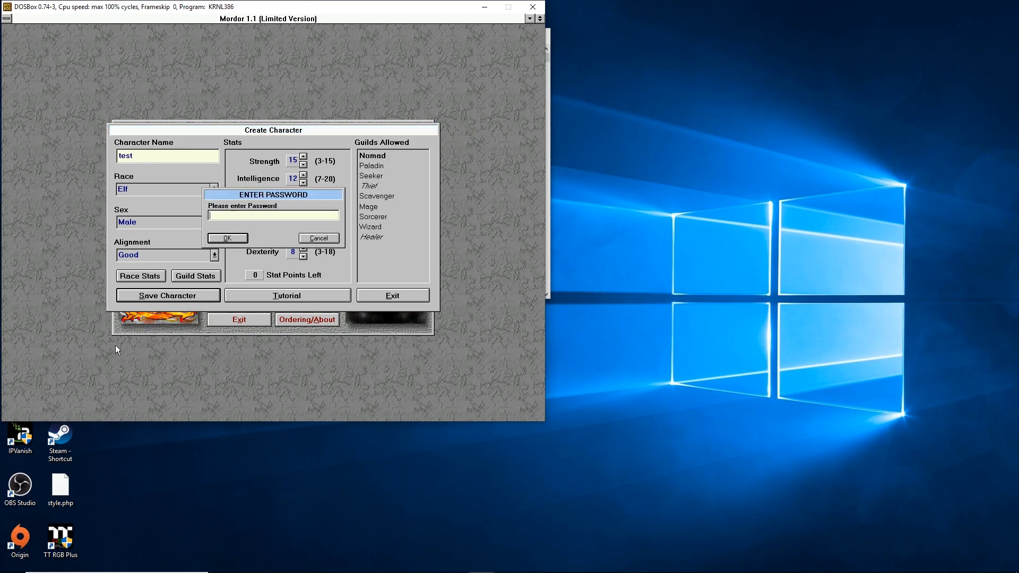
{"action": "left_click", "coordinate": [233, 241]}
{"action": "left_click", "coordinate": [250, 239]}
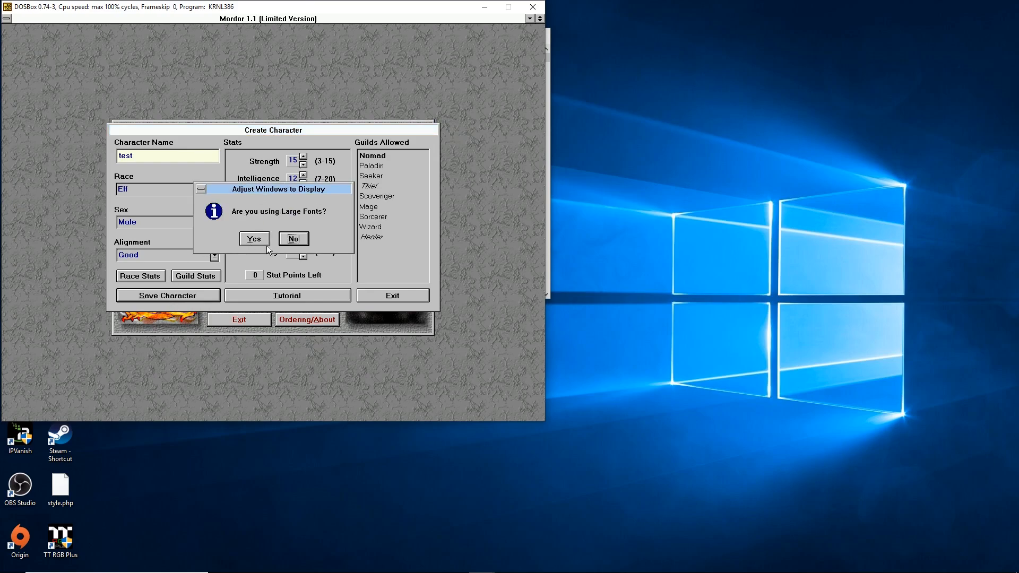
{"action": "left_click", "coordinate": [261, 241]}
{"action": "left_click", "coordinate": [277, 200]}
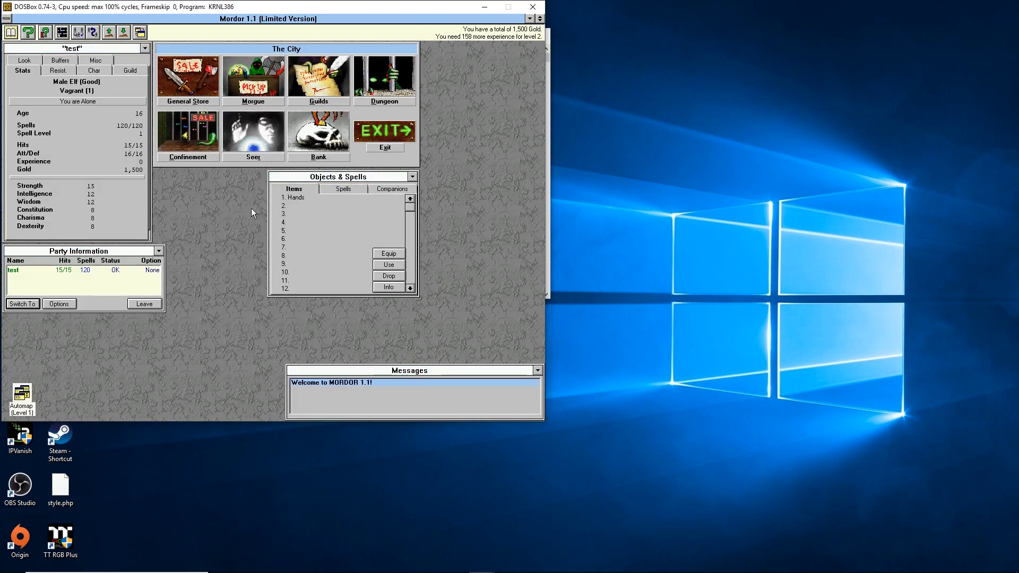
- Enter dungeon level 1, walk through the door, then retreat and climb the stairs back to the city
{"action": "left_click", "coordinate": [393, 68]}
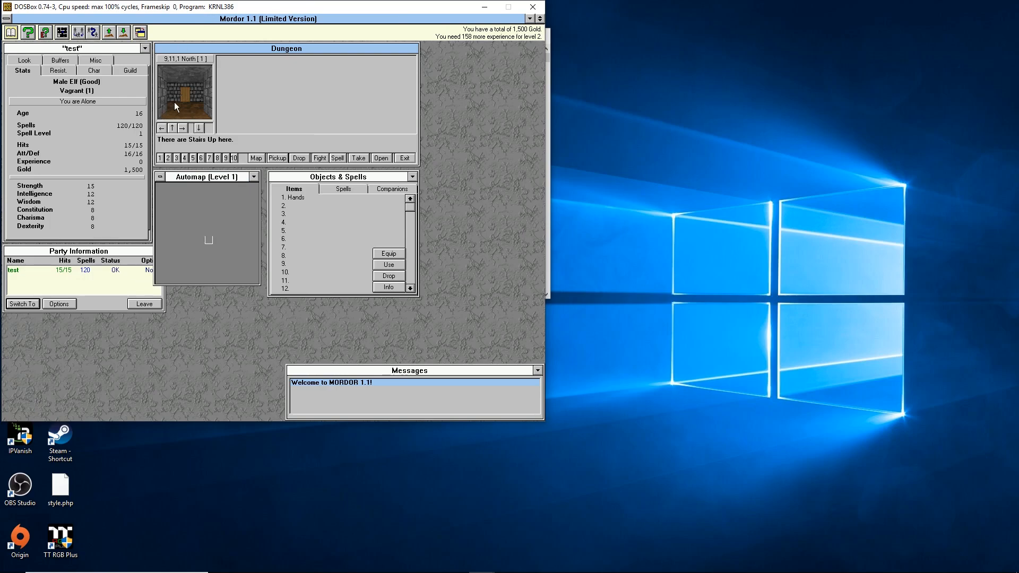
{"action": "left_click", "coordinate": [191, 78]}
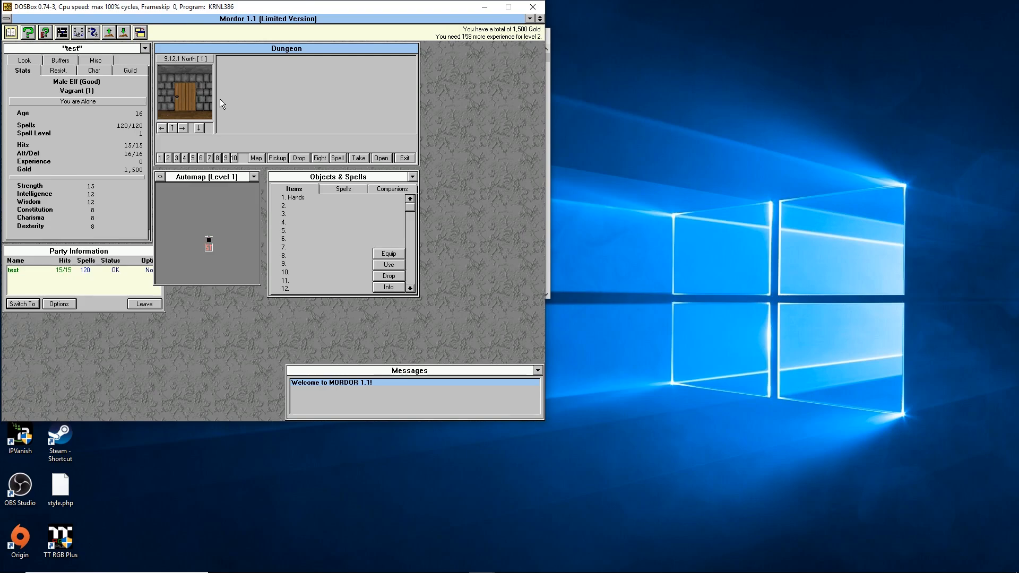
{"action": "key", "text": "Up"}
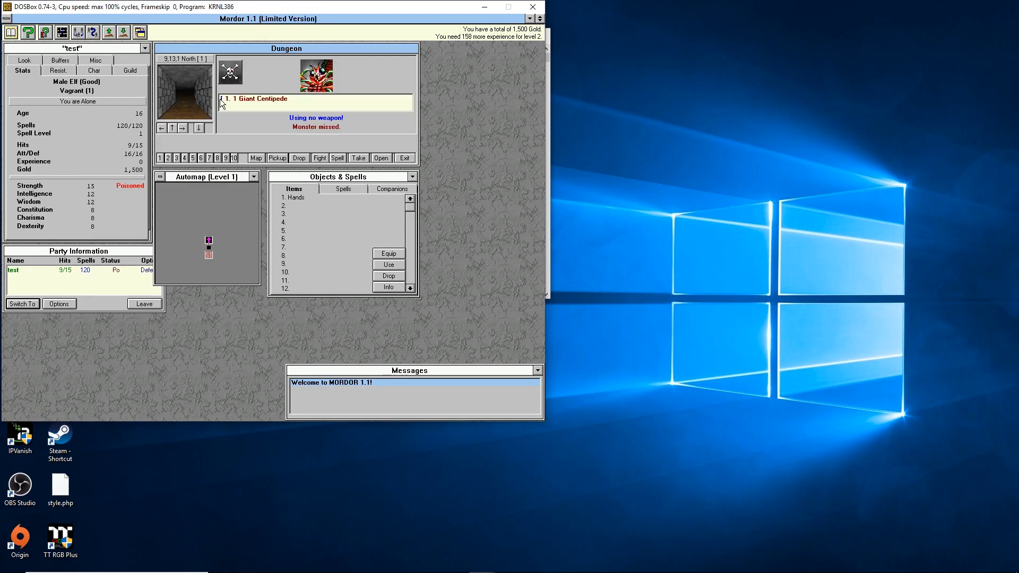
{"action": "key", "text": "Down"}
{"action": "key", "text": "Up"}
{"action": "key", "text": "Up"}
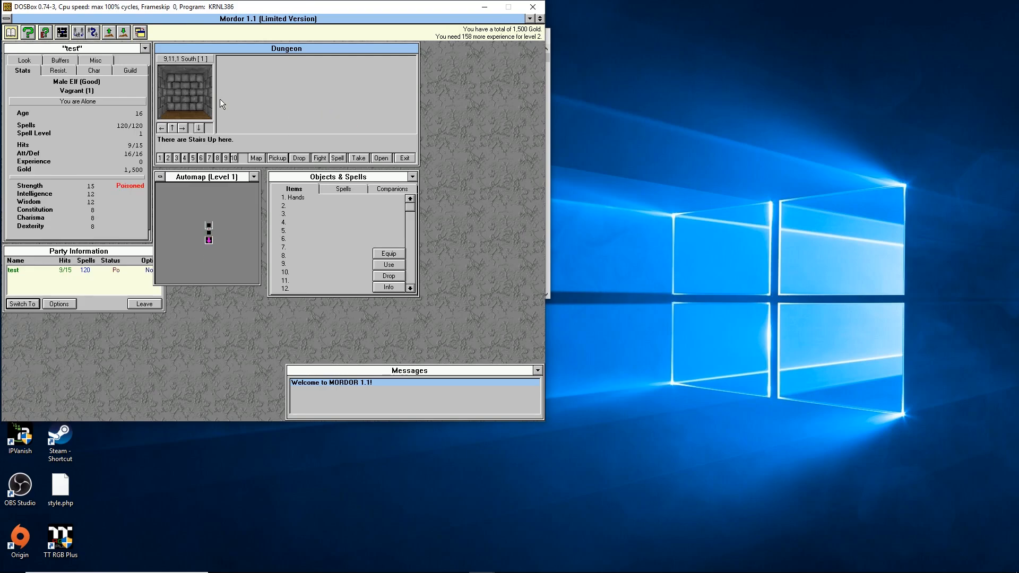
{"action": "key", "text": "u"}
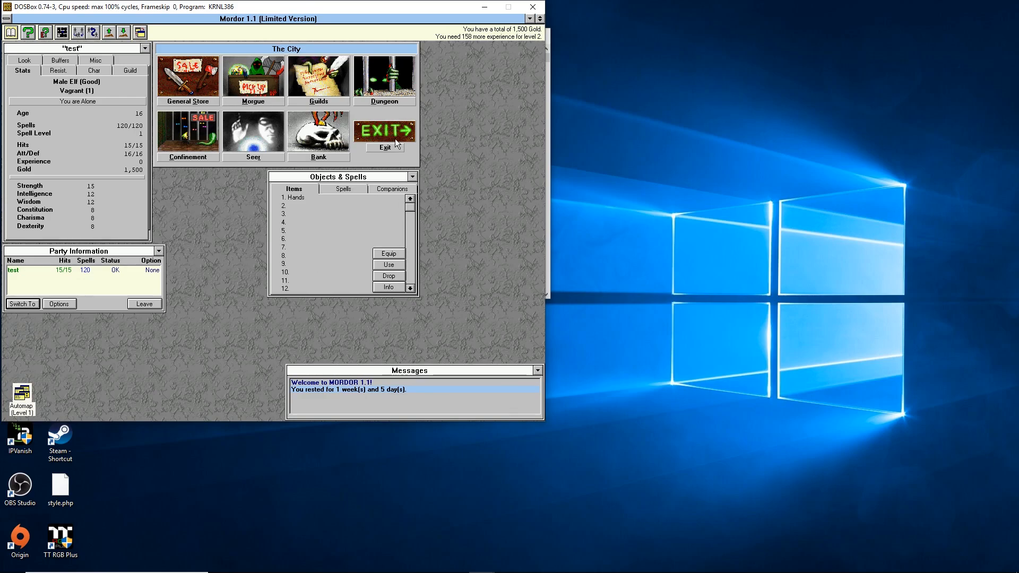
- Leave the city and quit Mordor, confirming both prompts, then switch to the DOSBox status window
{"action": "left_click", "coordinate": [396, 148]}
{"action": "left_click", "coordinate": [255, 244]}
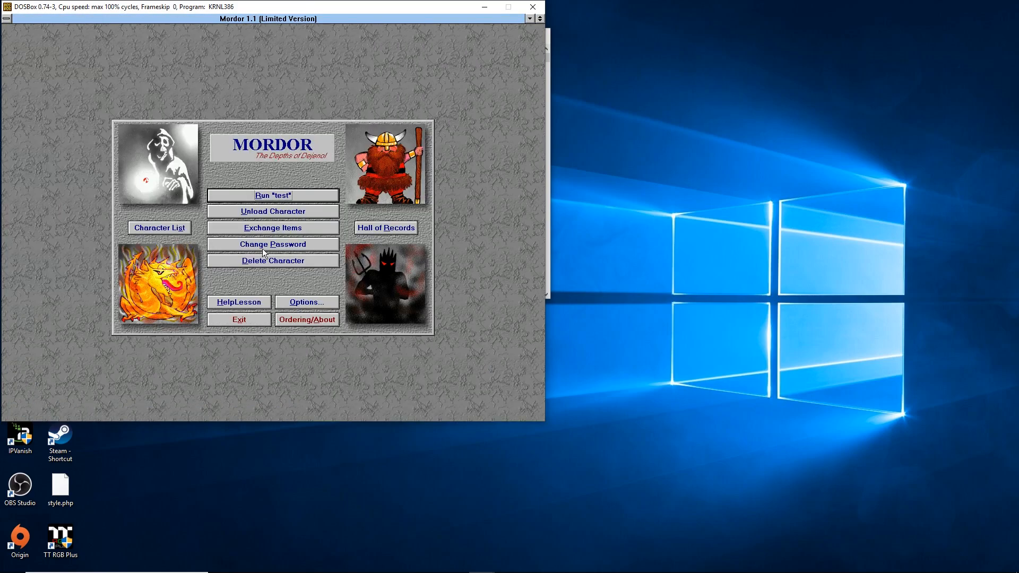
{"action": "left_click", "coordinate": [234, 319]}
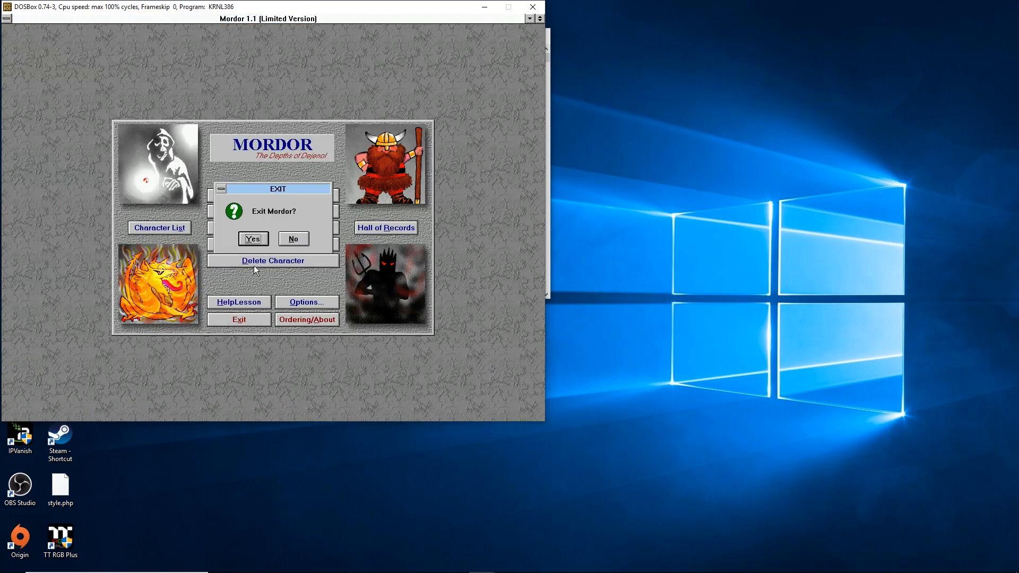
{"action": "left_click", "coordinate": [255, 240]}
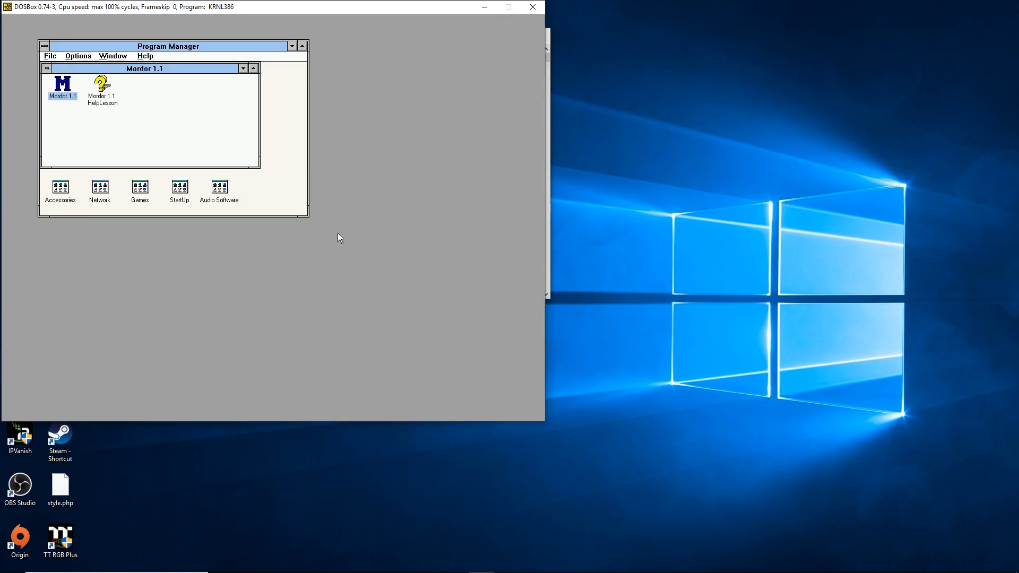
{"action": "key", "text": "alt+Tab"}
- Close DOSBox completely, leaving the Windows 10 desktop clear
{"action": "left_click", "coordinate": [492, 123]}
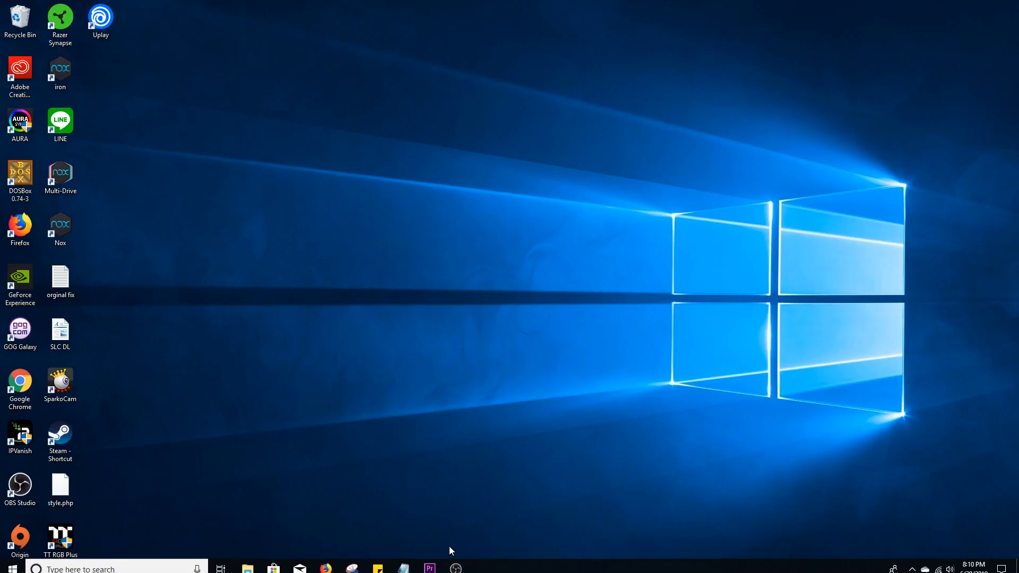
{"action": "mouse_move", "coordinate": [455, 561]}
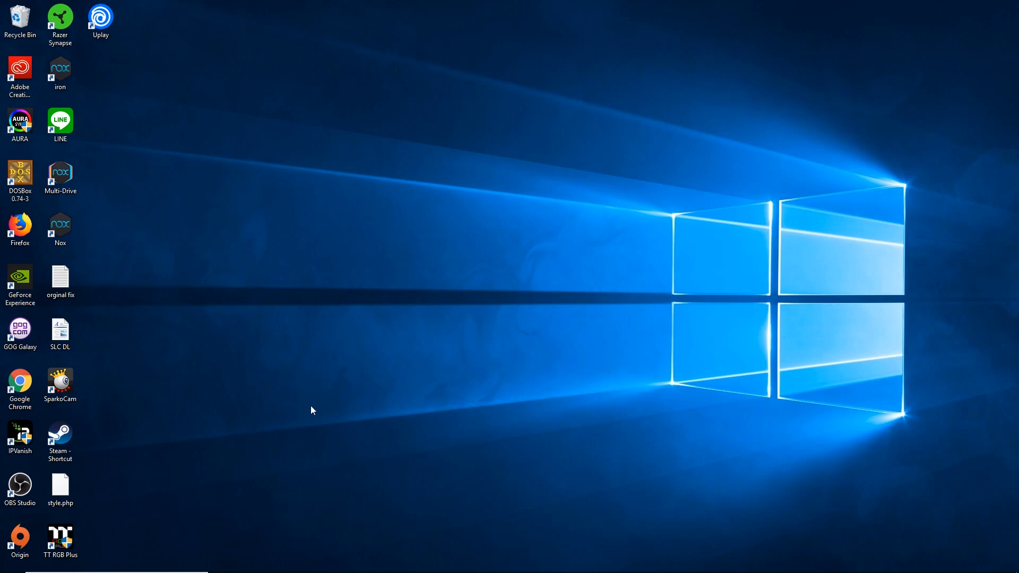
{"action": "mouse_move", "coordinate": [274, 572]}
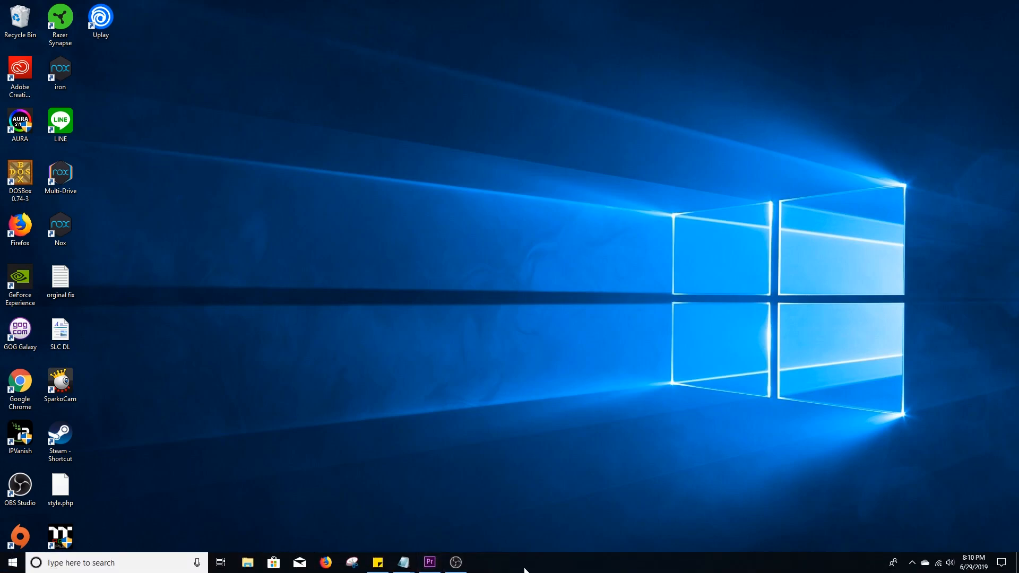